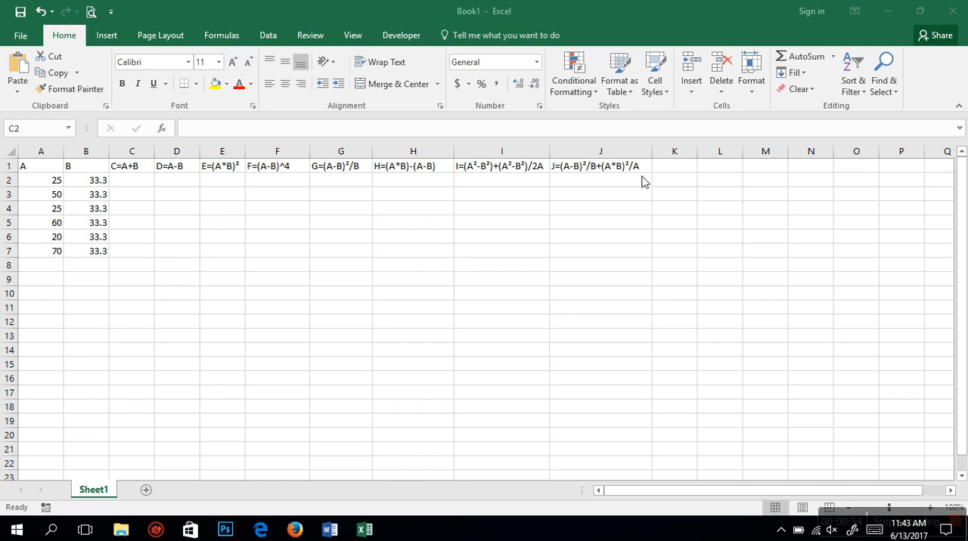
Step: Enter the formula =A2+B2 in C2 and fill it down through C7
click(133, 185)
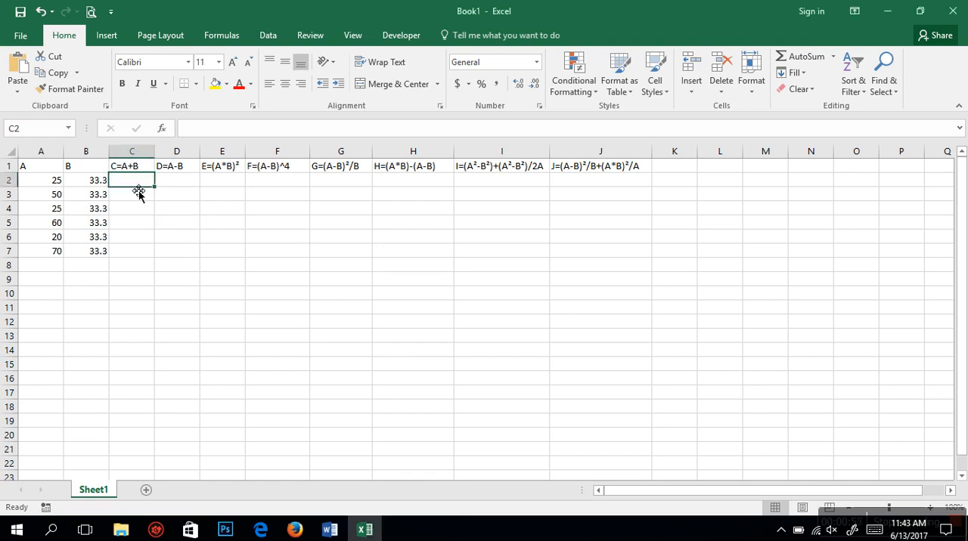
text(=)
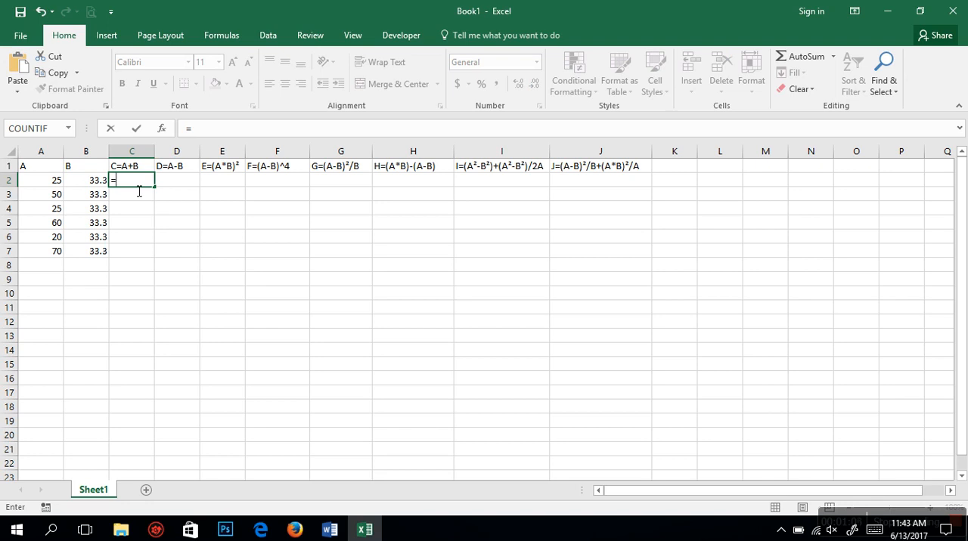
click(63, 186)
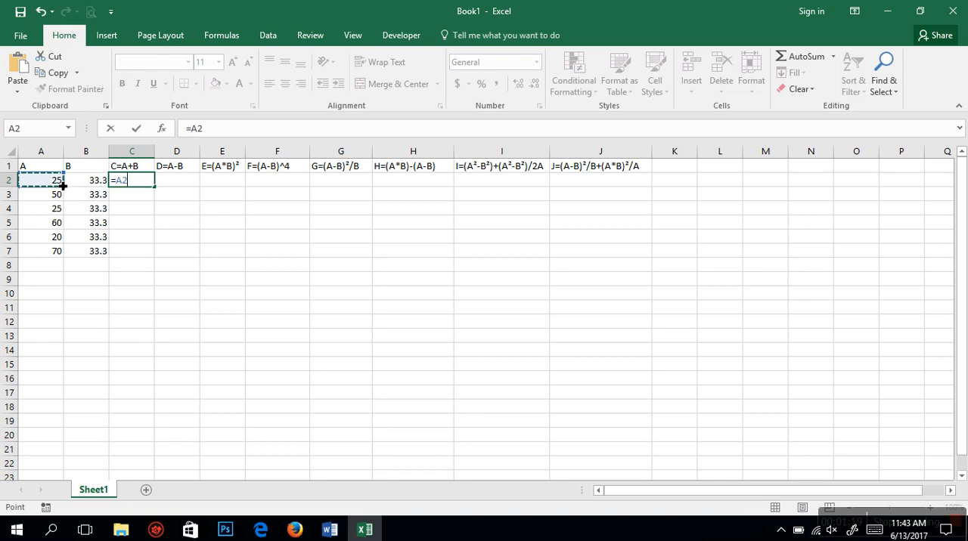
text(+)
click(85, 185)
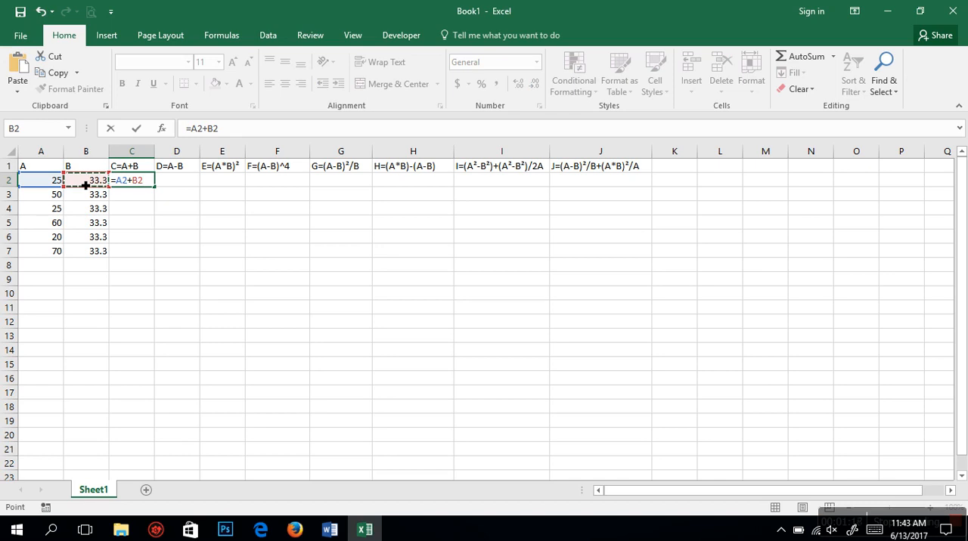
key(Return)
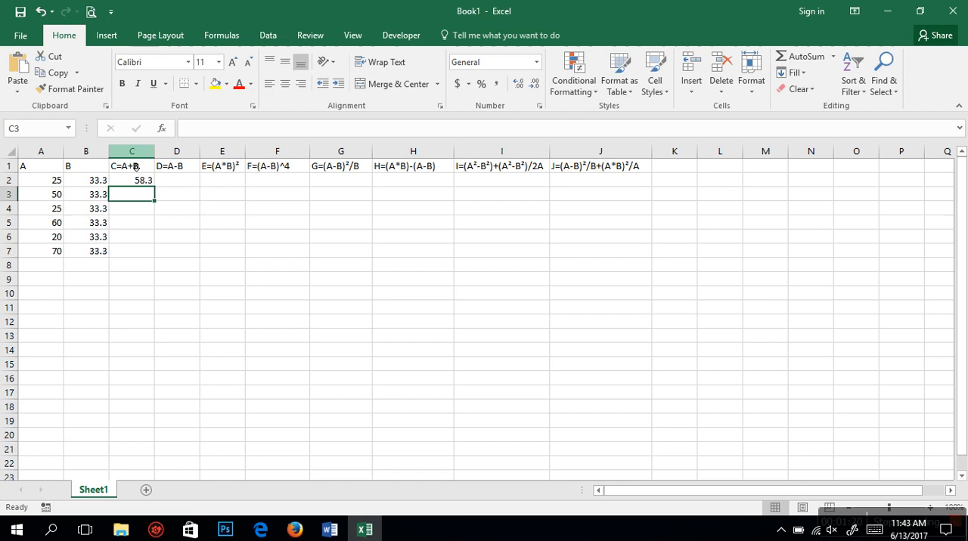
click(148, 184)
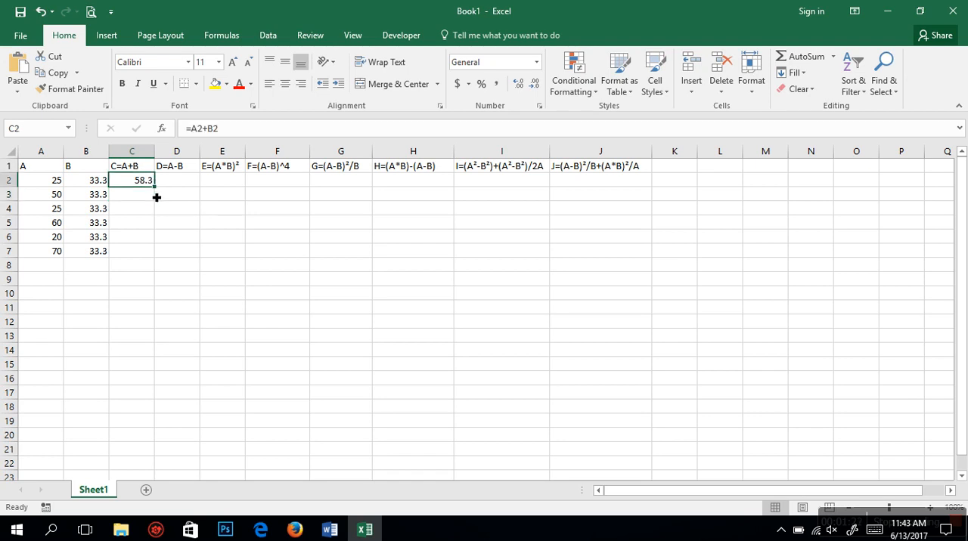
double_click(155, 187)
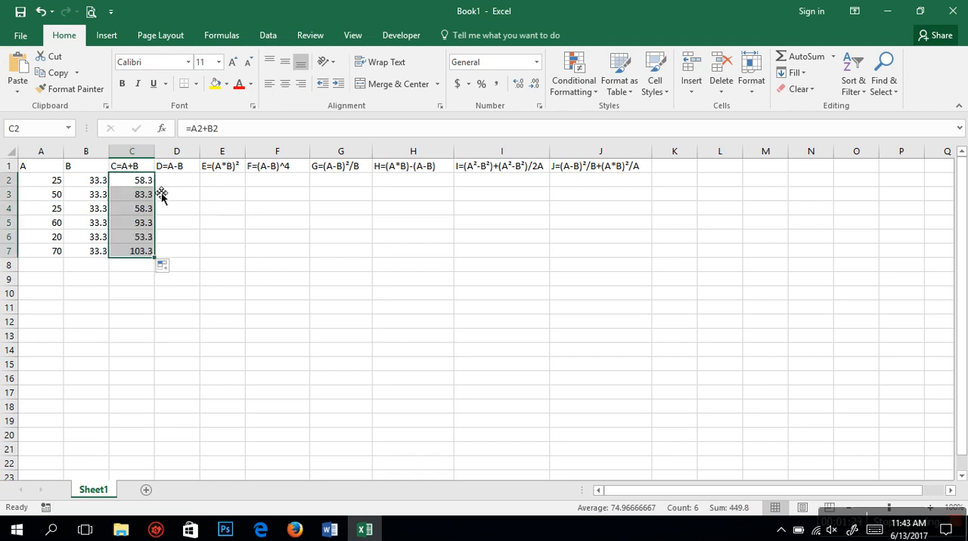
Step: Enter the formula =A2-B2 in D2 and fill it down through D7
click(181, 184)
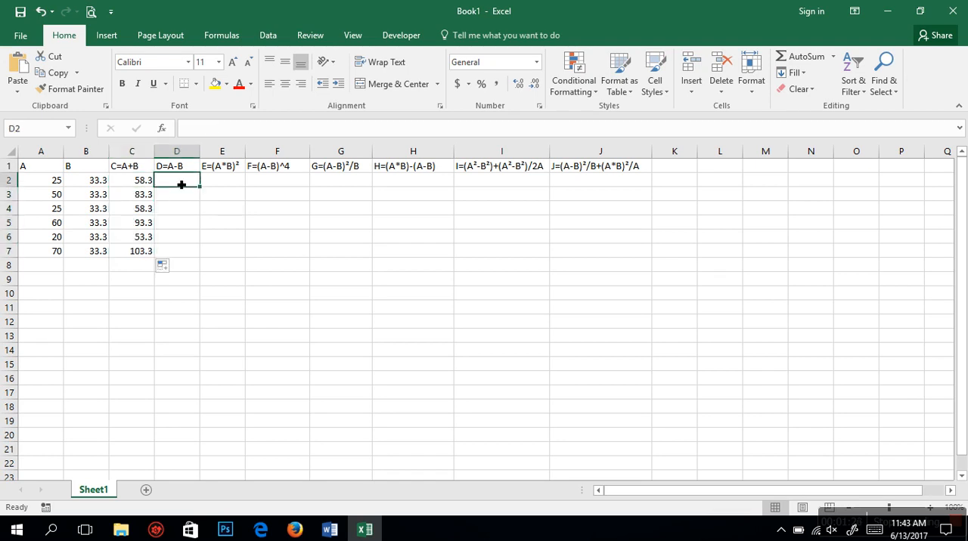
text(=)
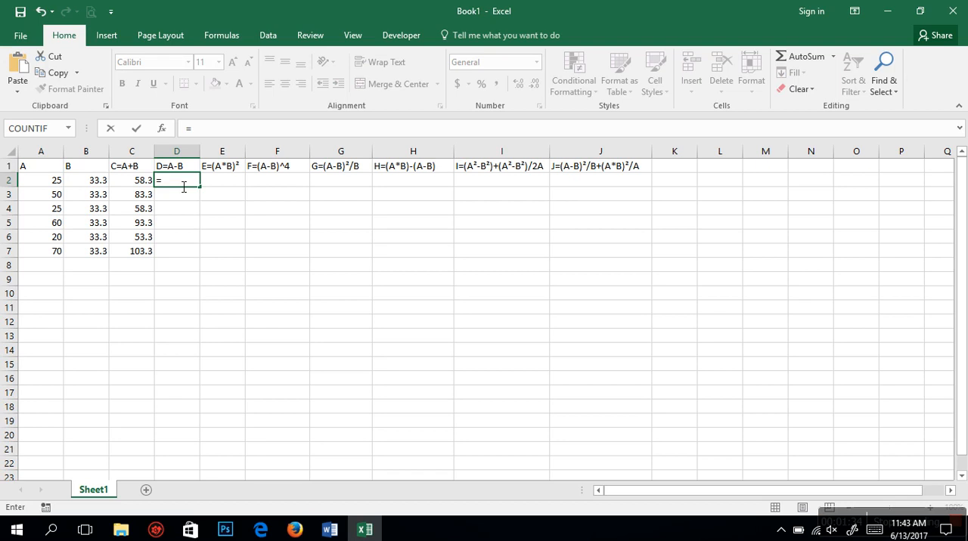
click(60, 184)
text(-)
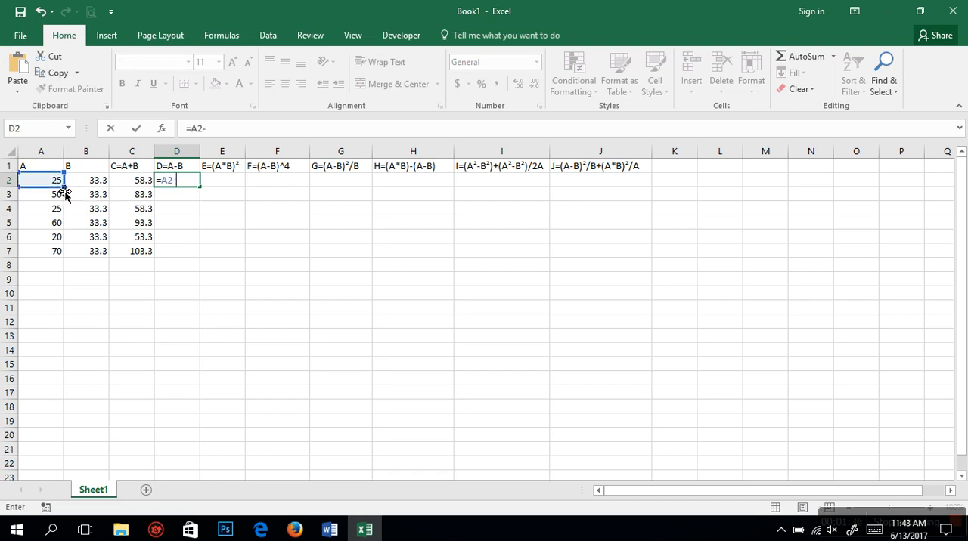
click(106, 183)
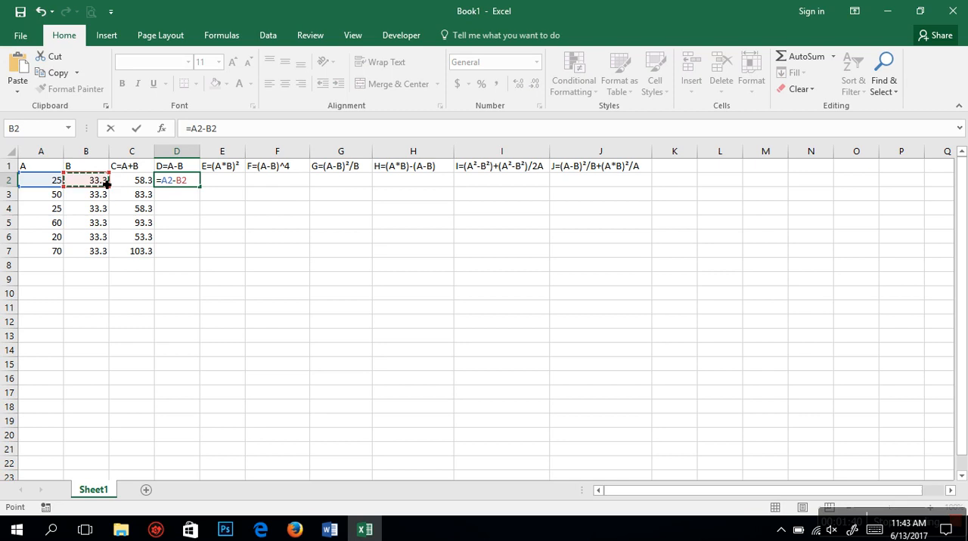
key(Return)
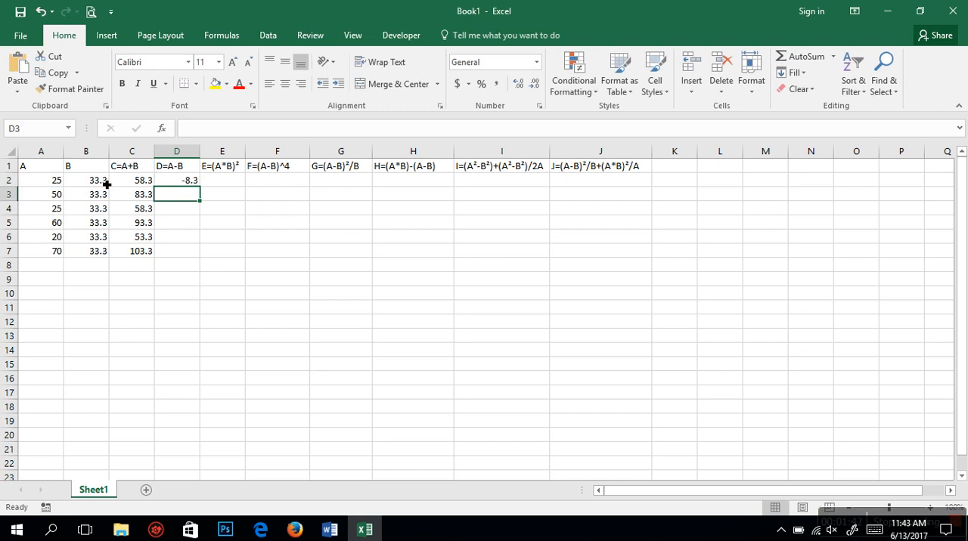
click(170, 183)
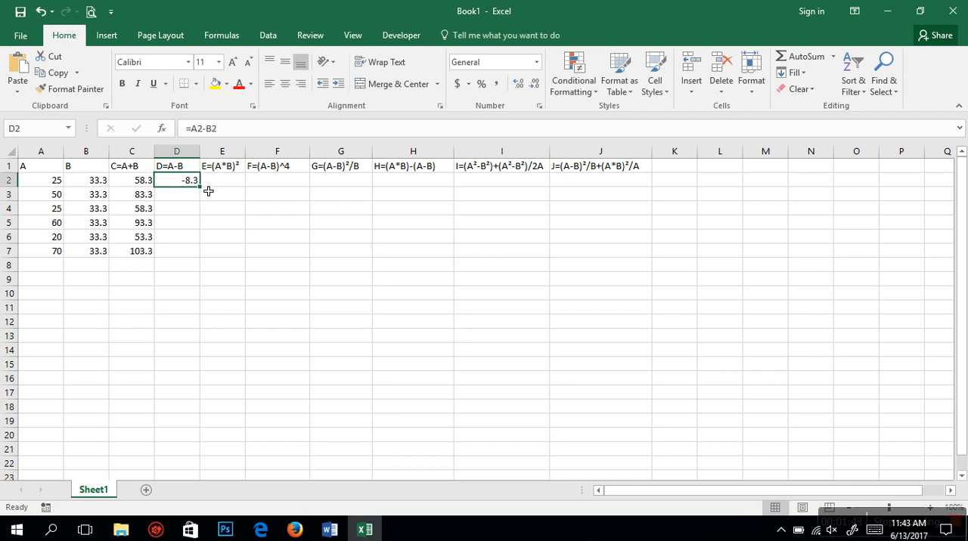
double_click(201, 188)
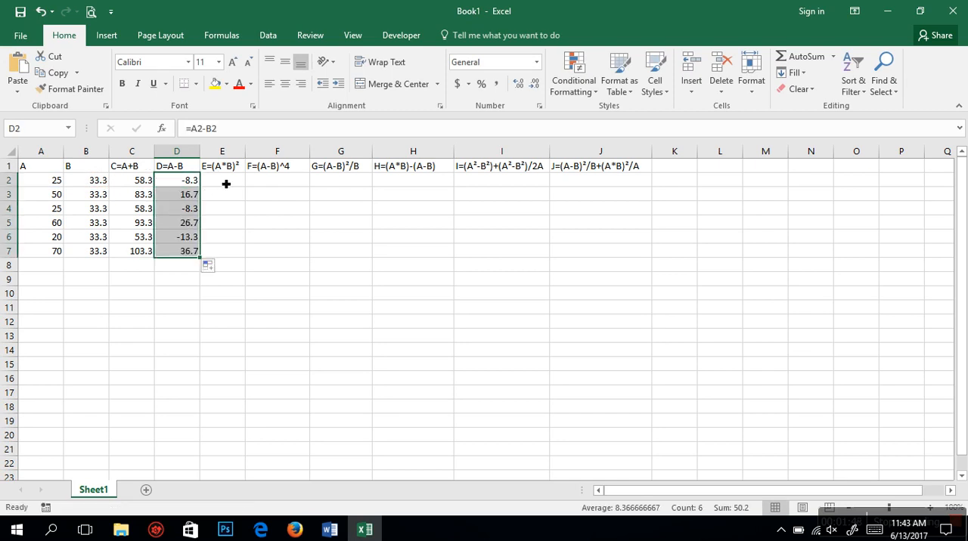
Step: Insert blank cells at E1:E7, shifting the existing cells right
click(226, 184)
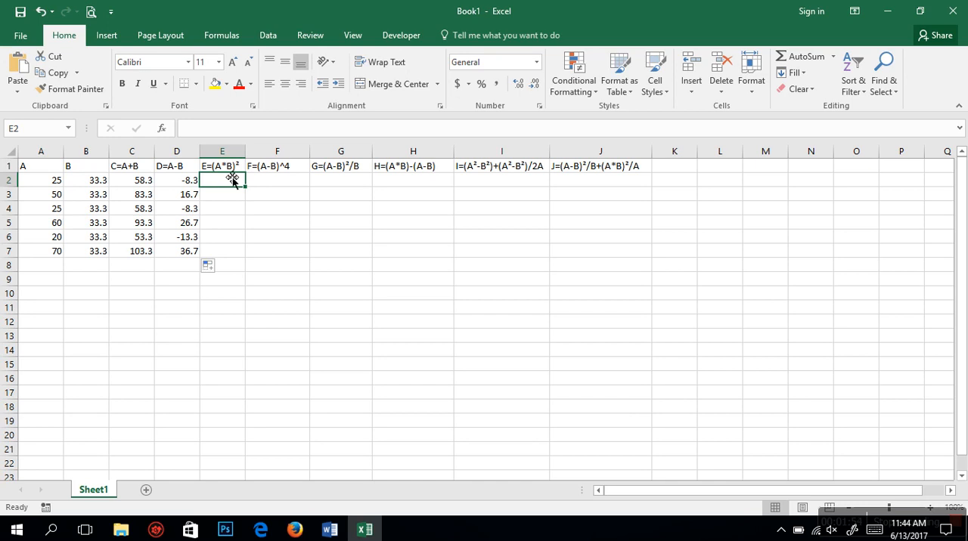
drag(231, 168, 234, 259)
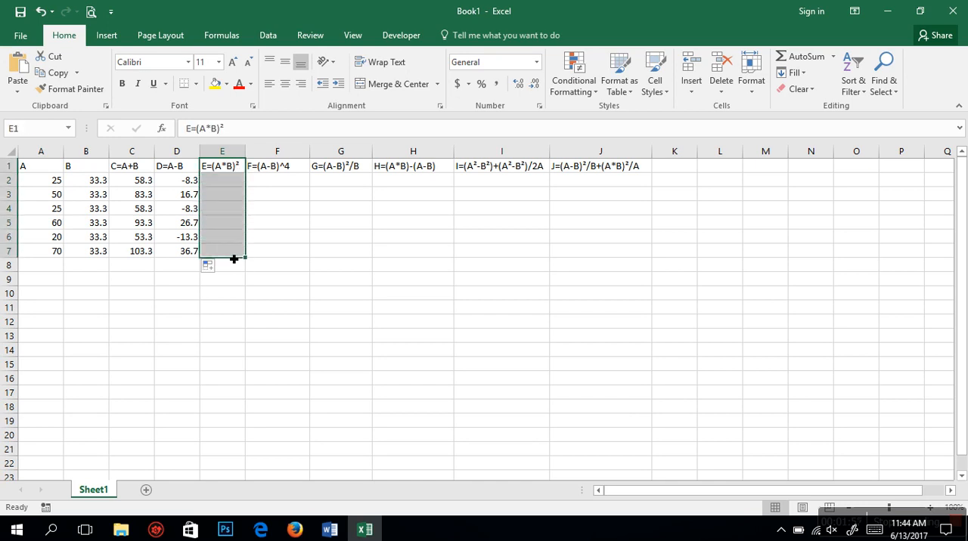
right_click(226, 203)
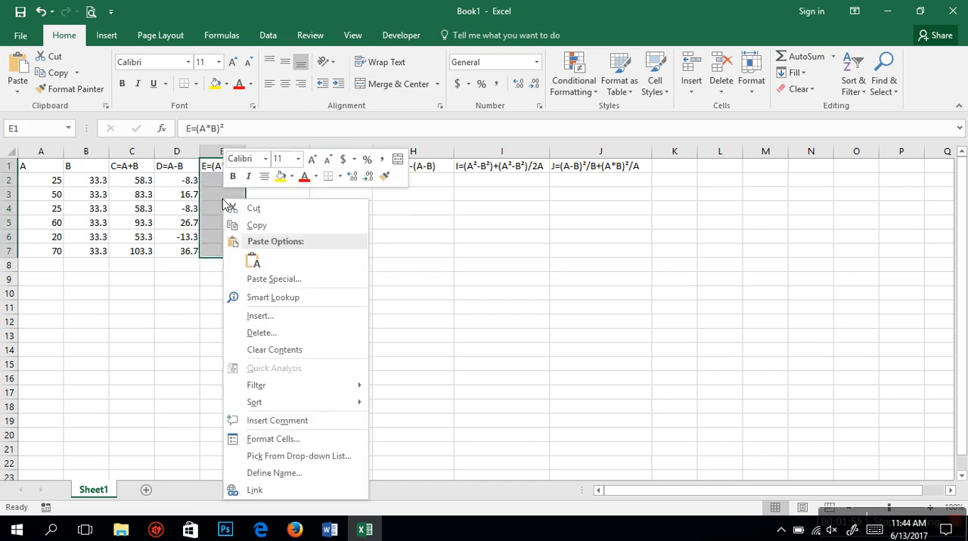
click(258, 316)
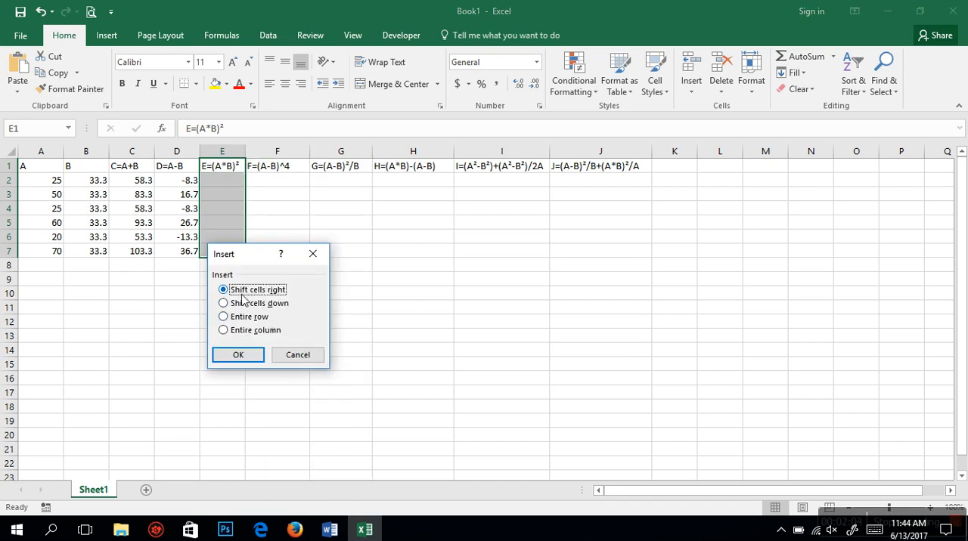
click(250, 352)
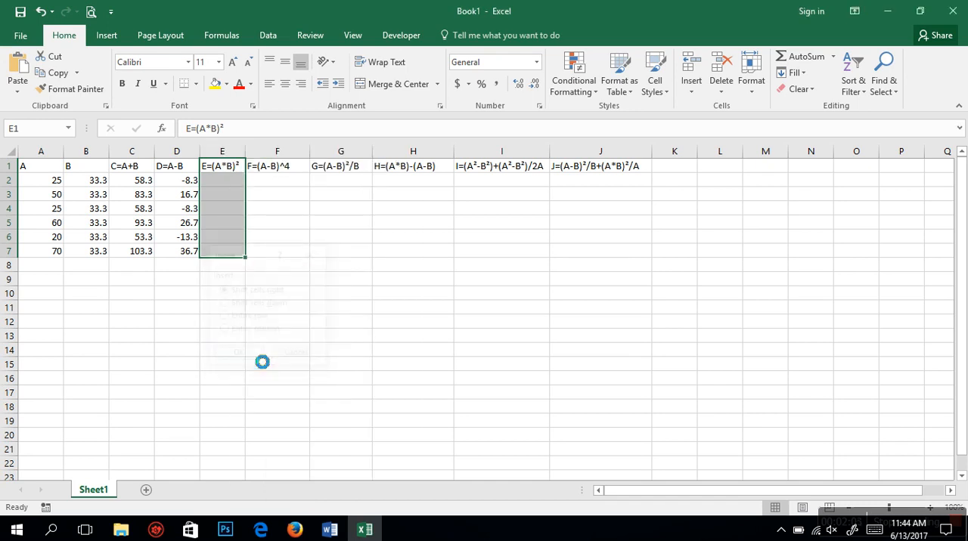
Step: Enter the heading A*B in the blank cell E1
click(231, 172)
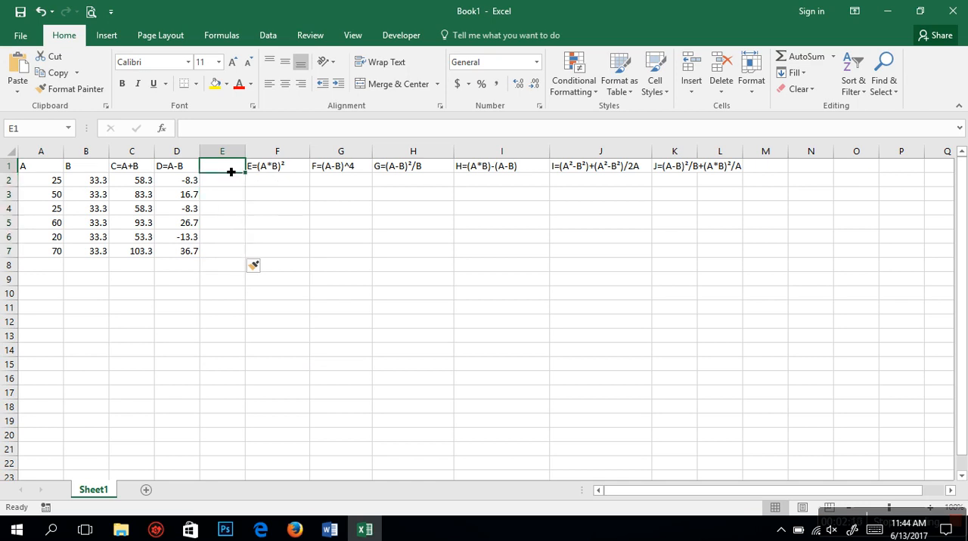
text(A)
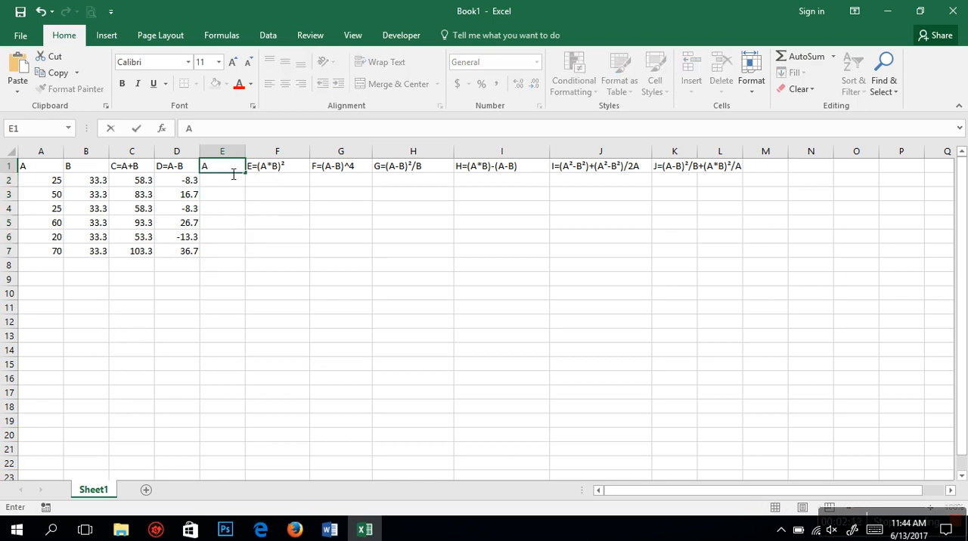
text(*B)
click(298, 225)
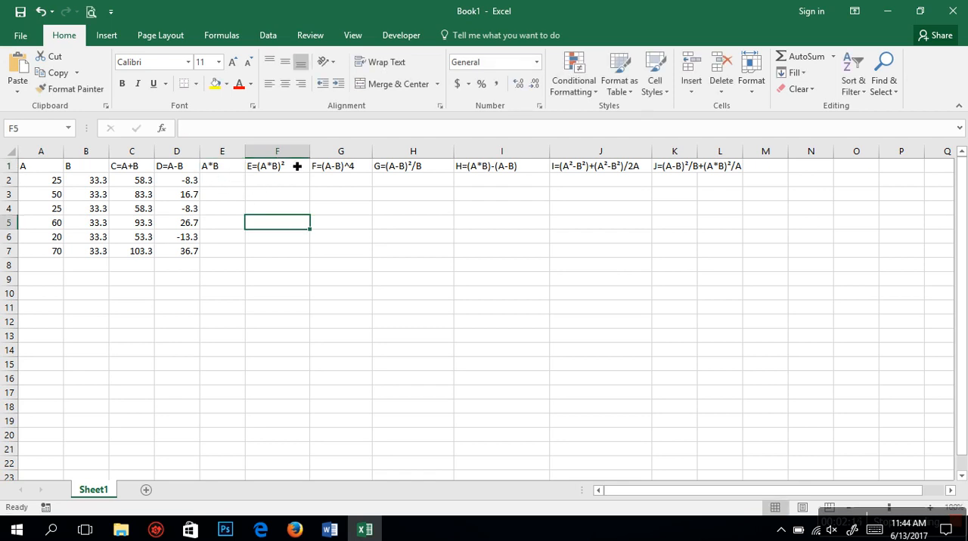
Step: Enter the formula =A2*B2 in E2 and fill it down through E7
click(238, 182)
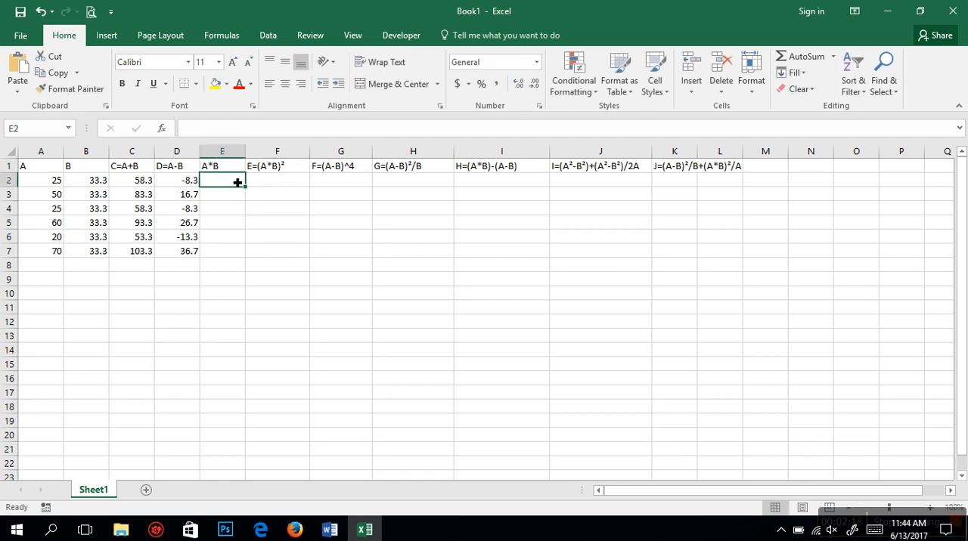
text(=)
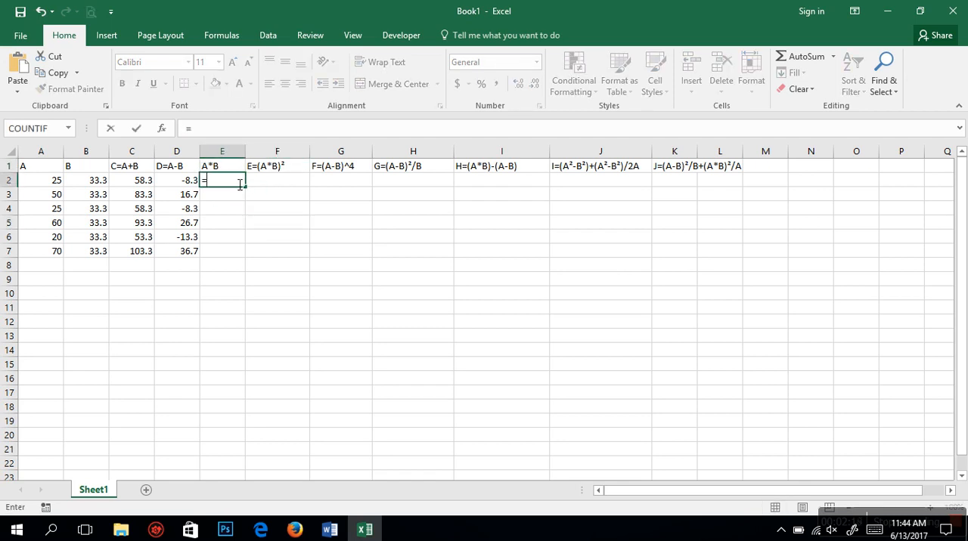
click(59, 182)
text(*)
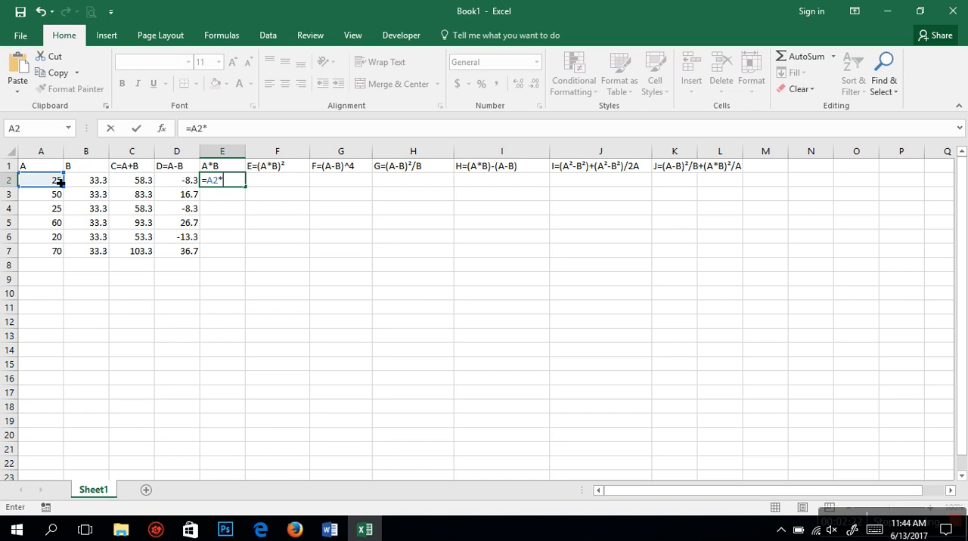
click(91, 184)
key(Return)
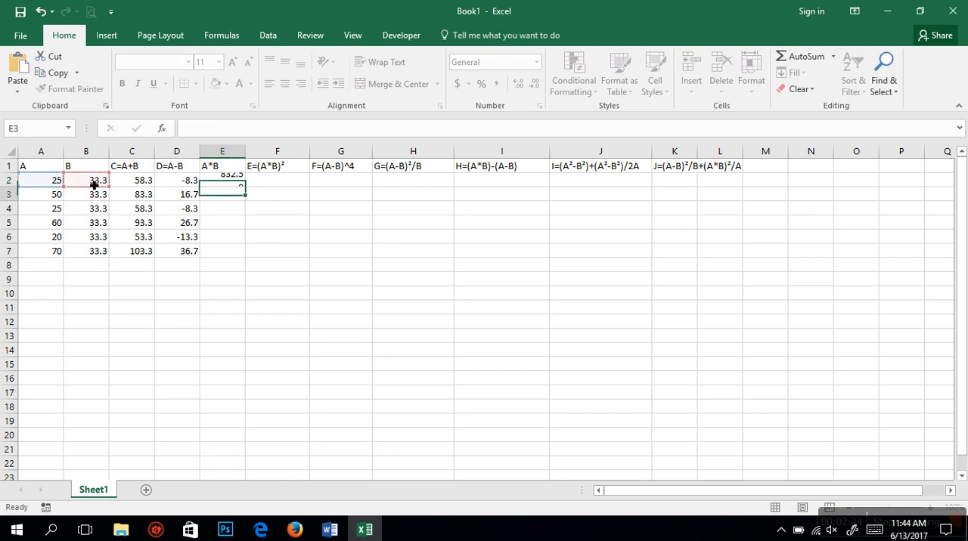
click(238, 184)
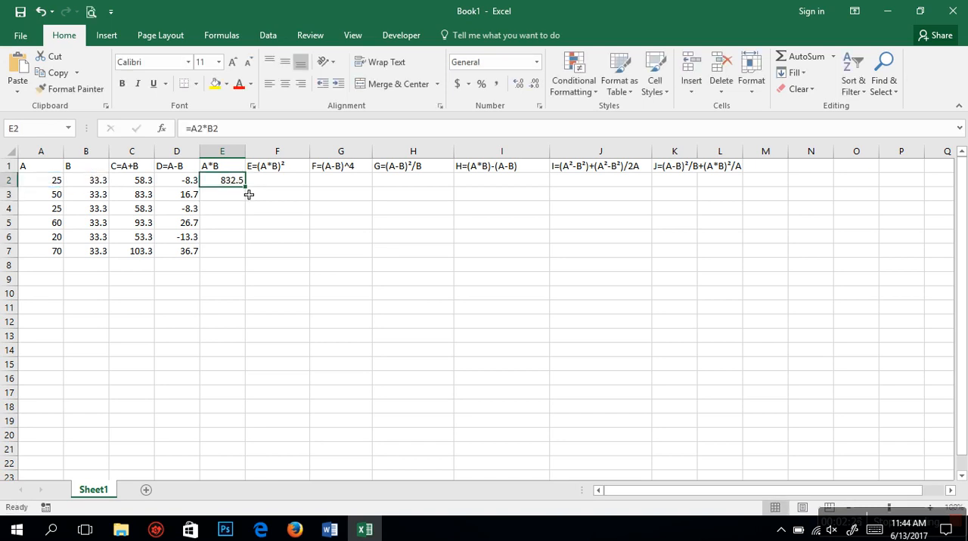
double_click(247, 190)
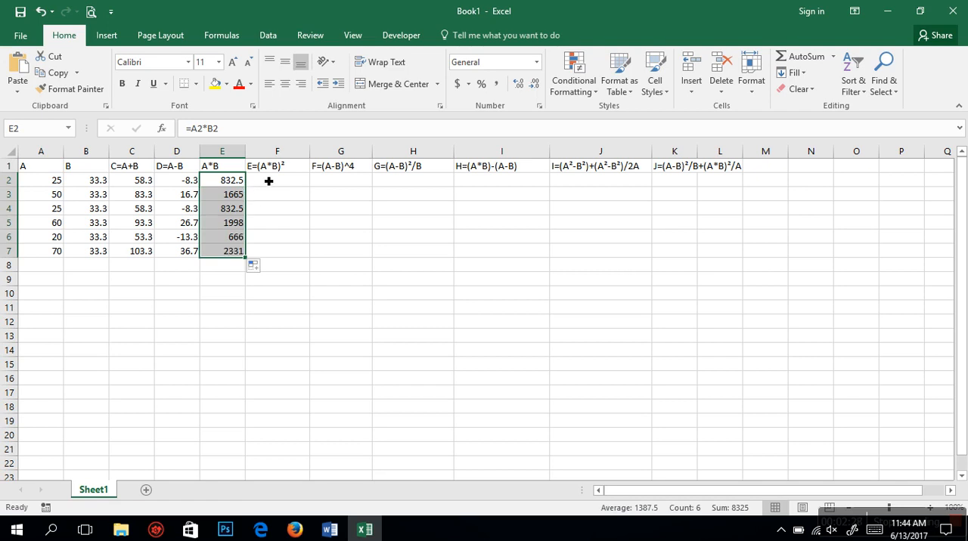
Step: Calculate (A*B)² by entering =E2*E2 in F2 and filling it down through F7
click(273, 181)
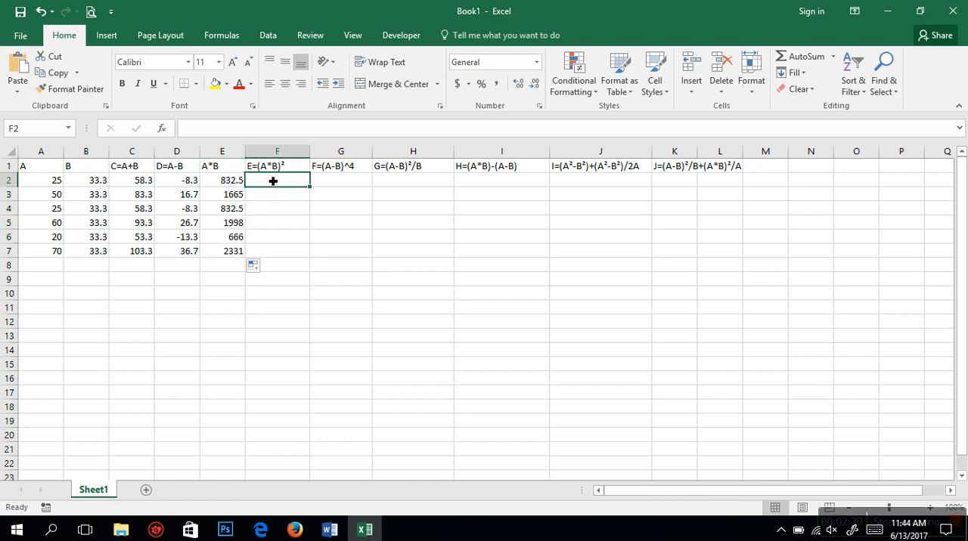
text(=)
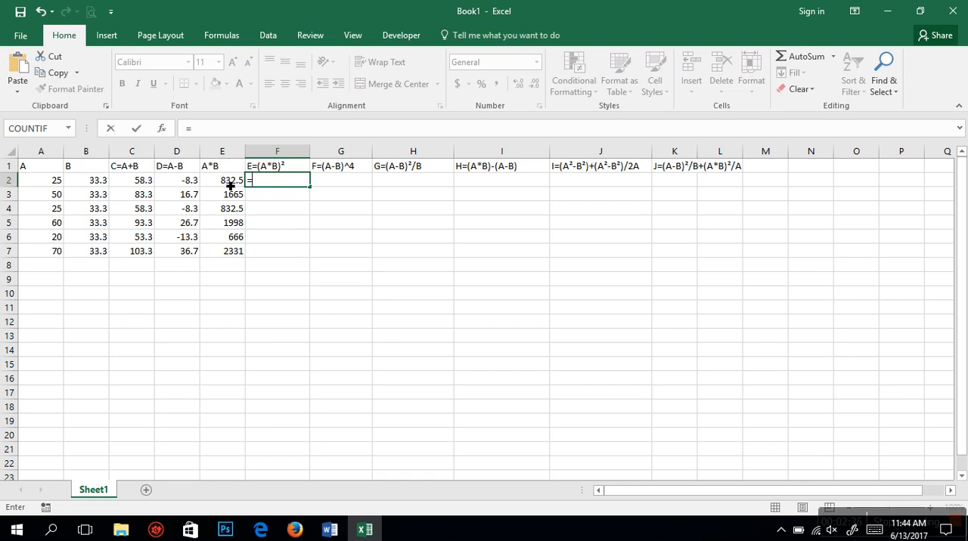
click(230, 185)
text(*)
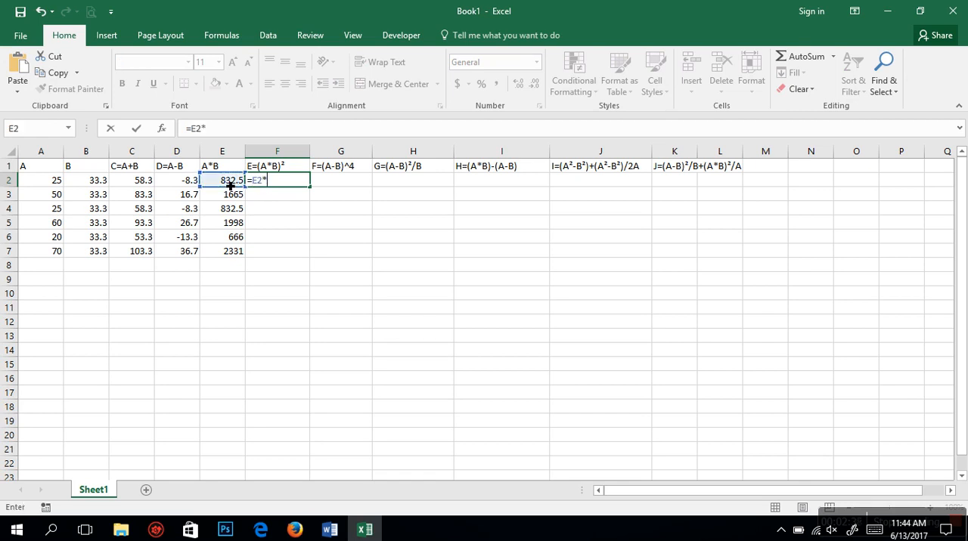
click(217, 185)
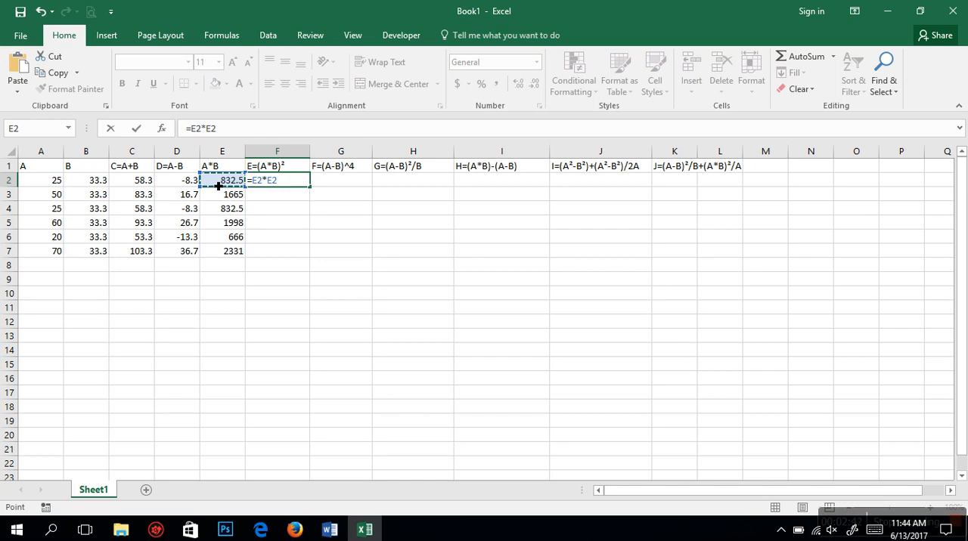
key(Return)
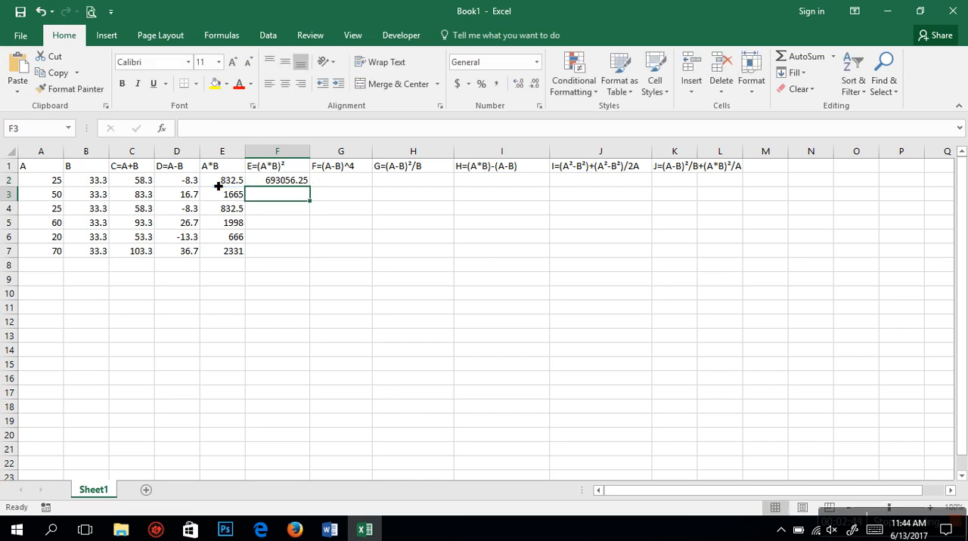
click(267, 180)
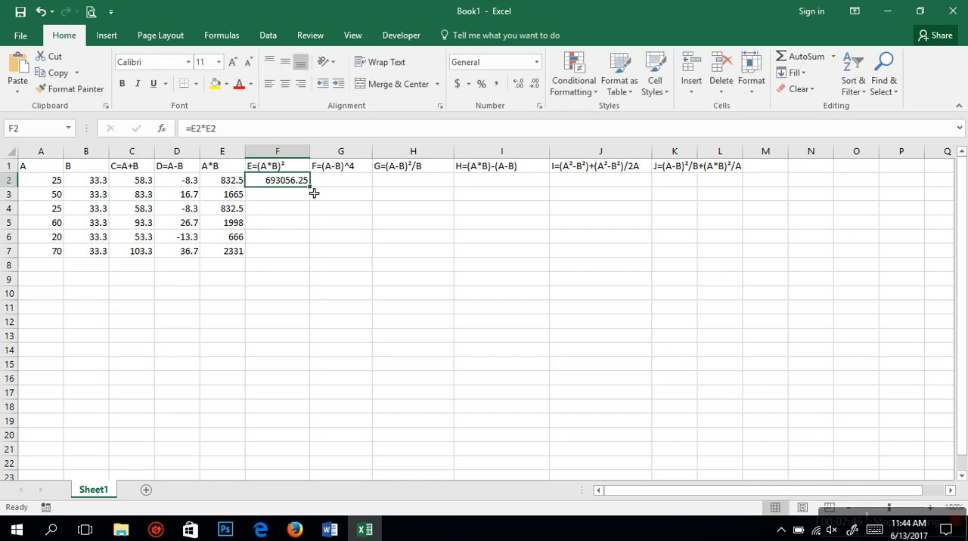
double_click(313, 194)
Step: Insert blank cells at G1:G7, shifting the existing cells right
click(343, 185)
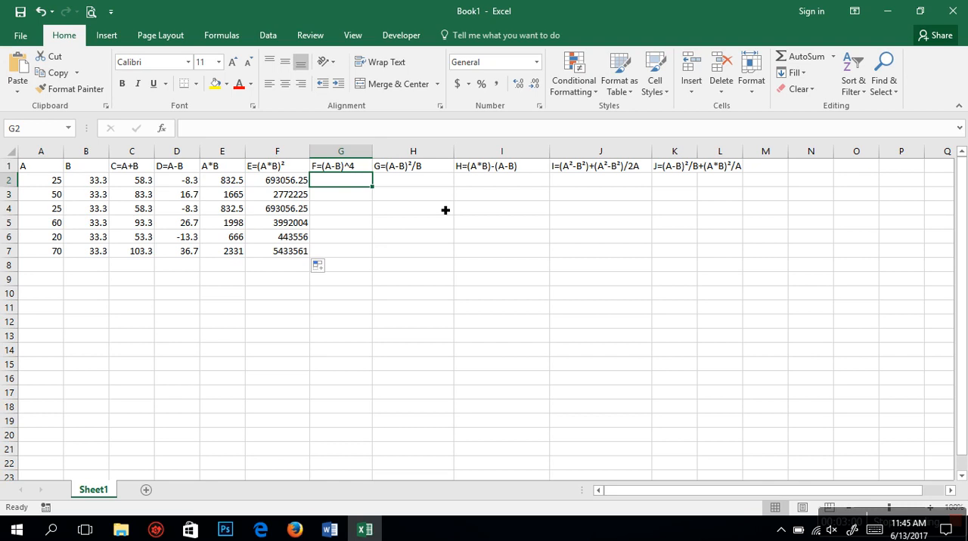
click(364, 170)
drag(364, 172, 363, 256)
right_click(344, 213)
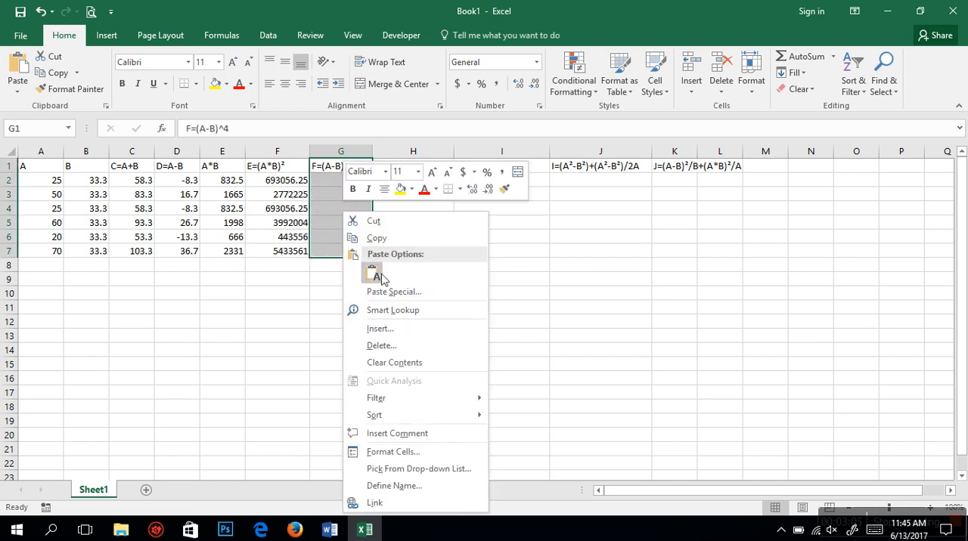
click(392, 329)
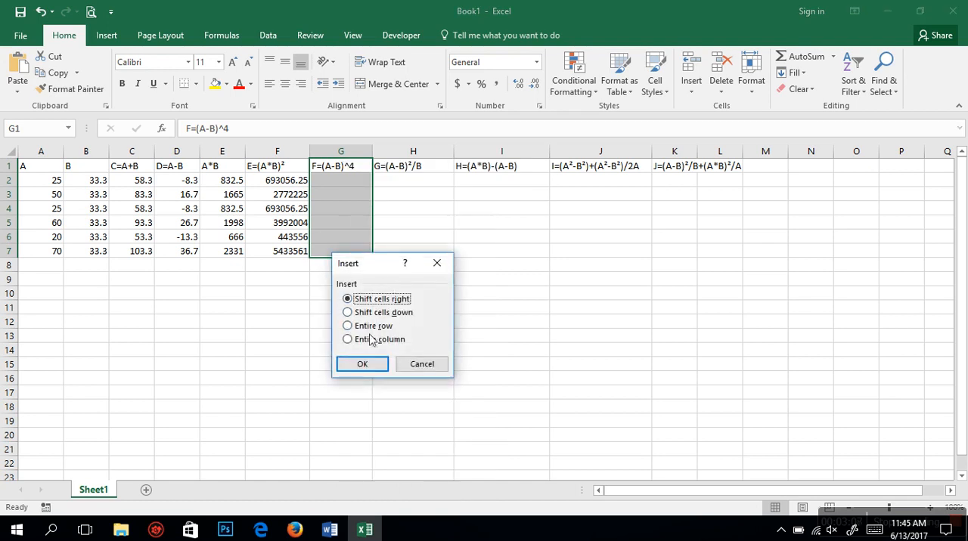
click(363, 365)
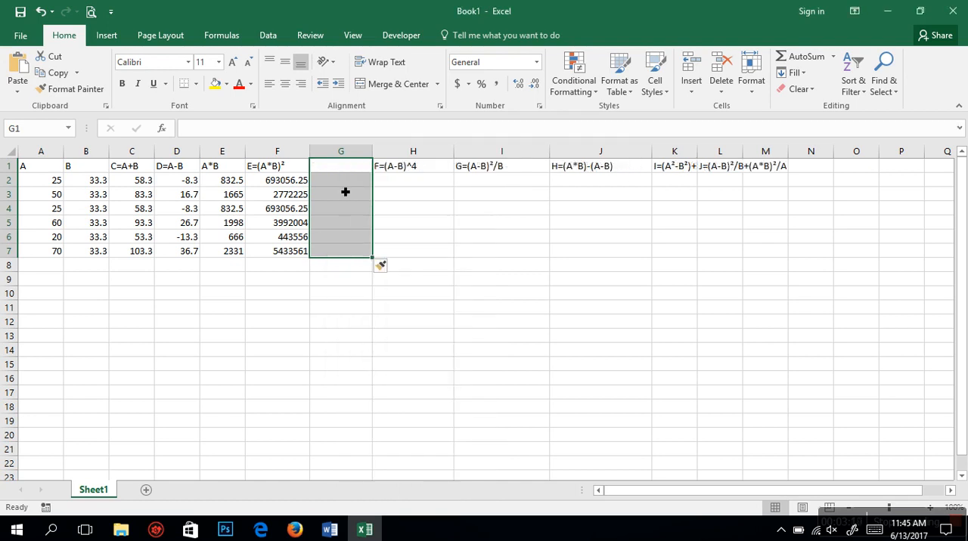
Step: Enter the heading text (A-B) in the blank cell G1
click(335, 171)
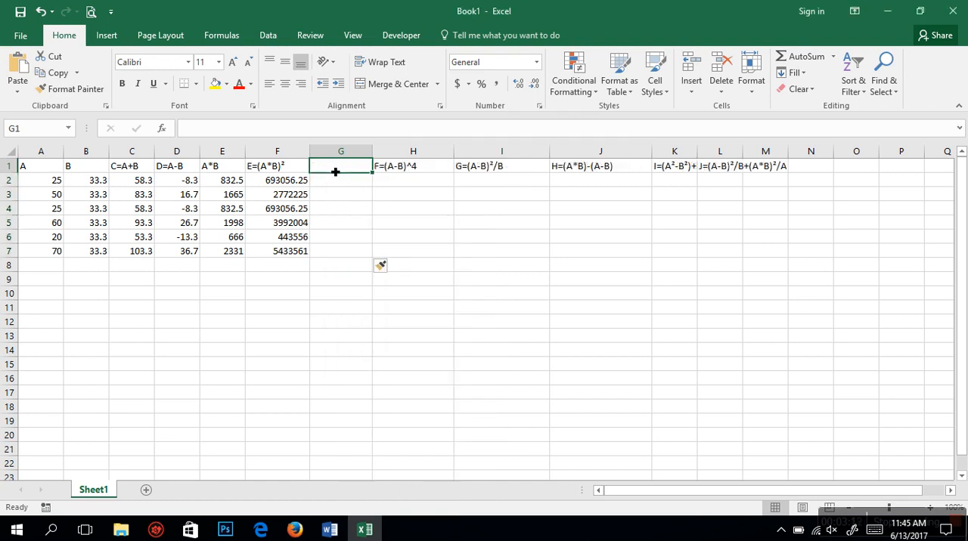
text(AIB)
key(BackSpace)
key(BackSpace)
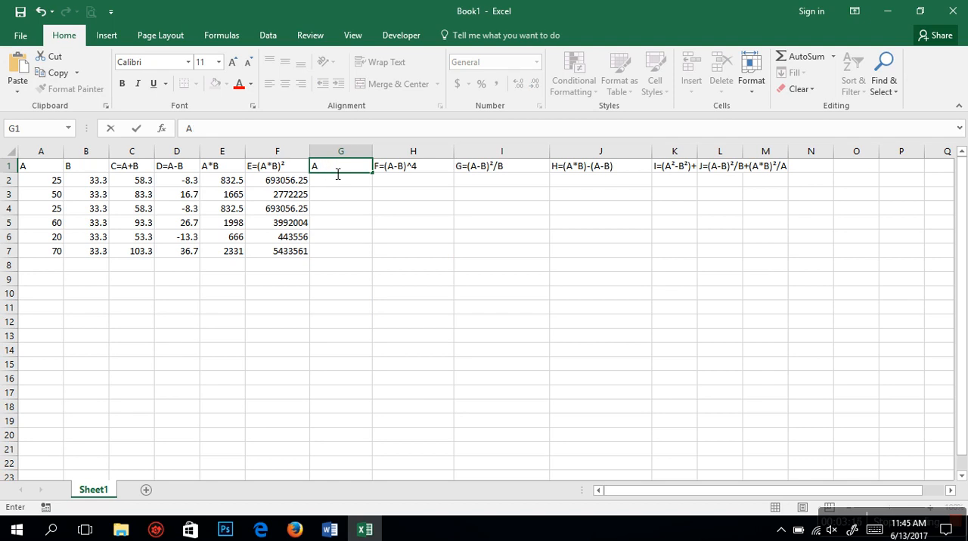
text(-)
key(BackSpace)
key(BackSpace)
text(A)
key(BackSpace)
text((A-b)
key(BackSpace)
text(B))
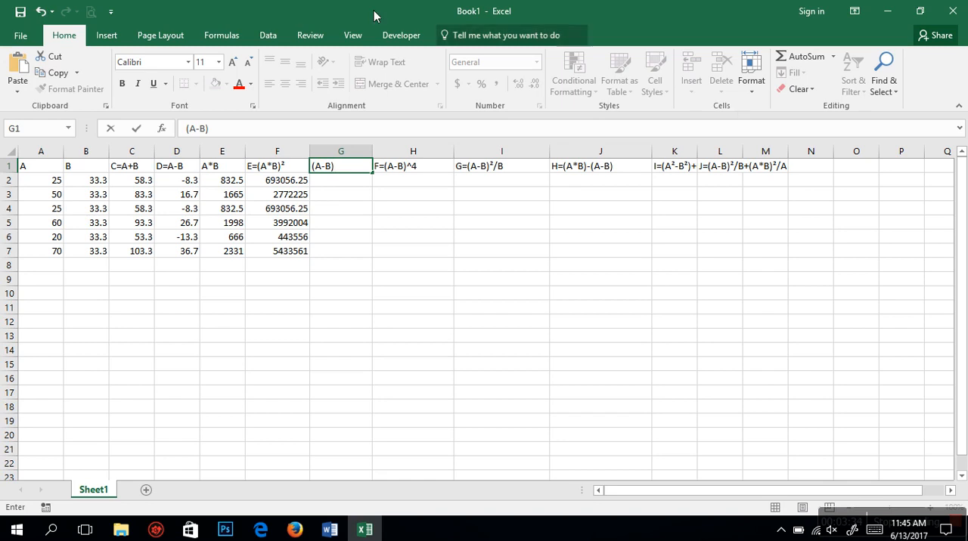
Step: Append the Superscript Two symbol to the G1 heading so it reads (A-B)²
click(104, 35)
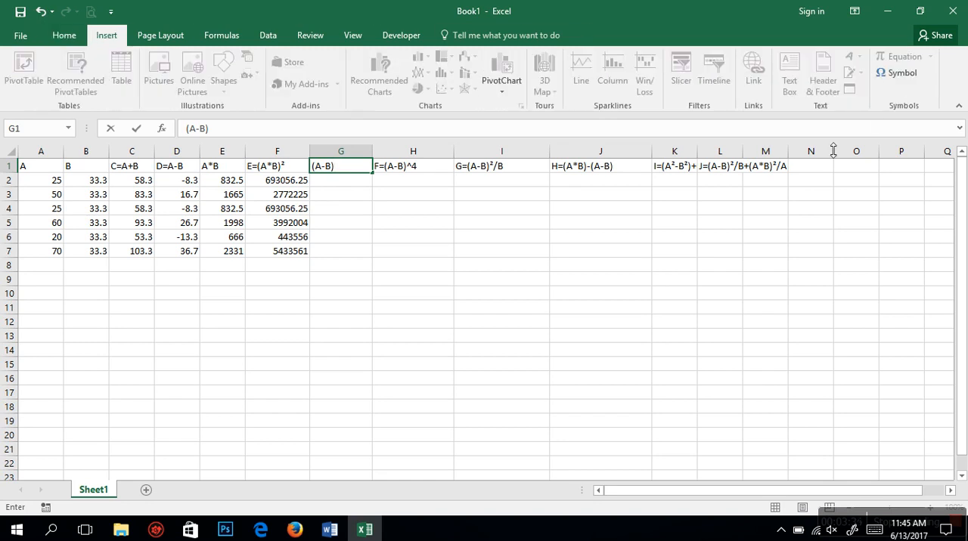
click(898, 73)
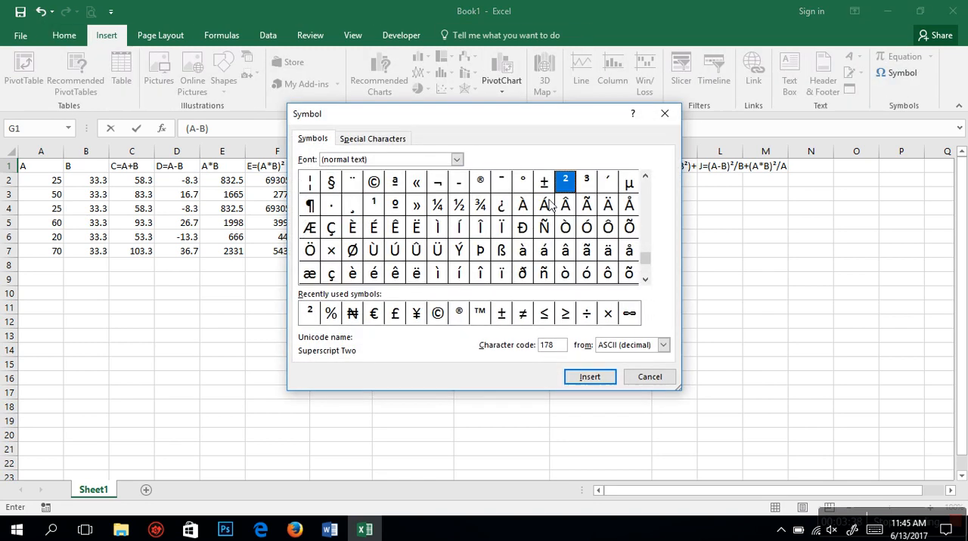
click(581, 376)
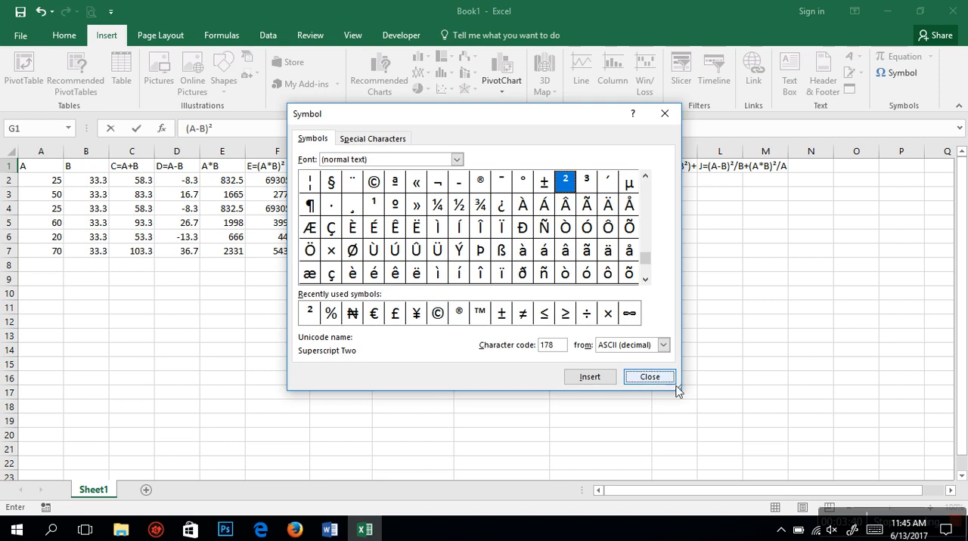
click(664, 384)
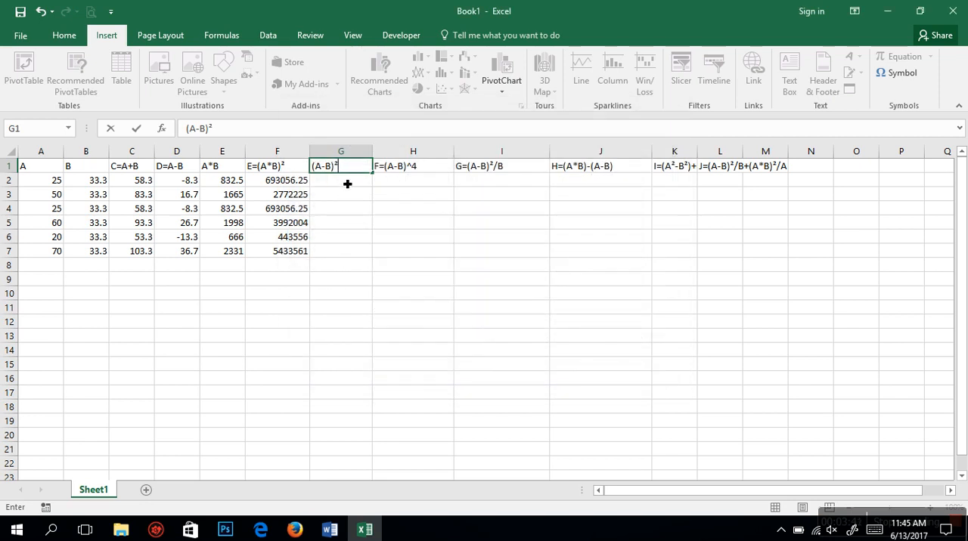
Step: Calculate (A-B)² by entering =D2*D2 in G2 and filling it down through G7
click(345, 186)
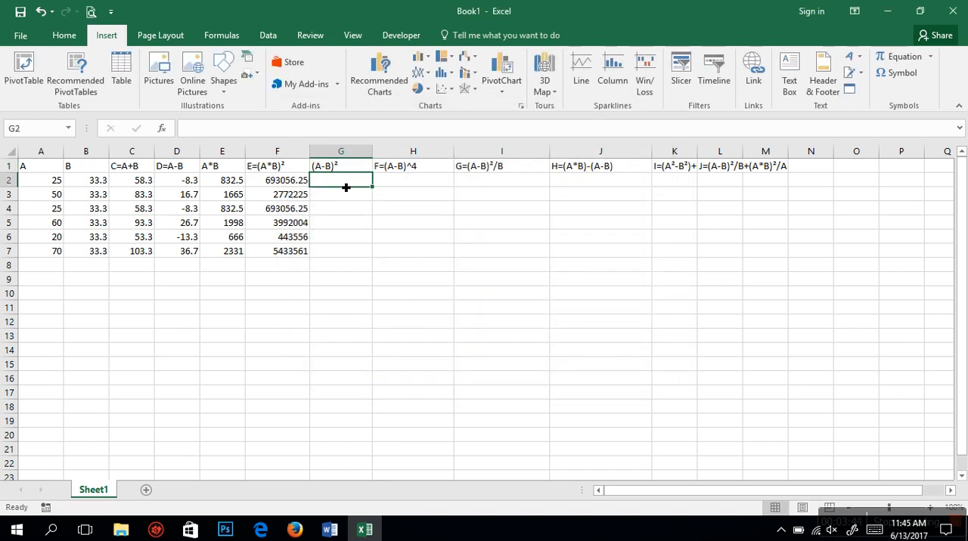
text(=)
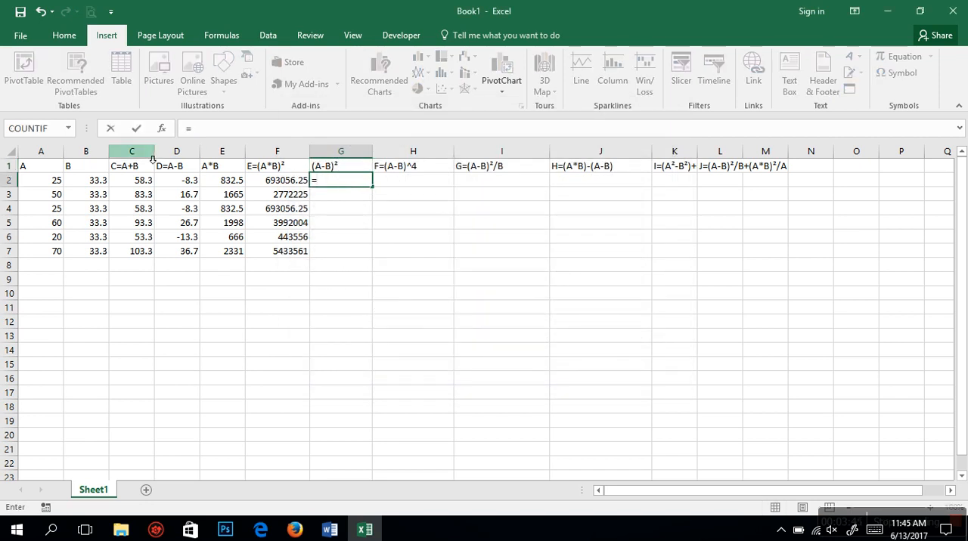
click(193, 184)
text(*)
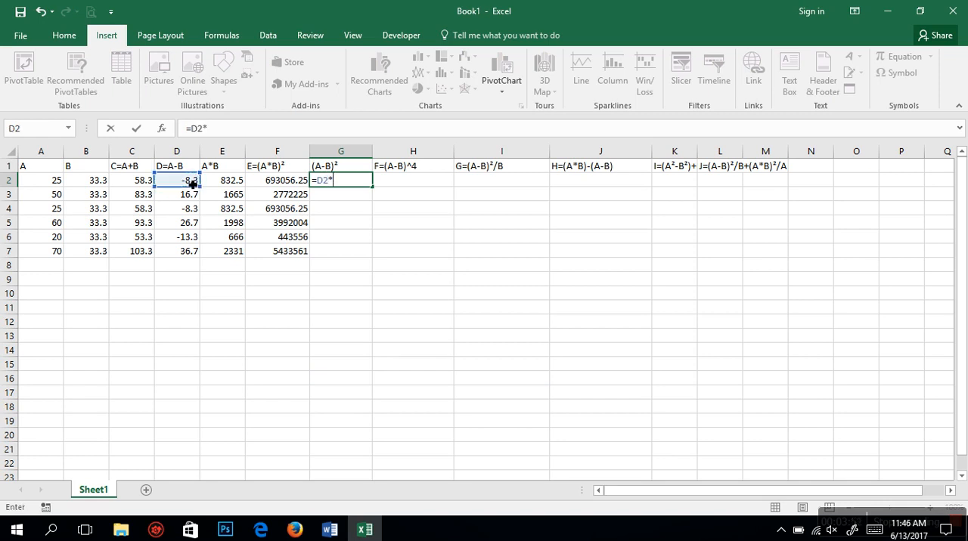
click(193, 184)
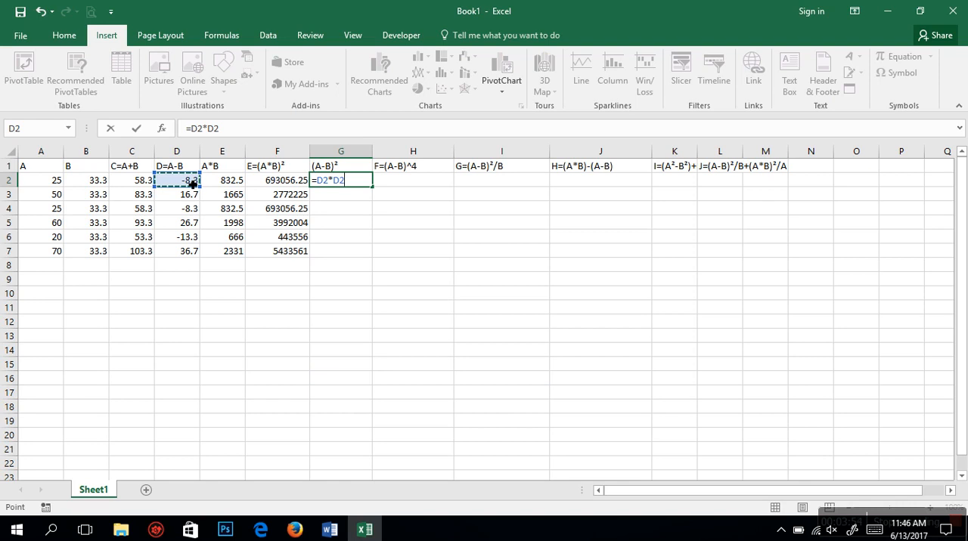
key(Return)
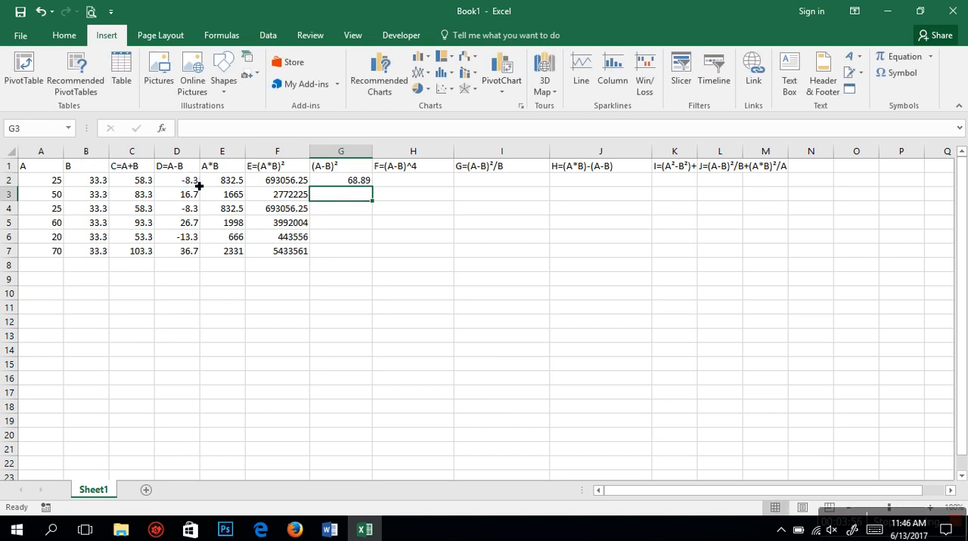
click(340, 180)
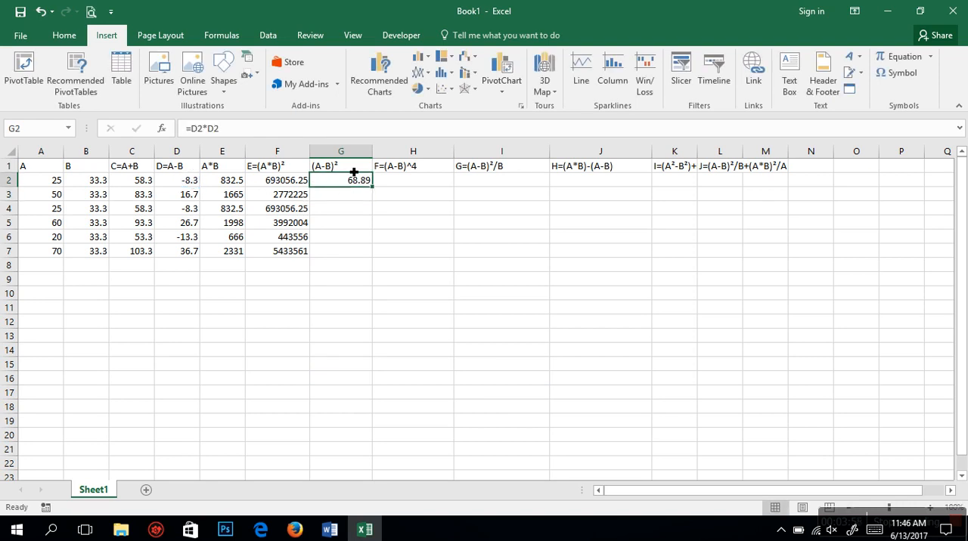
double_click(376, 189)
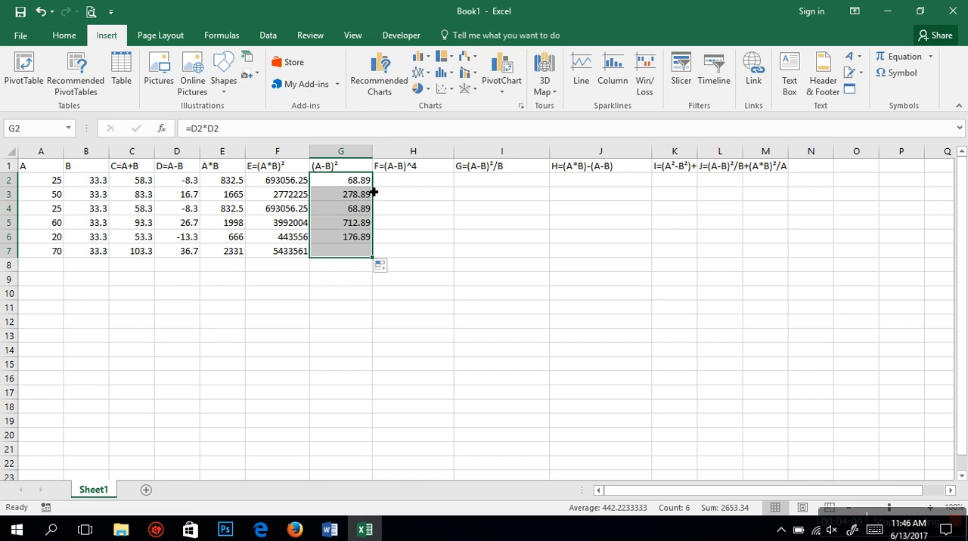
Step: Calculate (A-B)^4 by entering =G2*G2 in H2 and filling it down through H7
click(399, 187)
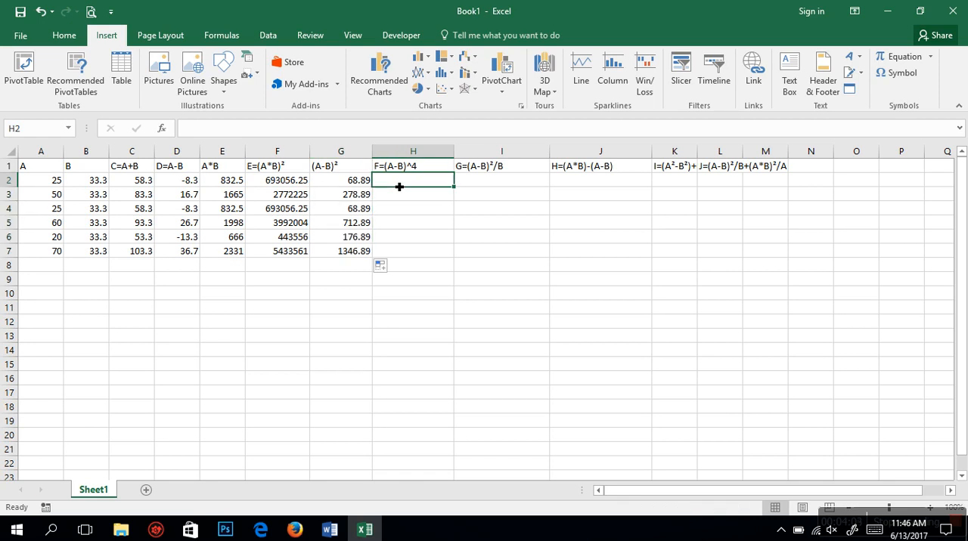
text(=)
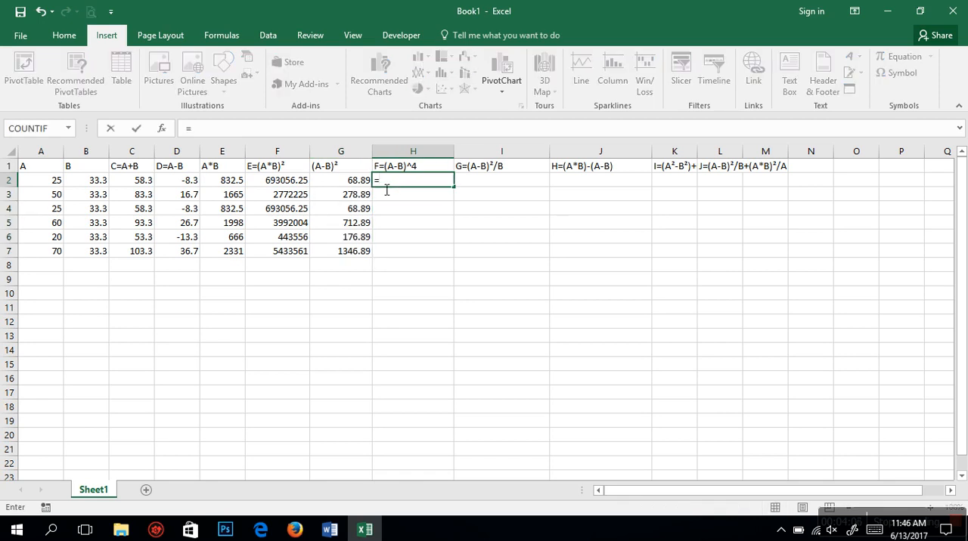
click(358, 181)
text(*)
click(358, 182)
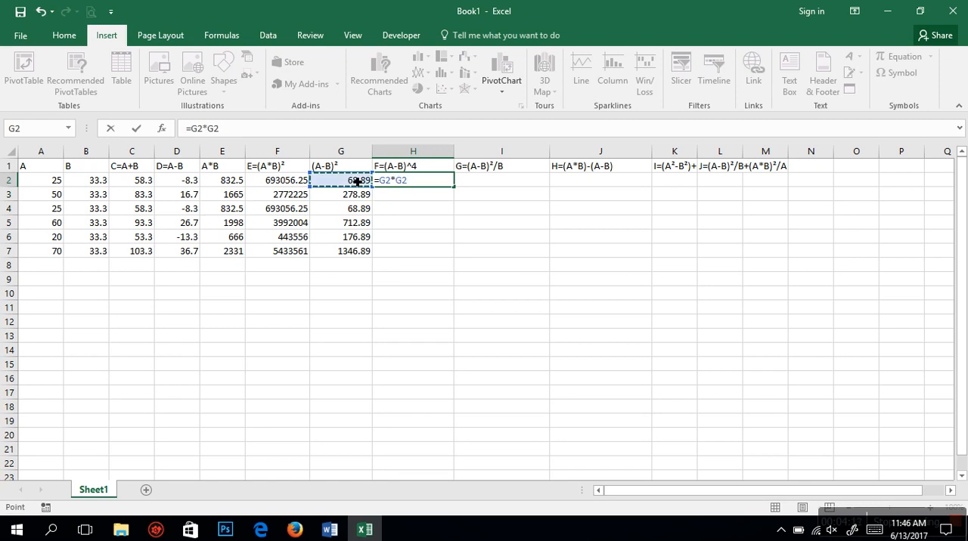
key(Return)
click(435, 181)
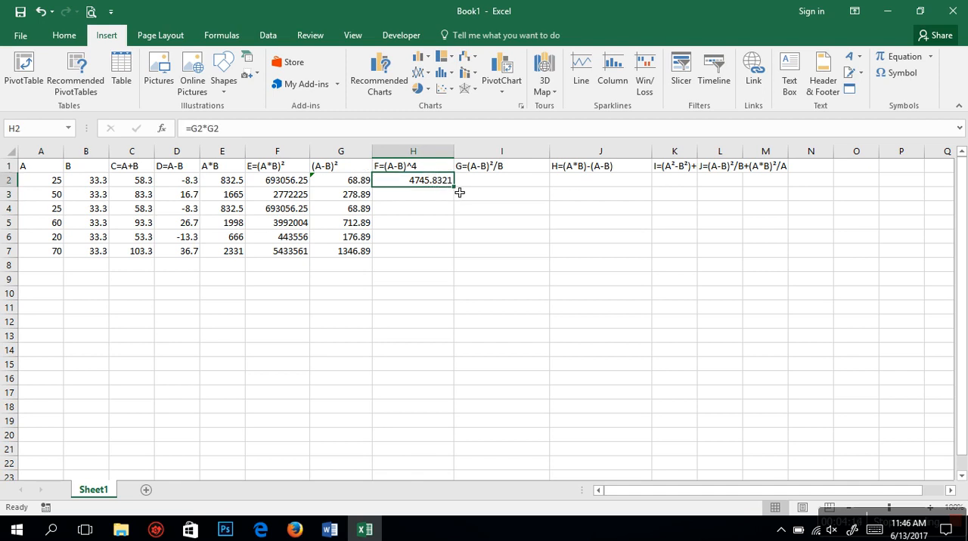
double_click(454, 186)
Step: Ignore the inconsistent formula errors flagged in cells G2 and G3
drag(318, 185, 318, 194)
click(317, 184)
click(307, 186)
click(313, 185)
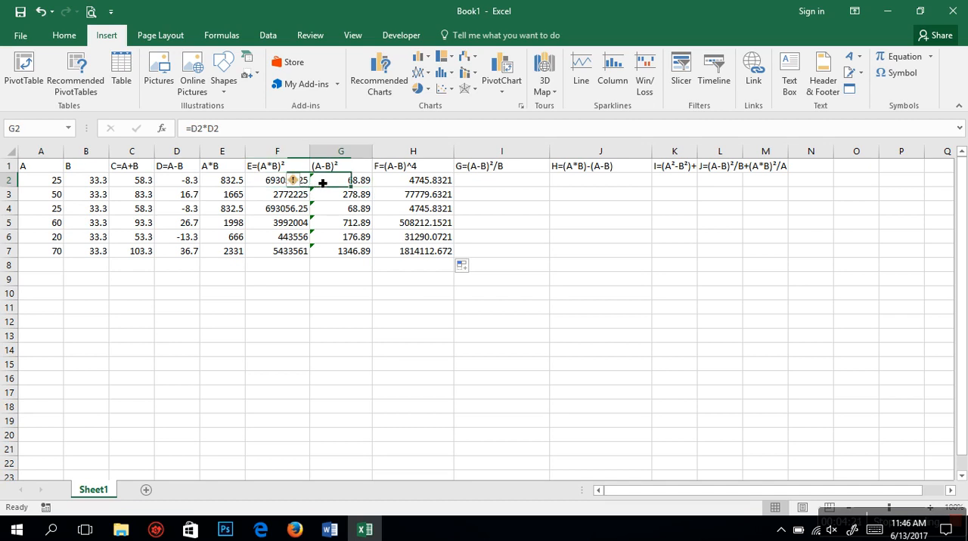
click(293, 185)
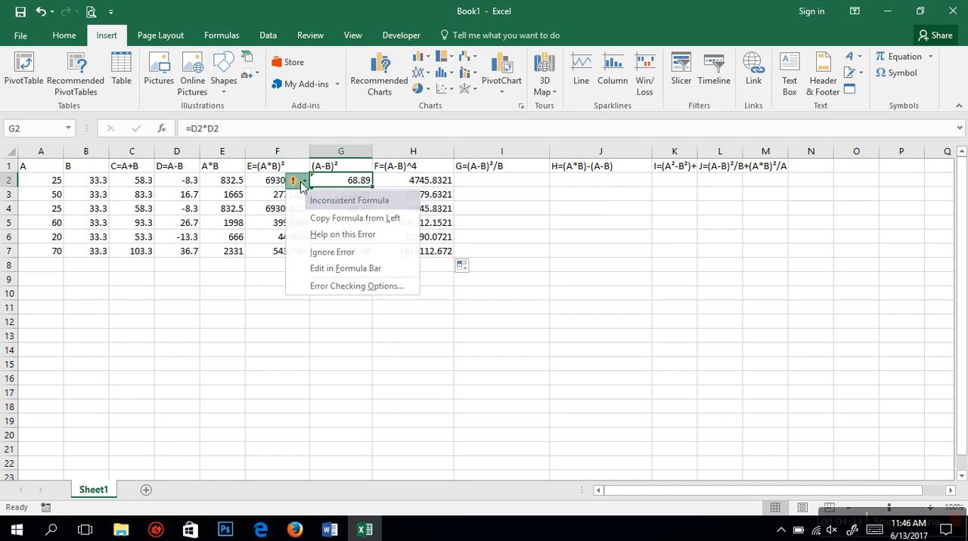
click(317, 257)
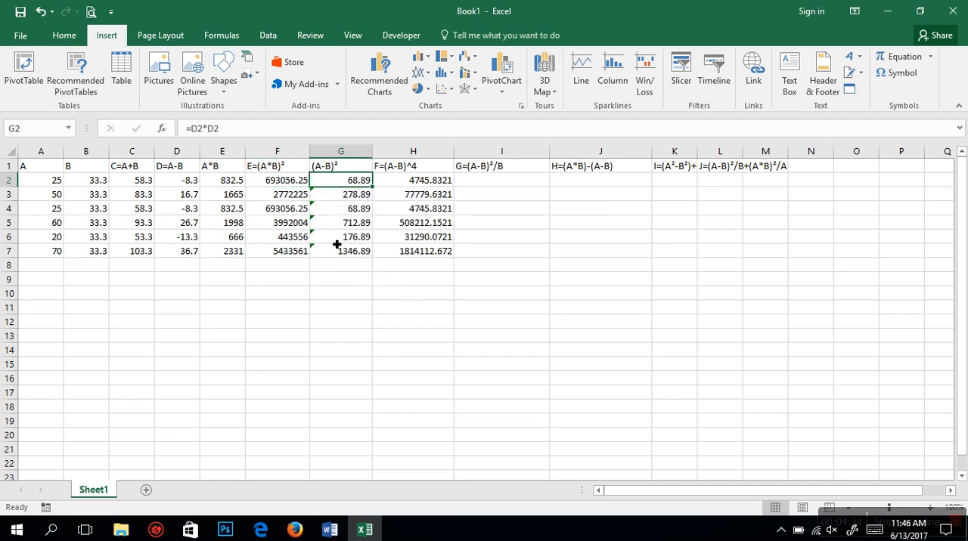
click(314, 195)
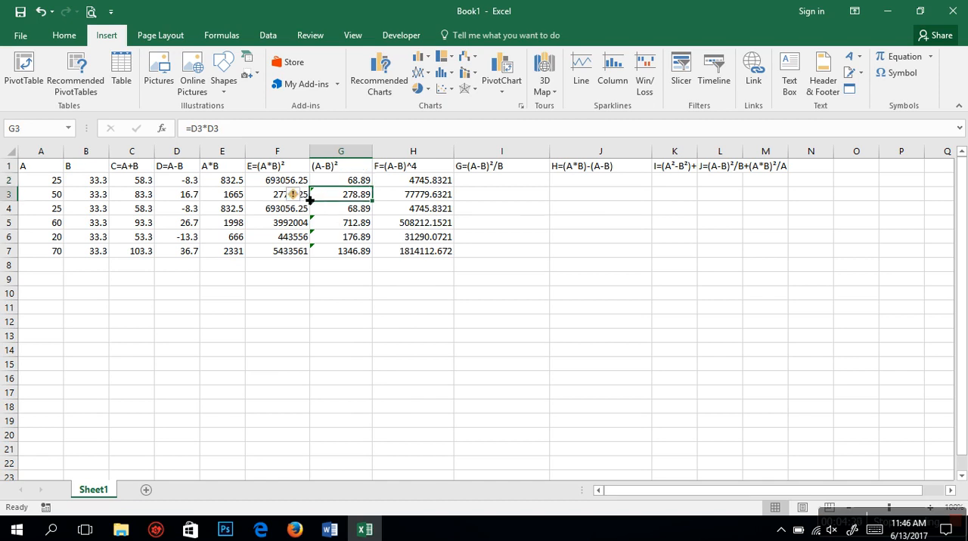
click(296, 195)
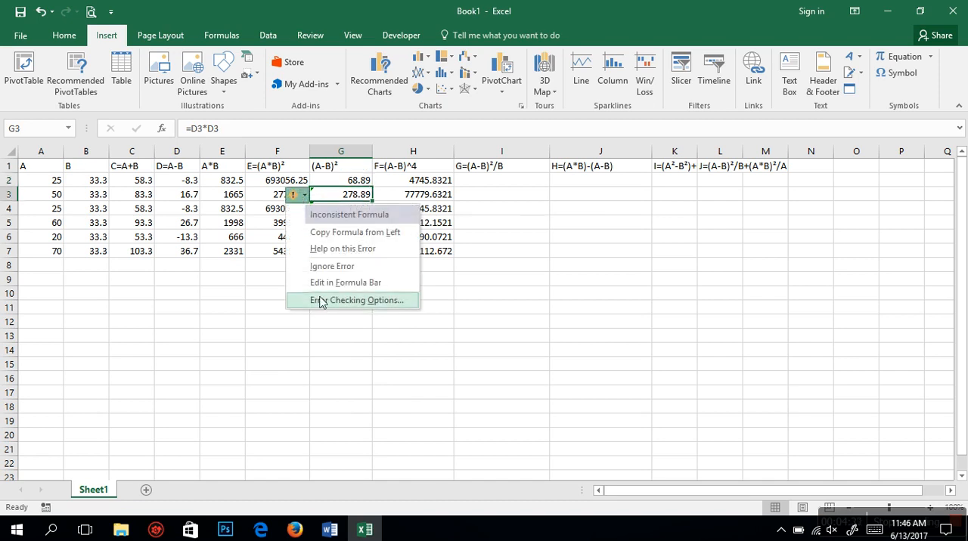
click(326, 266)
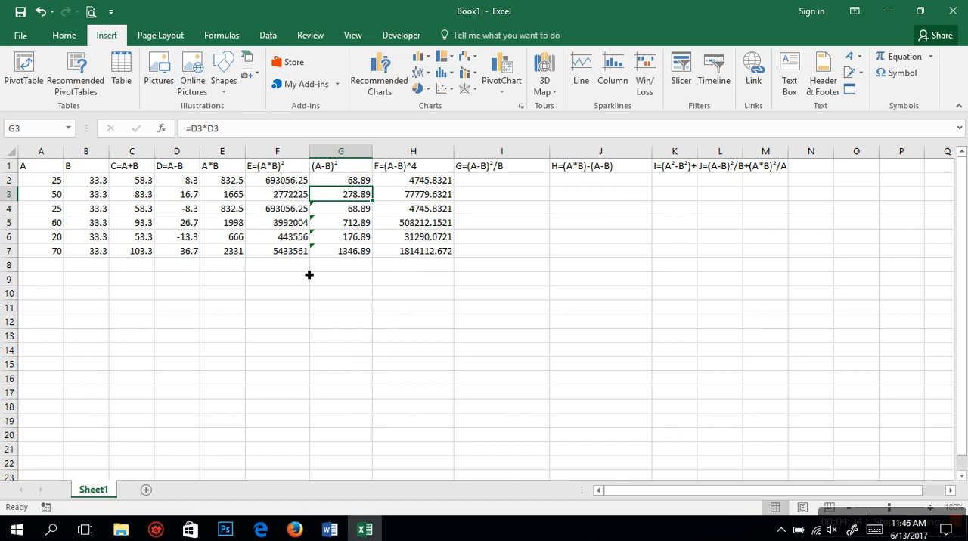
Step: Ignore the inconsistent formula errors flagged in cells G4, G5 and G6
click(316, 212)
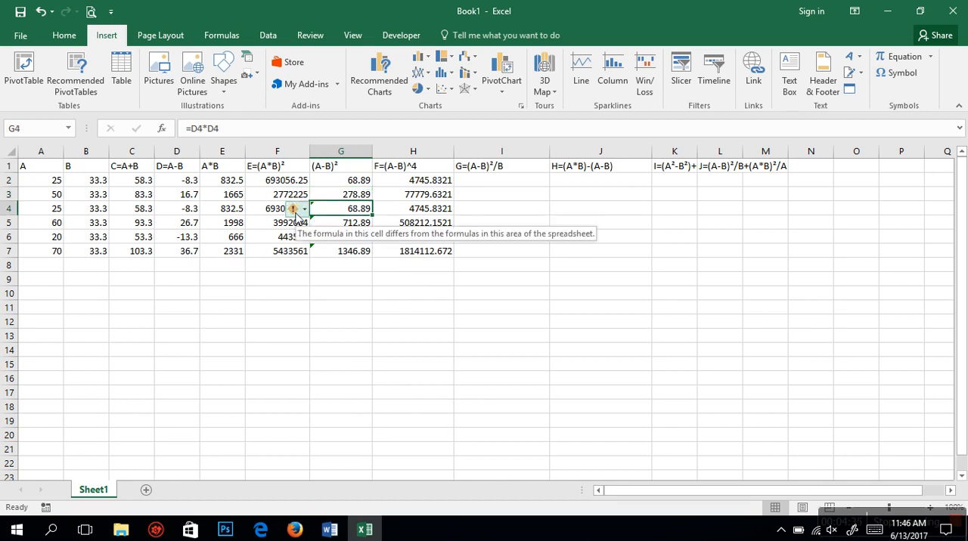
click(295, 211)
click(314, 279)
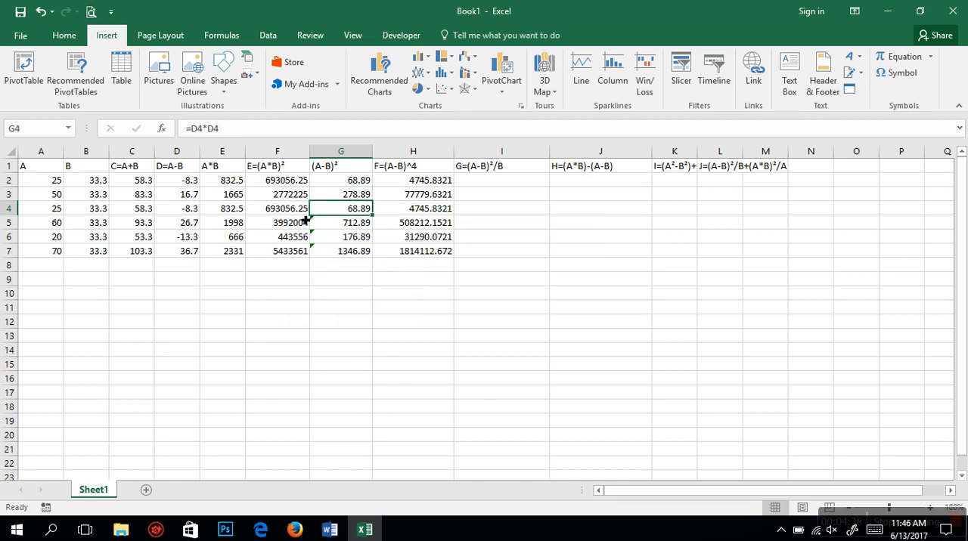
click(313, 225)
click(296, 223)
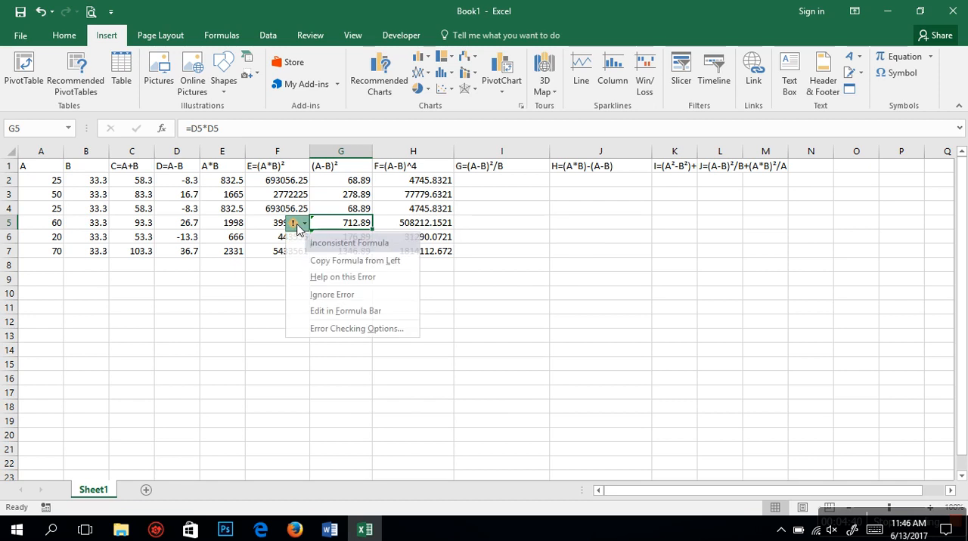
click(314, 295)
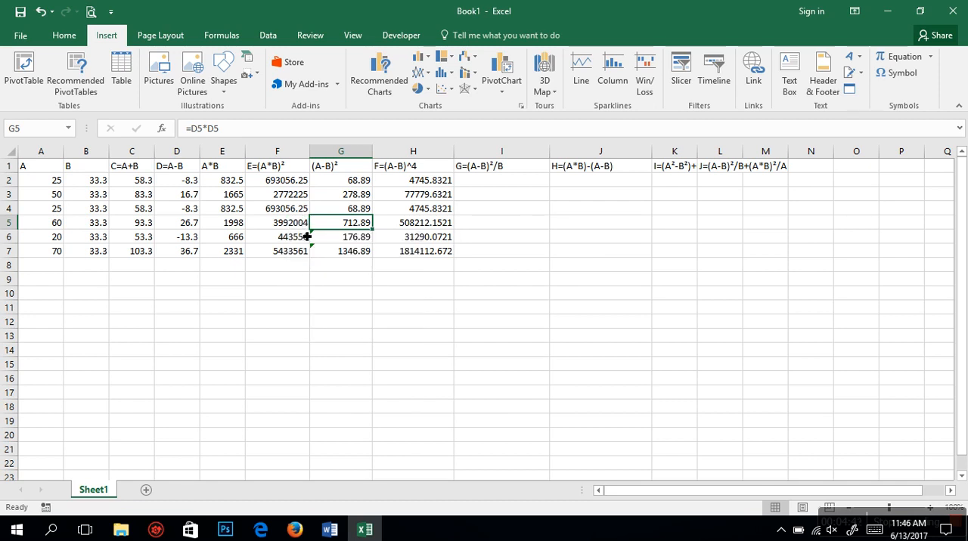
click(305, 234)
click(318, 239)
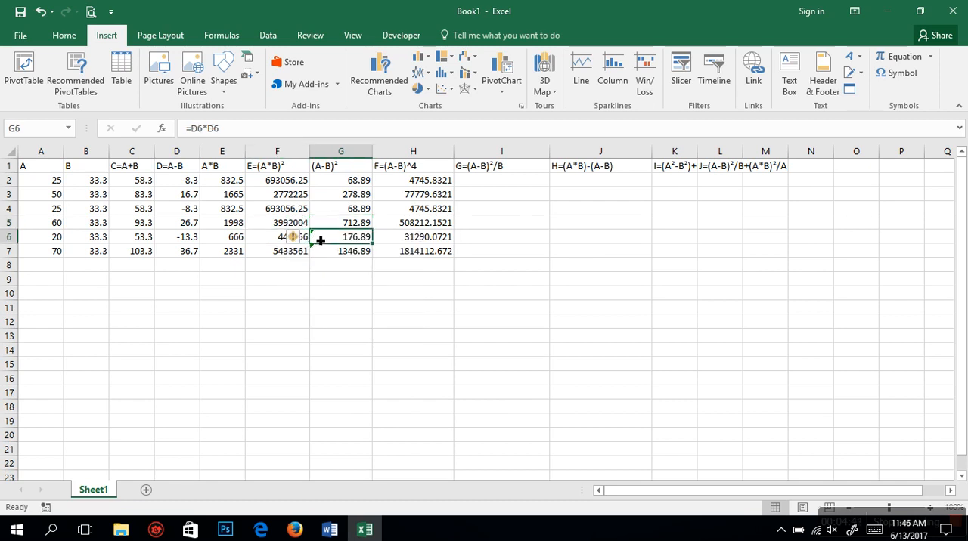
click(294, 239)
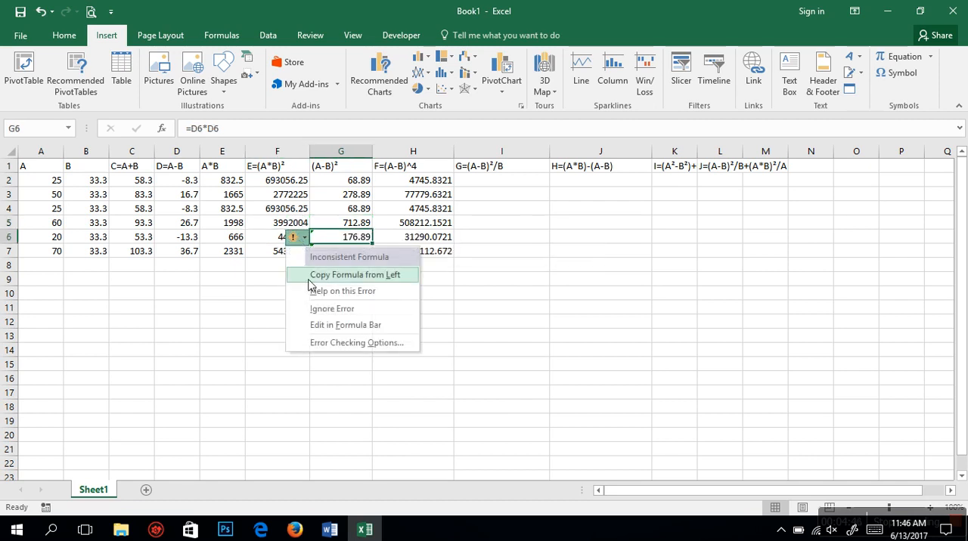
click(314, 307)
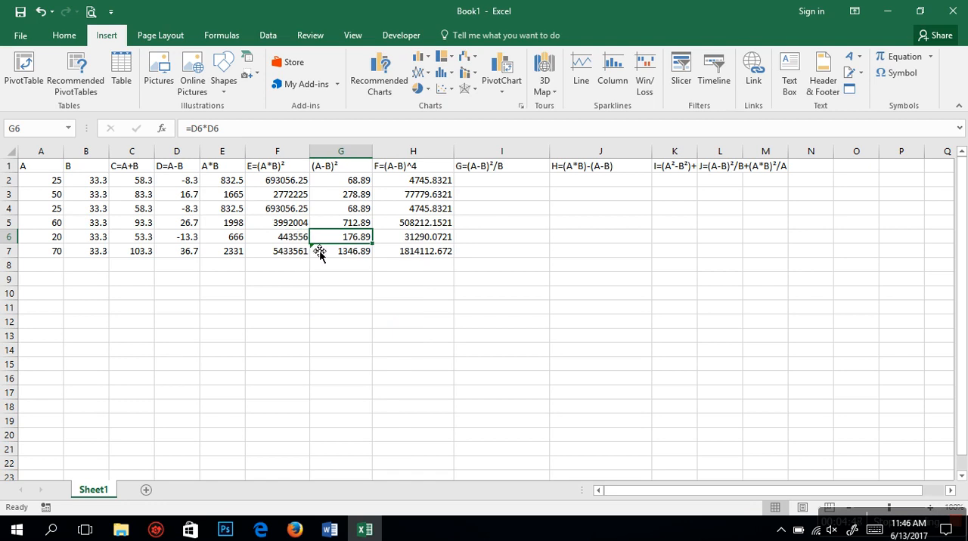
Step: Ignore the inconsistent formula error flagged in cell G7
click(319, 254)
click(295, 252)
click(312, 325)
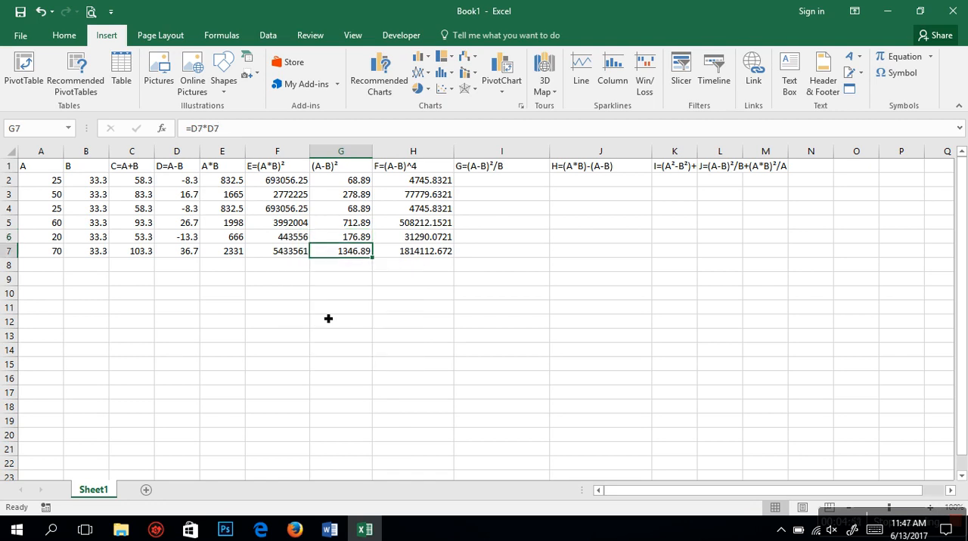
Step: Calculate (A-B)²/B by entering =G2/B2 in I2 and filling it down through I7
click(480, 186)
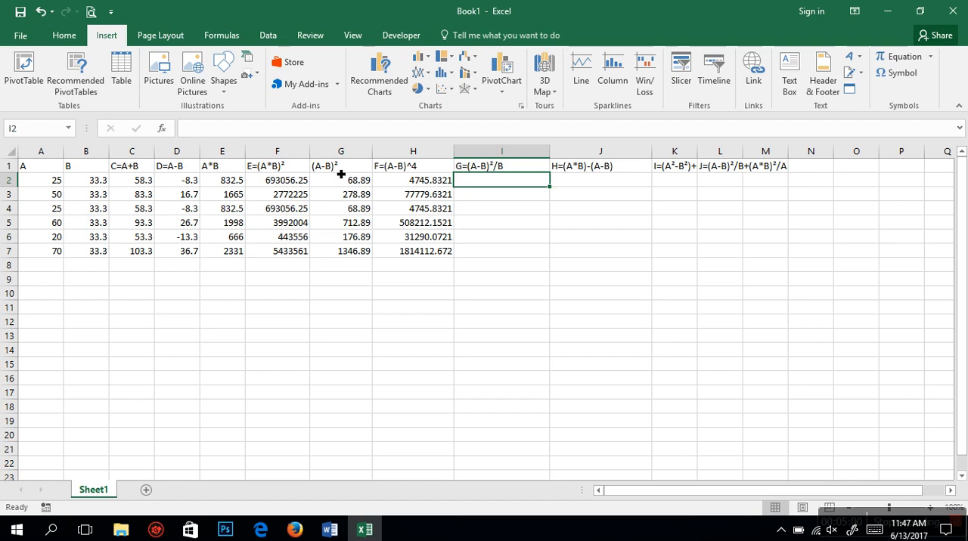
text(=)
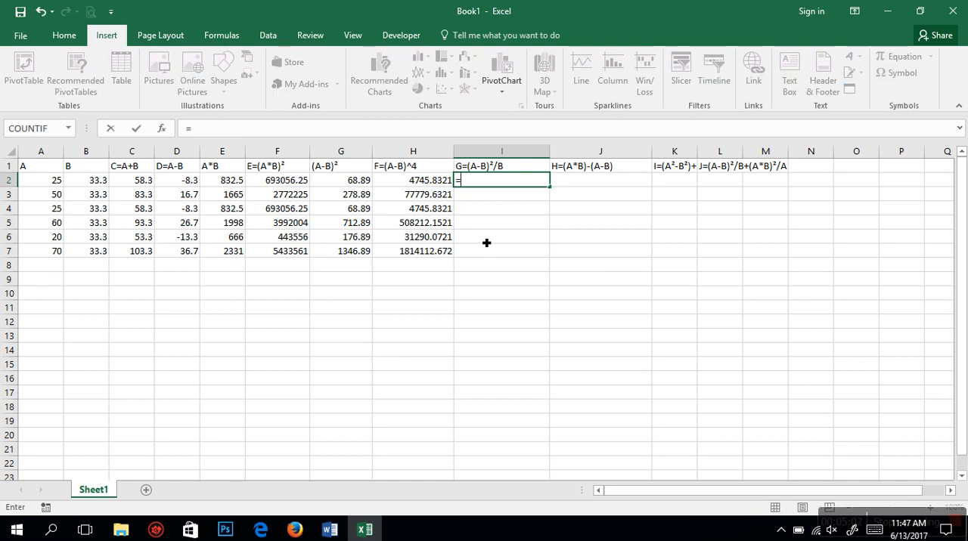
click(345, 185)
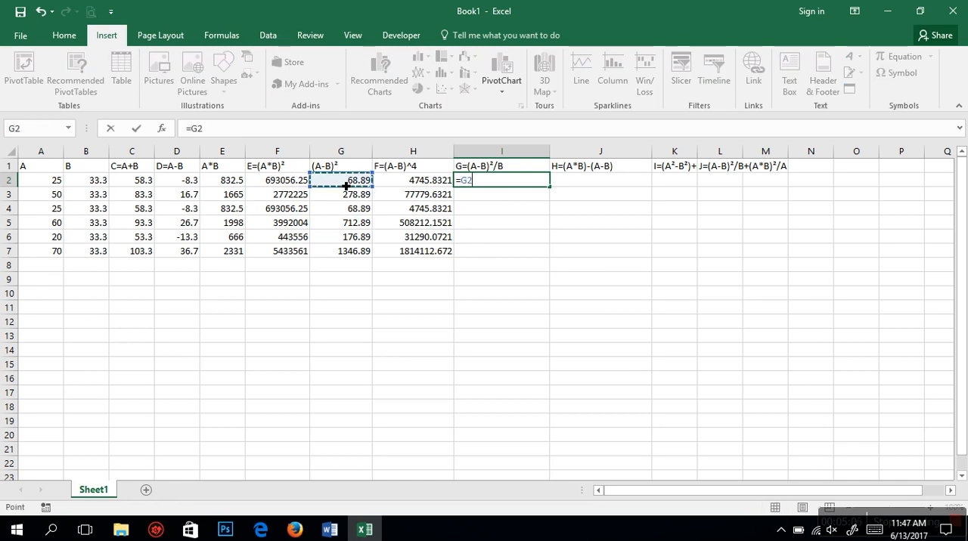
text(/)
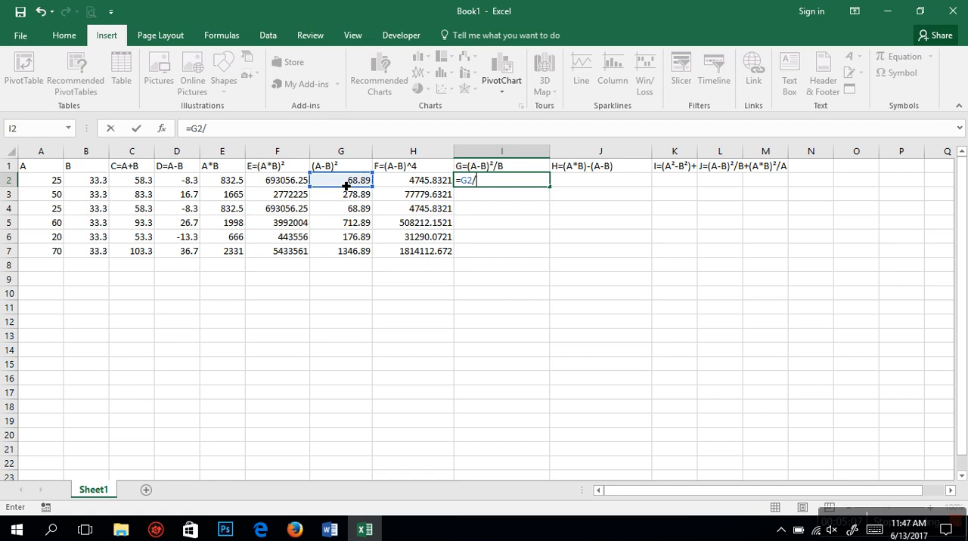
click(79, 185)
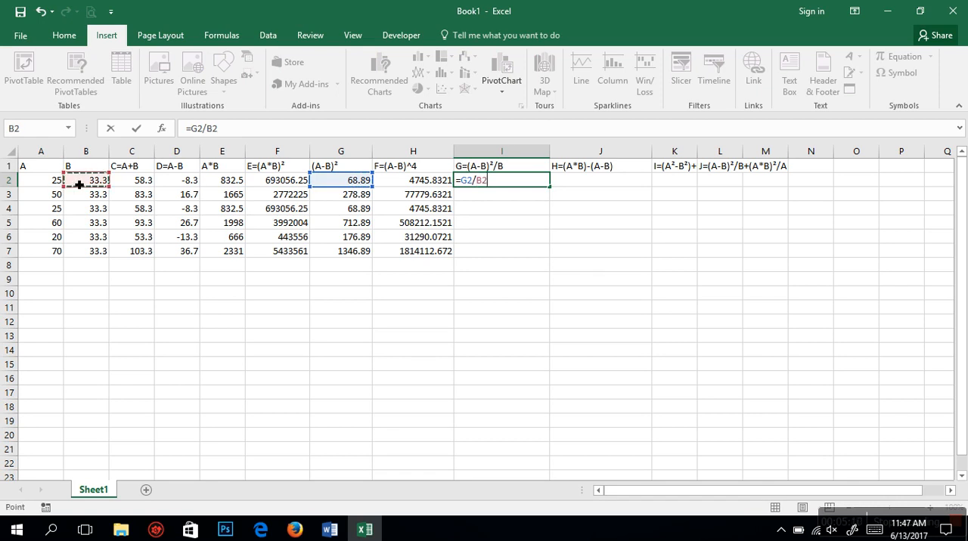
key(Return)
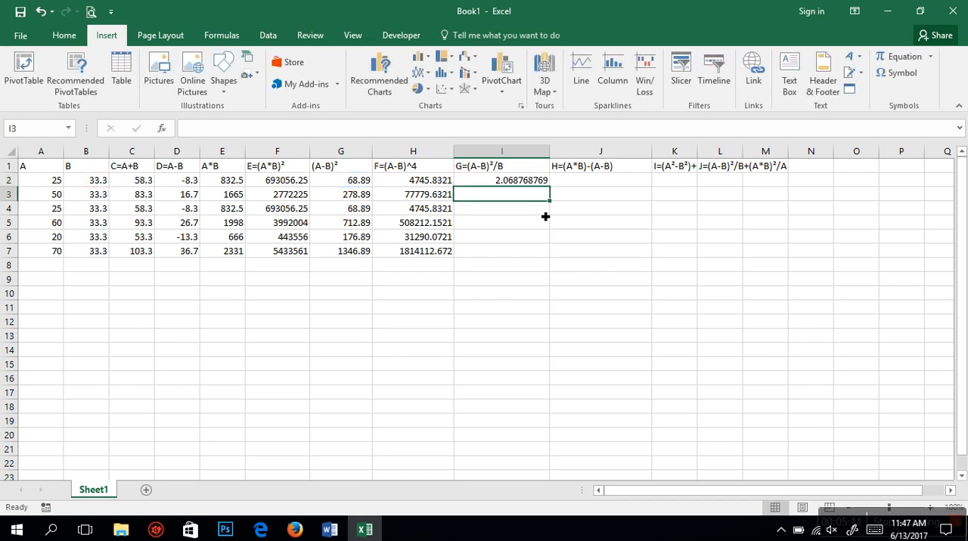
click(522, 184)
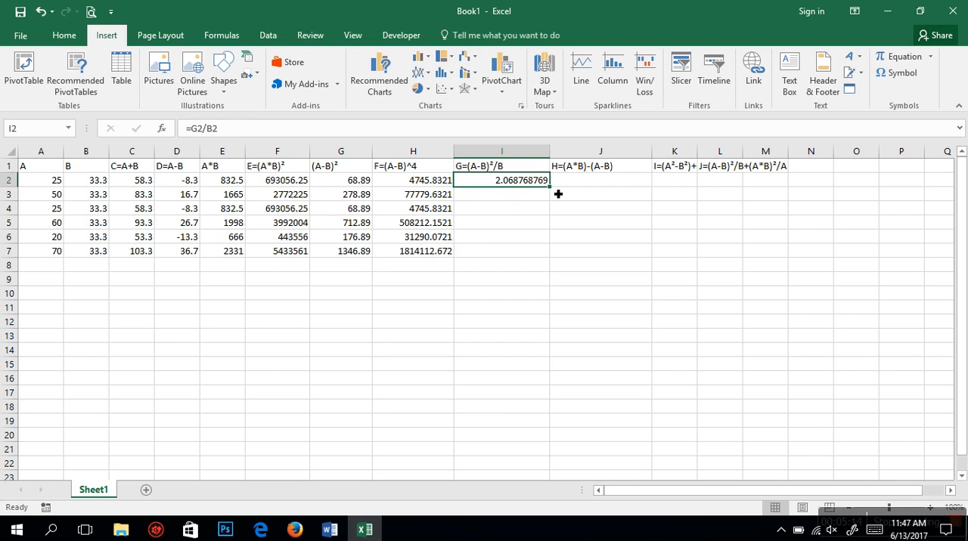
double_click(555, 192)
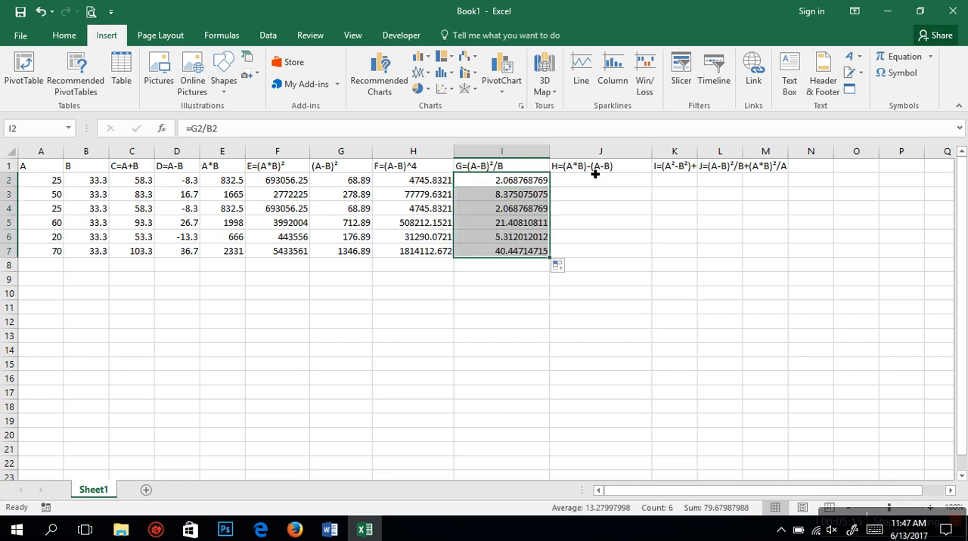
Step: Calculate (A*B)-(A-B) by entering =E2-D2 in J2 and filling it down through J7
click(600, 188)
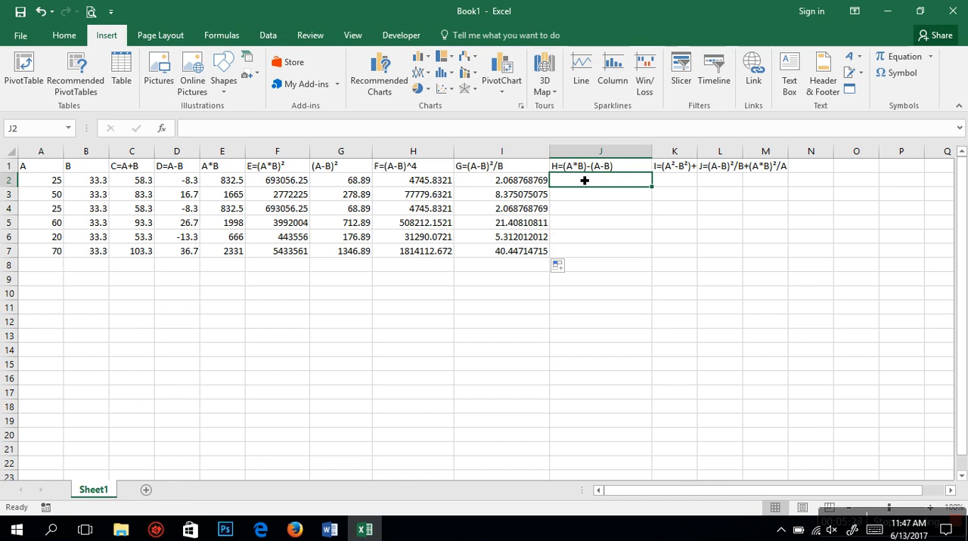
text(=)
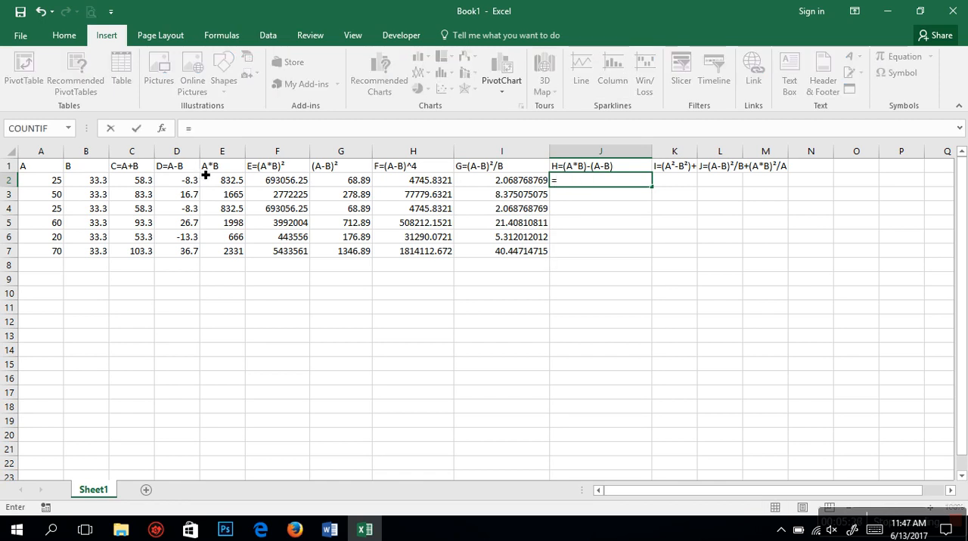
click(237, 183)
text(-)
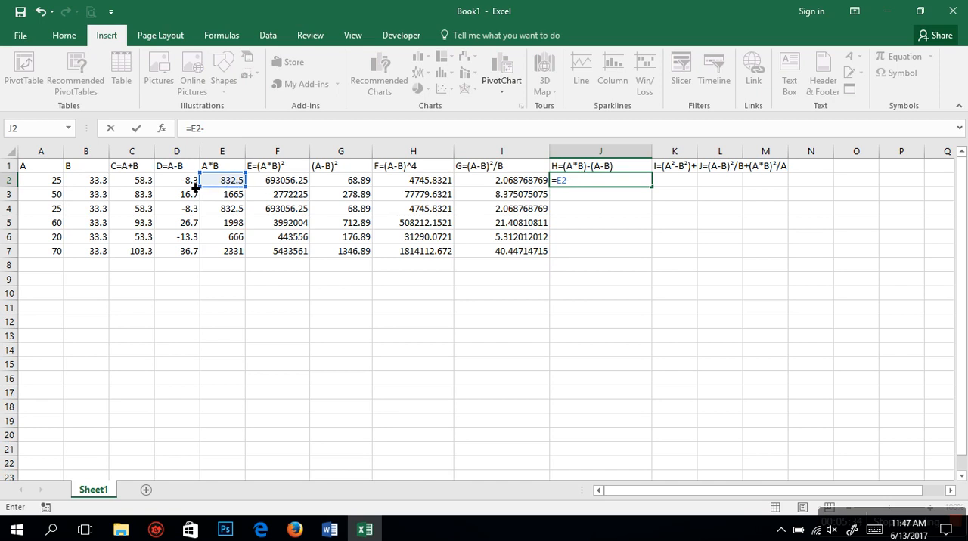
click(186, 184)
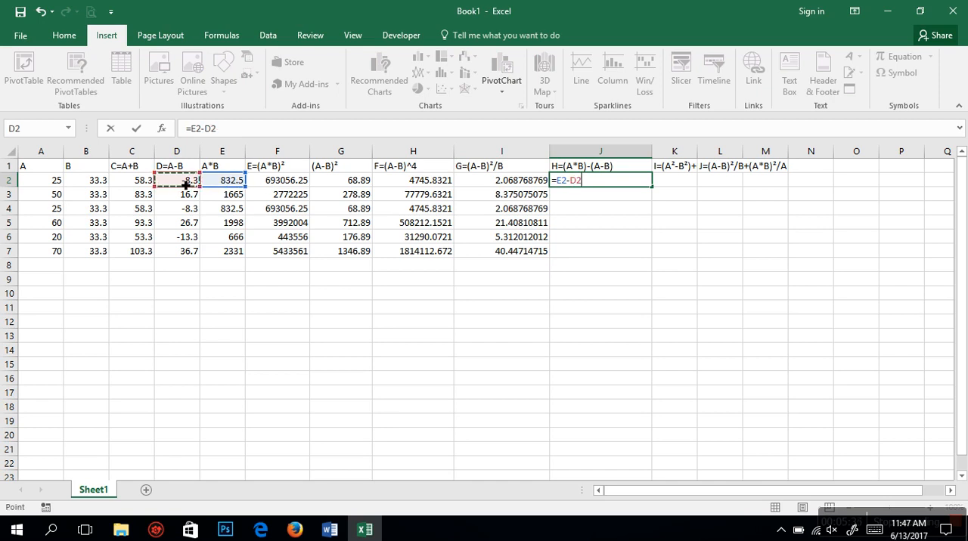
key(Return)
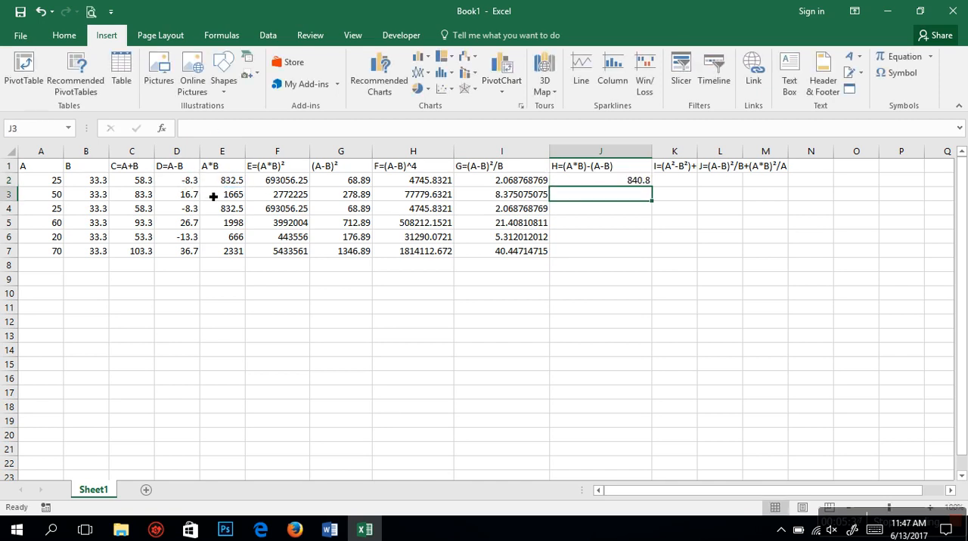
click(628, 185)
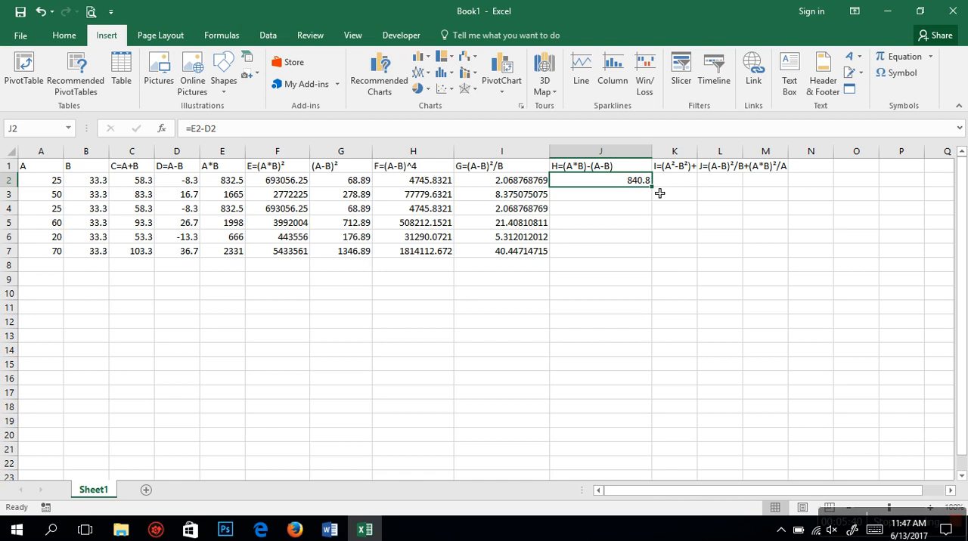
double_click(652, 186)
Step: Widen columns K and L so their full expression headers fit
click(684, 187)
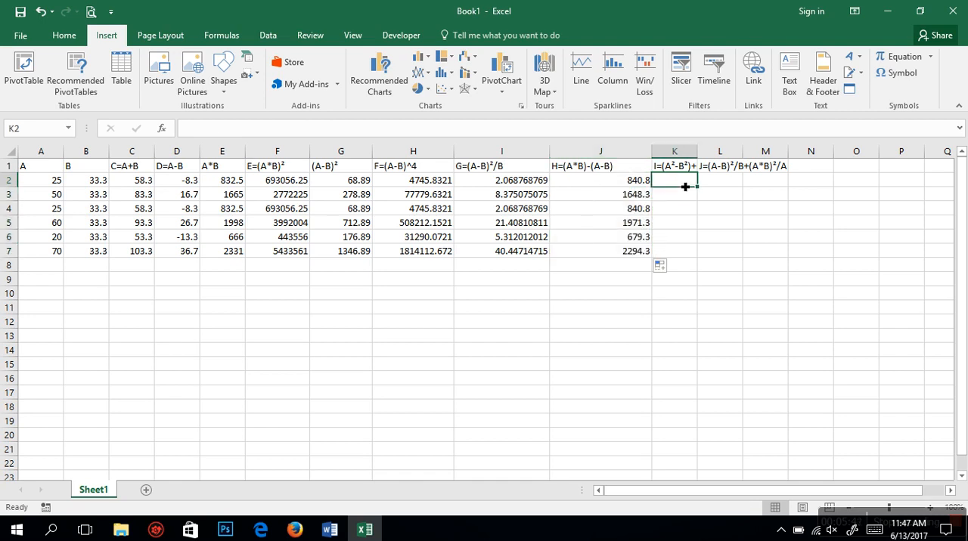
drag(705, 155, 825, 155)
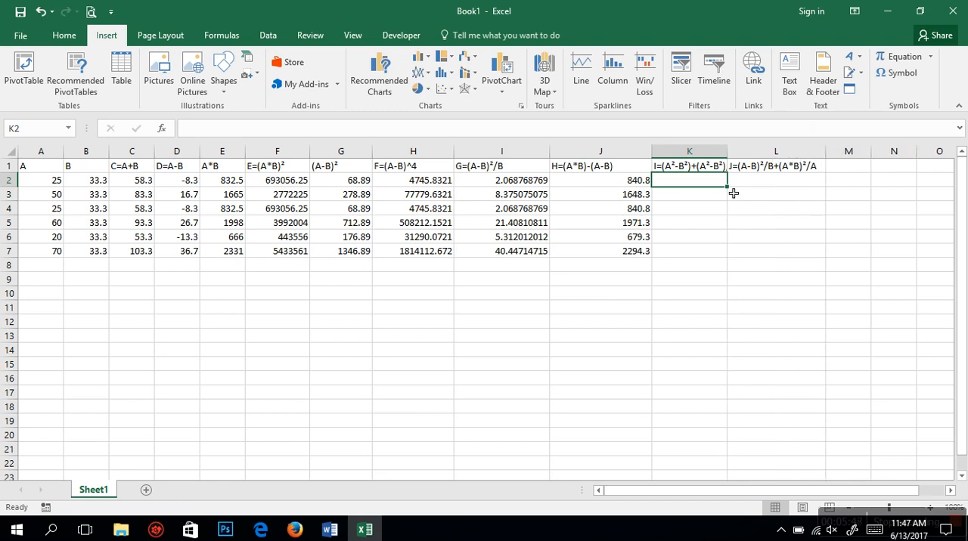
drag(728, 155, 781, 155)
click(700, 200)
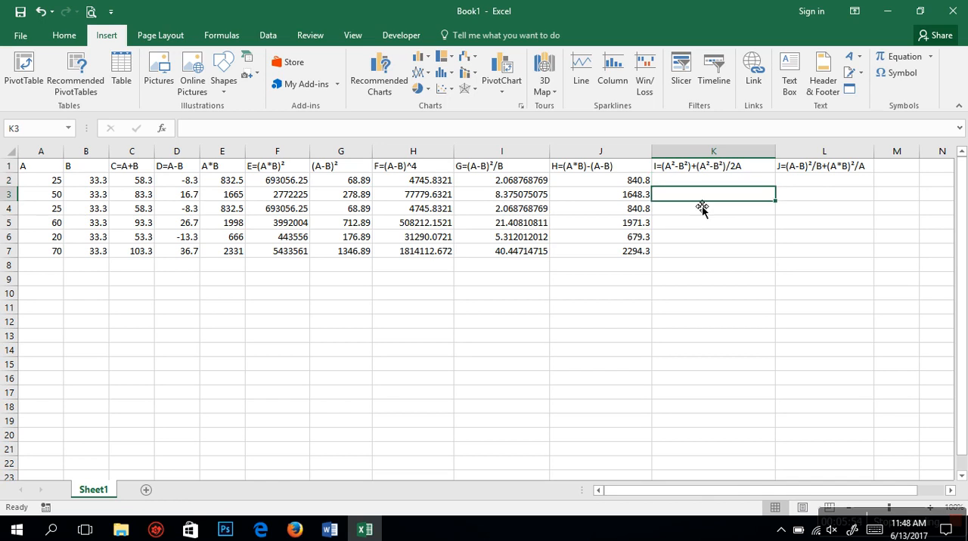
click(697, 182)
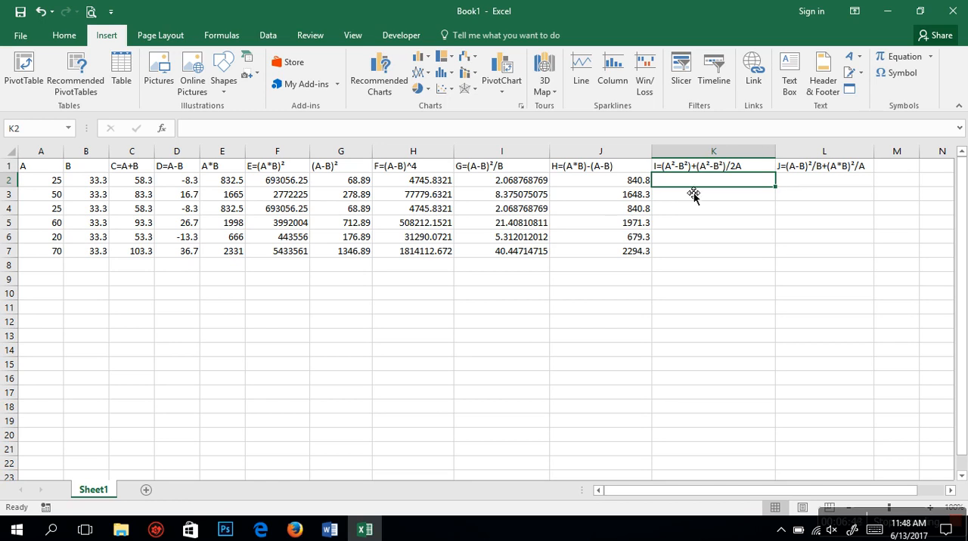
Step: Insert blank cells at K1:K7, shifting the existing cells right to make room for a helper column
drag(678, 166, 685, 255)
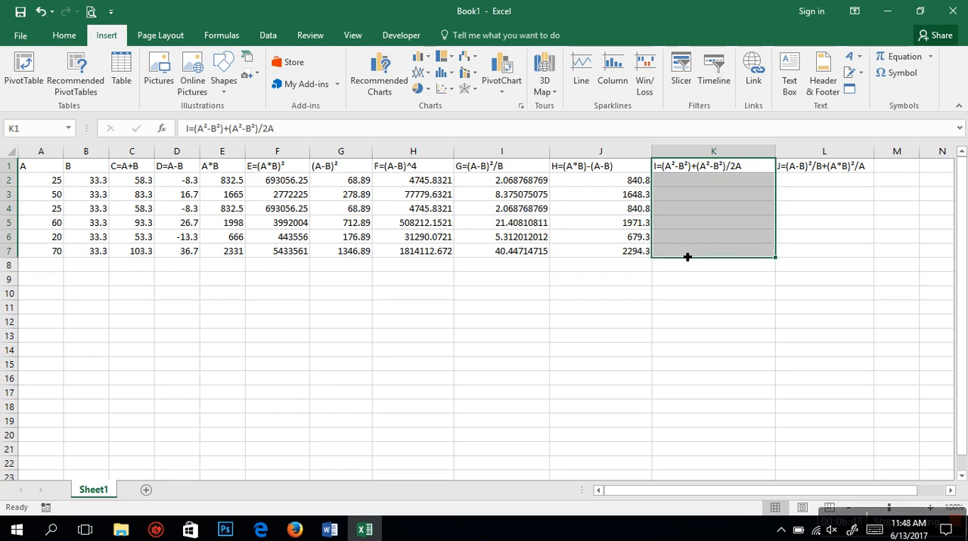
right_click(681, 175)
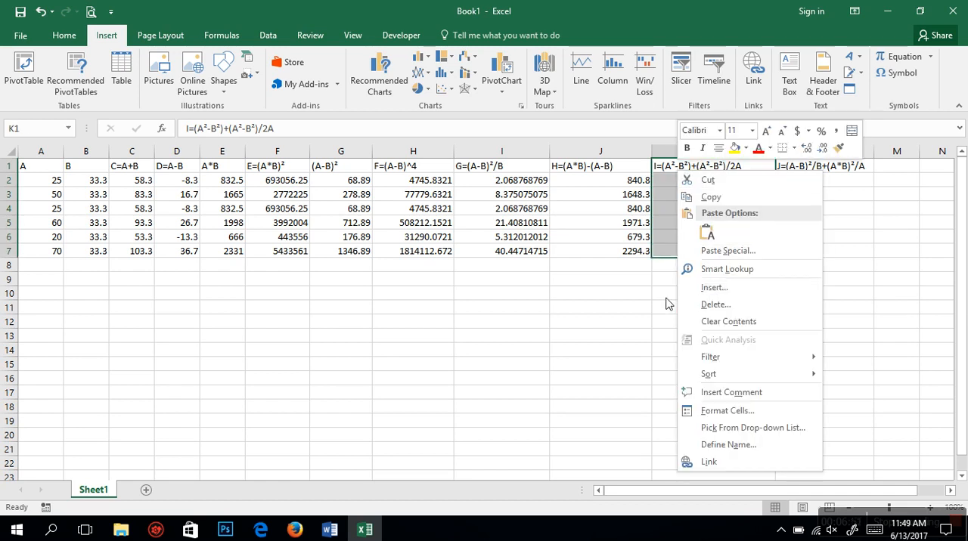
click(728, 289)
click(716, 322)
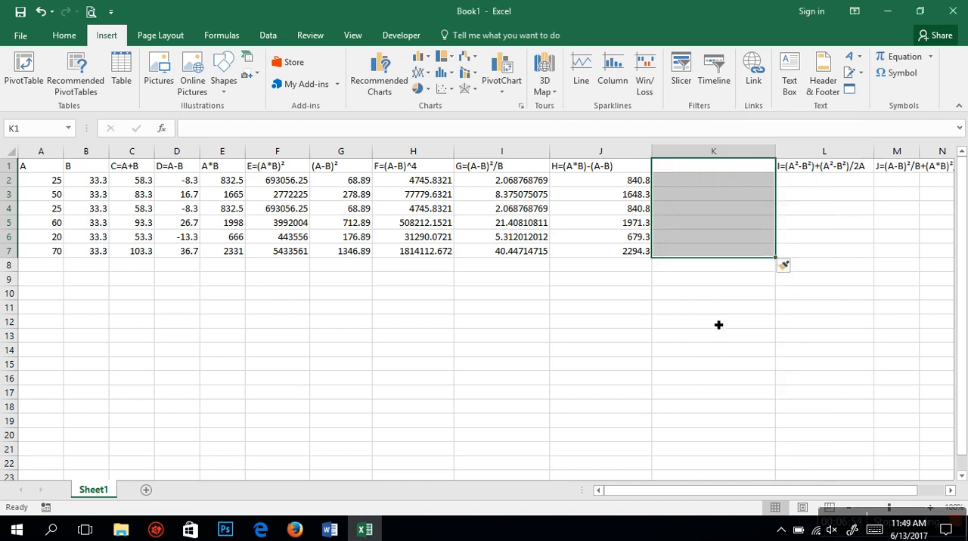
Step: Enter the header A² in K1, using the Superscript Two symbol for the exponent
click(689, 172)
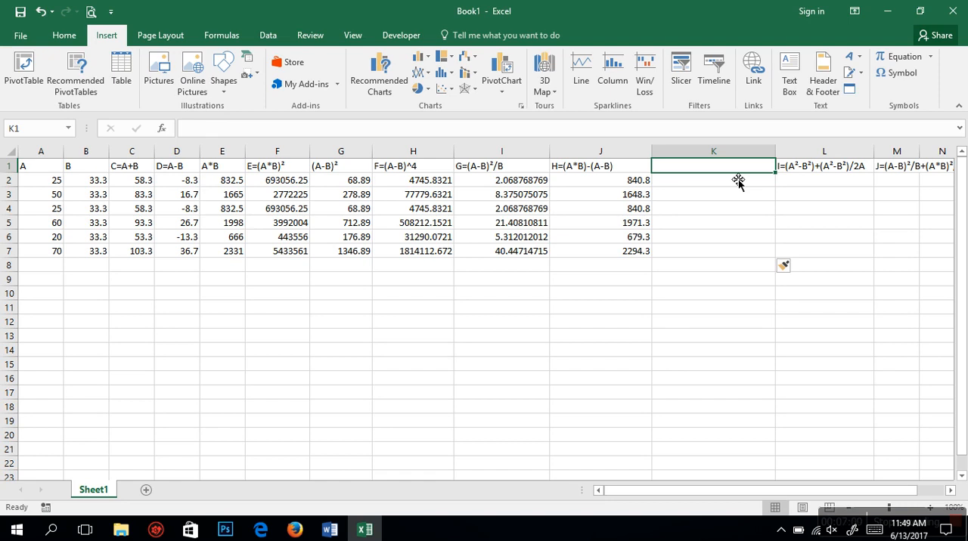
text(A)
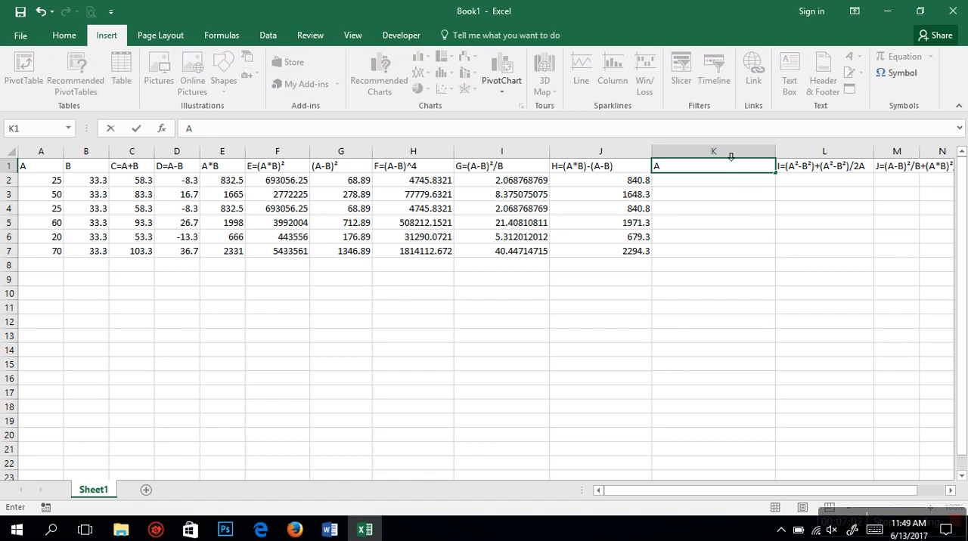
click(896, 73)
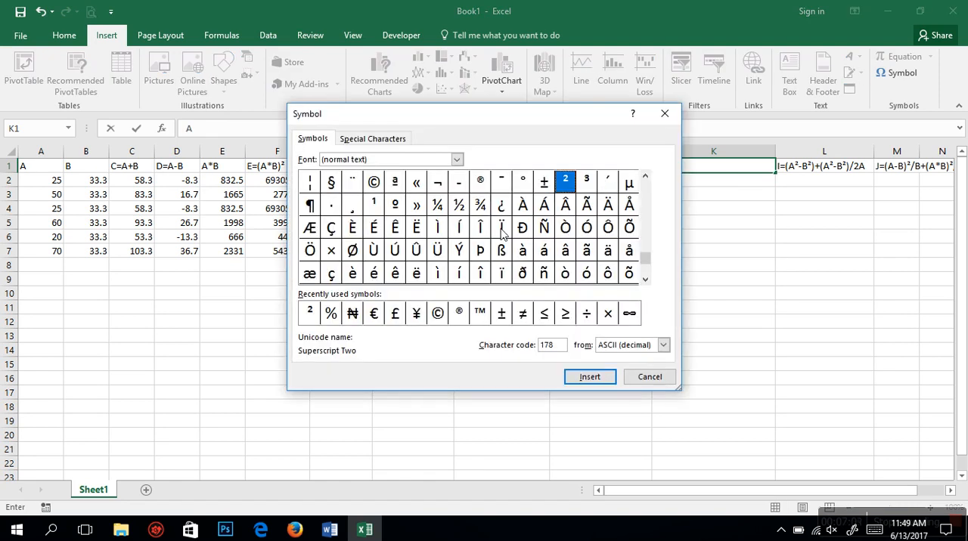
click(573, 377)
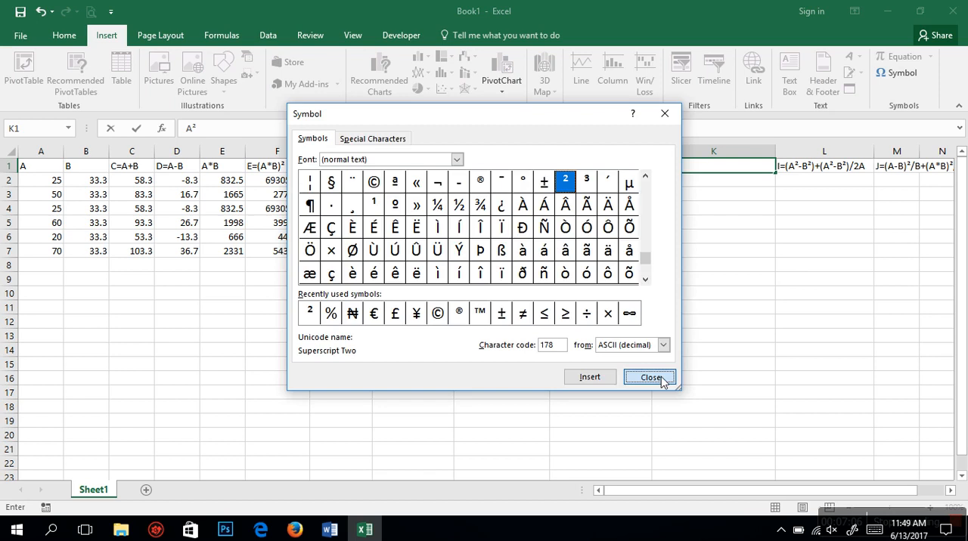
click(662, 380)
Step: Calculate A² for the first data row by entering =A2*A2 in K2
click(688, 184)
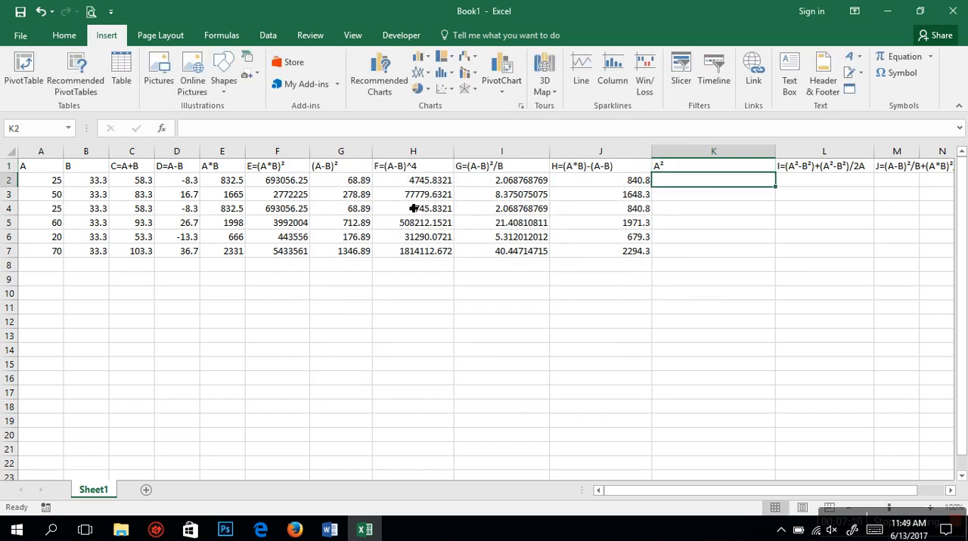
text(=)
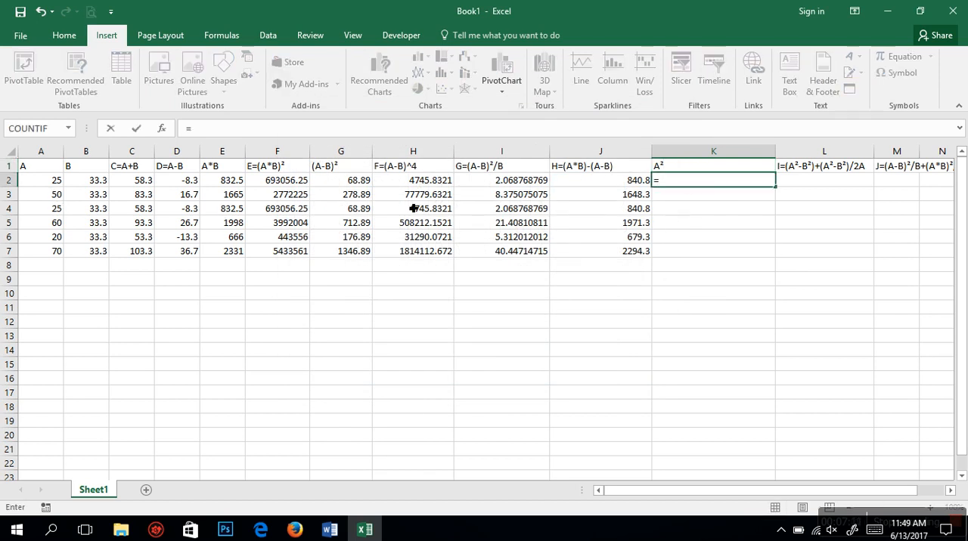
click(61, 182)
text(*)
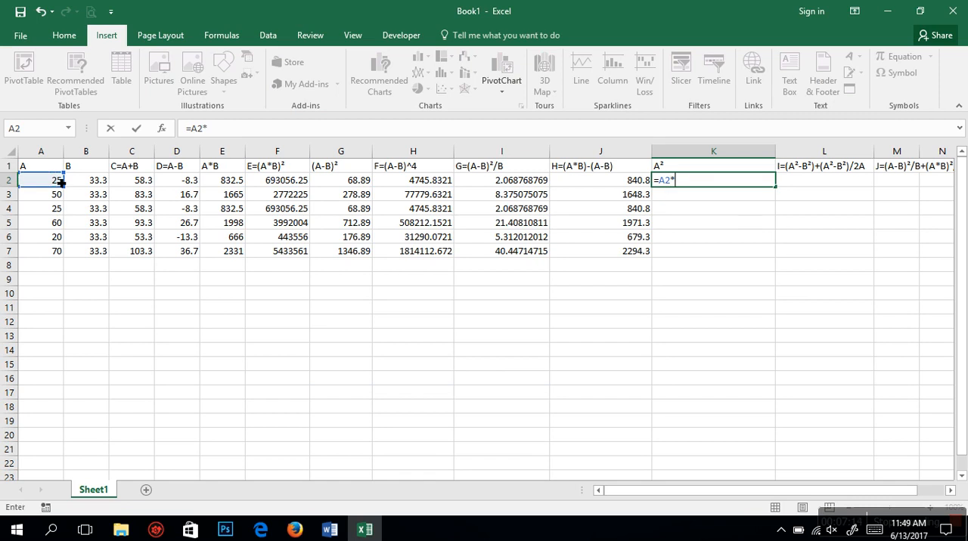
click(61, 183)
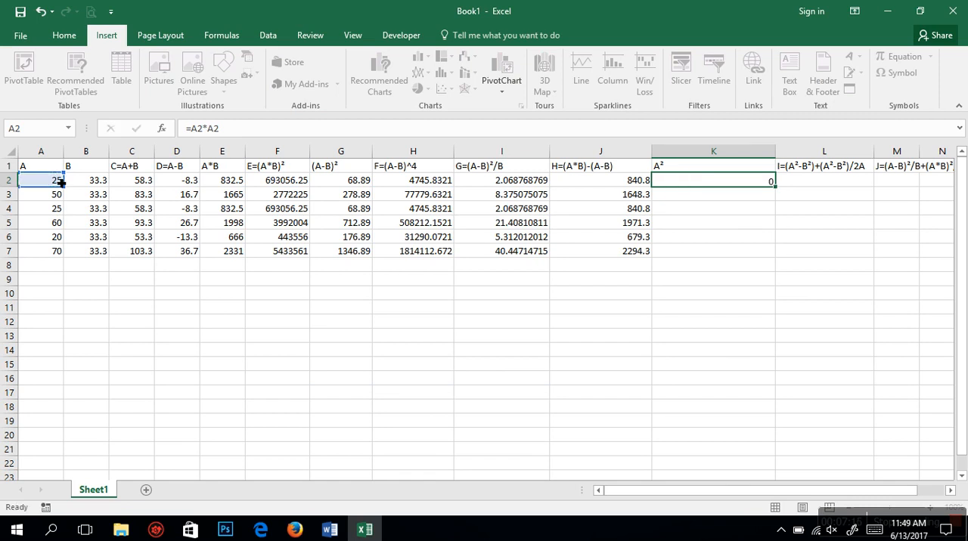
key(Return)
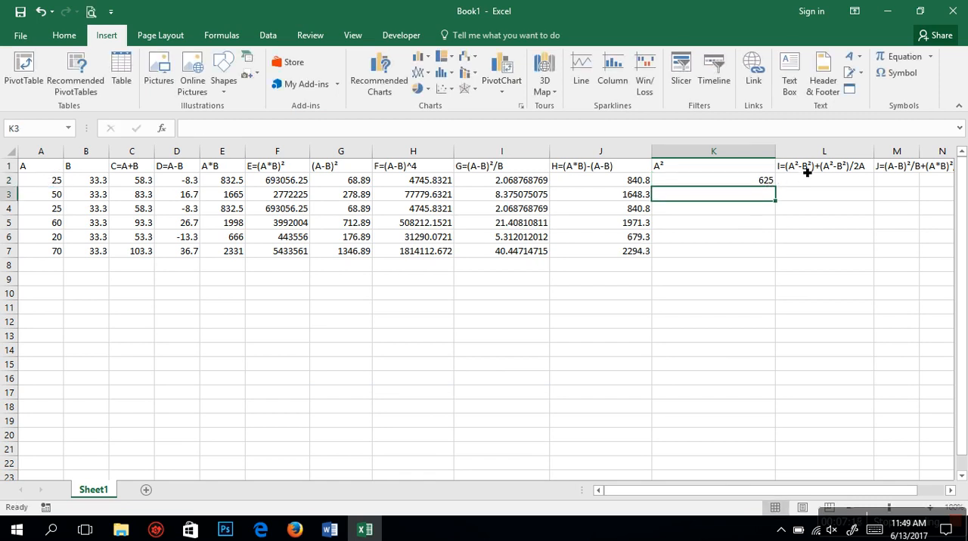
Step: Insert blank cells at L1:L7, shifting the existing cells right, and select the empty header cell L1
click(822, 155)
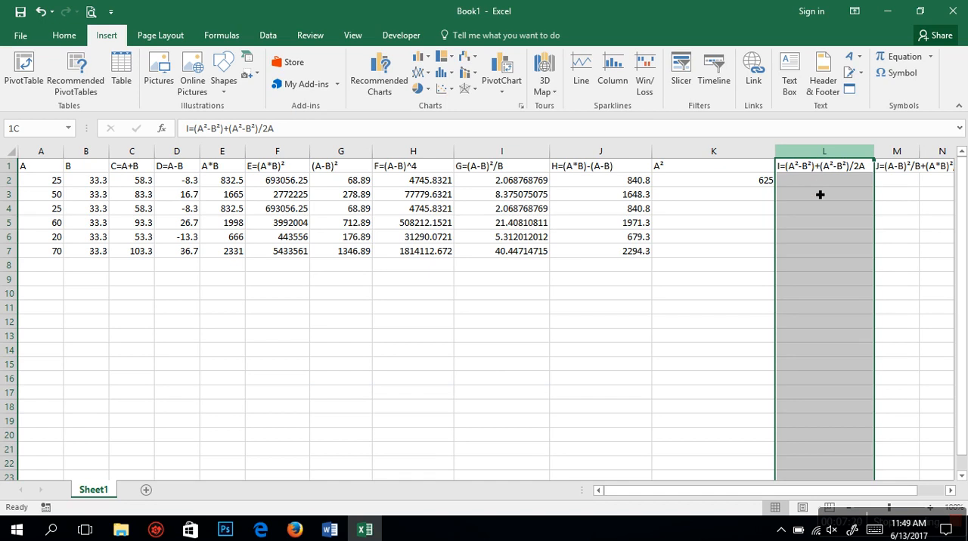
click(820, 197)
click(820, 154)
click(820, 202)
drag(823, 253, 816, 157)
right_click(806, 168)
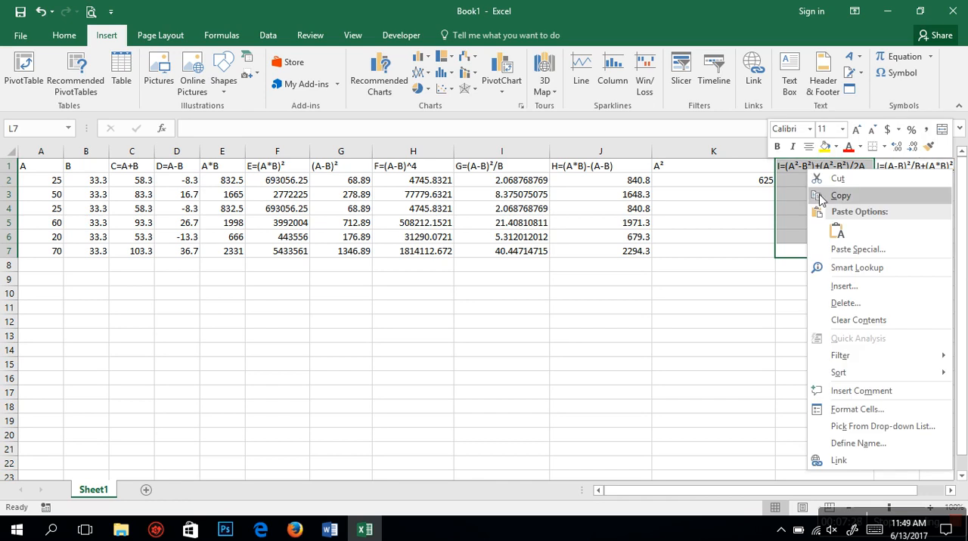
click(840, 287)
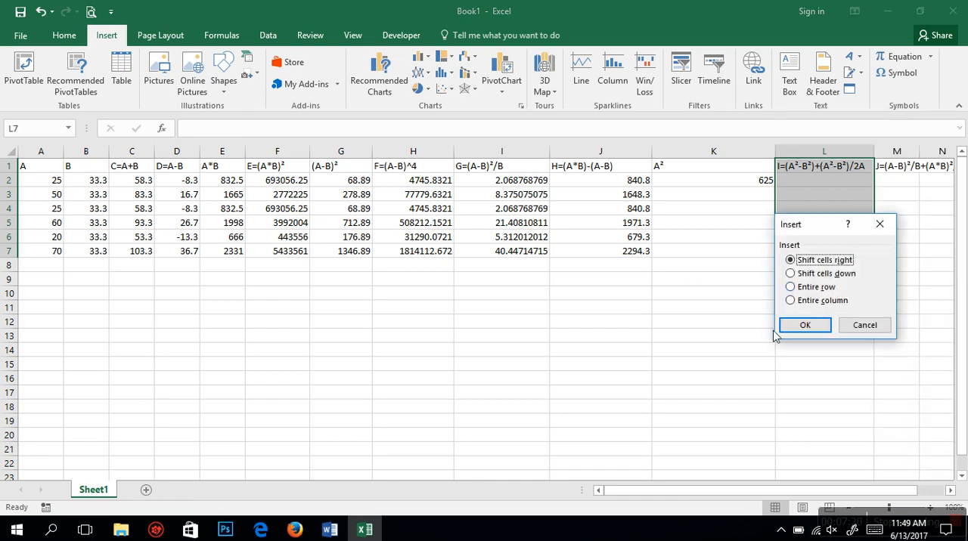
click(804, 325)
click(799, 172)
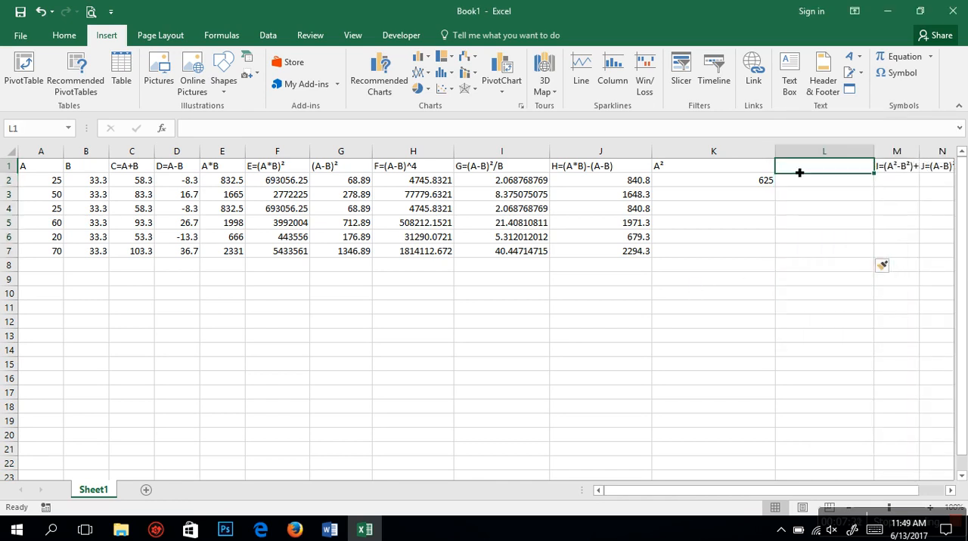
Step: Enter the header B² in L1, using the Superscript Two symbol for the exponent
text(B)
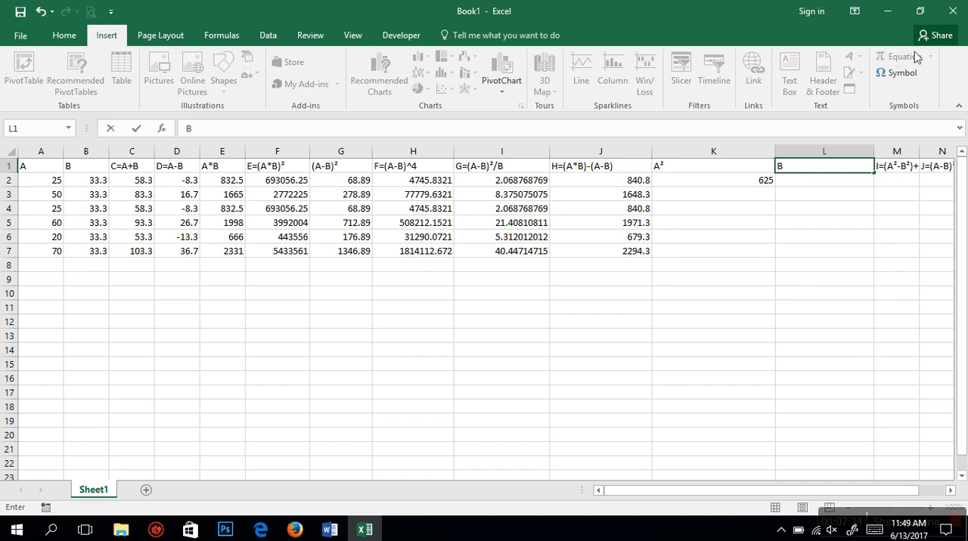
click(900, 72)
click(586, 377)
click(650, 376)
Step: Calculate B² for the first data row by entering =B2*B2 in L2
click(811, 185)
text(=)
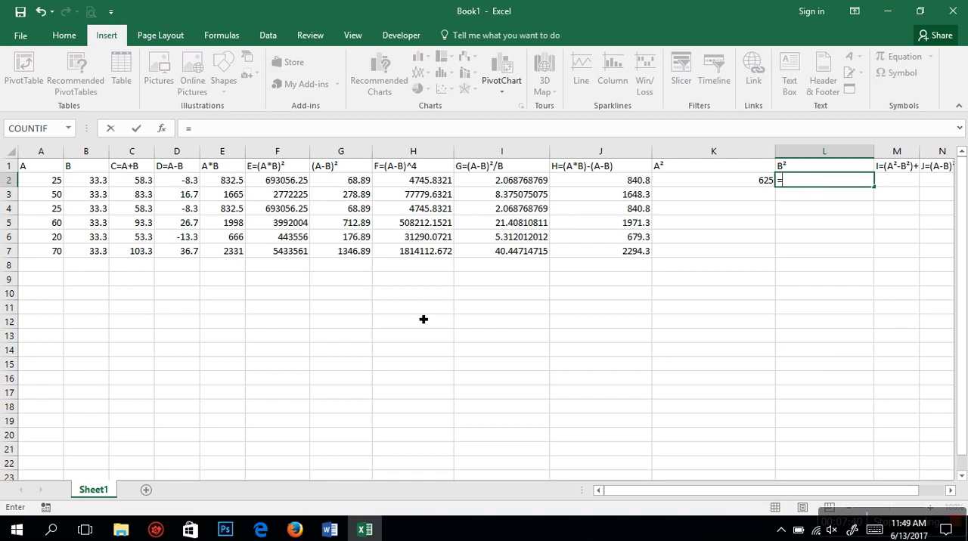
click(74, 183)
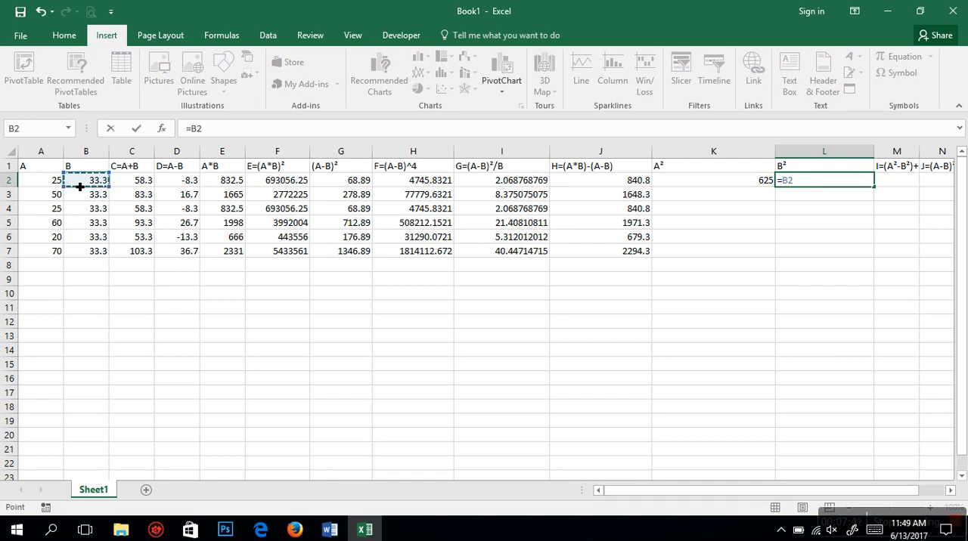
text(*)
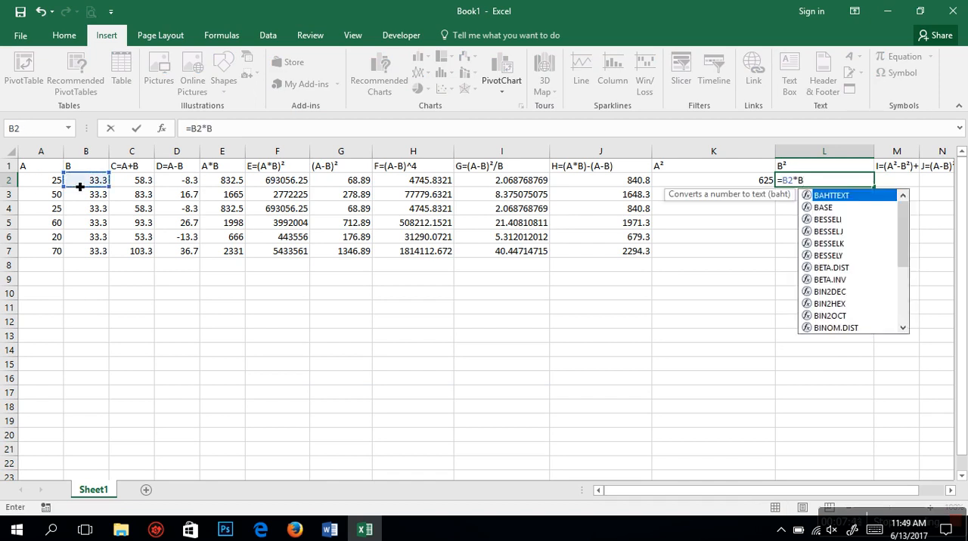
key(BackSpace)
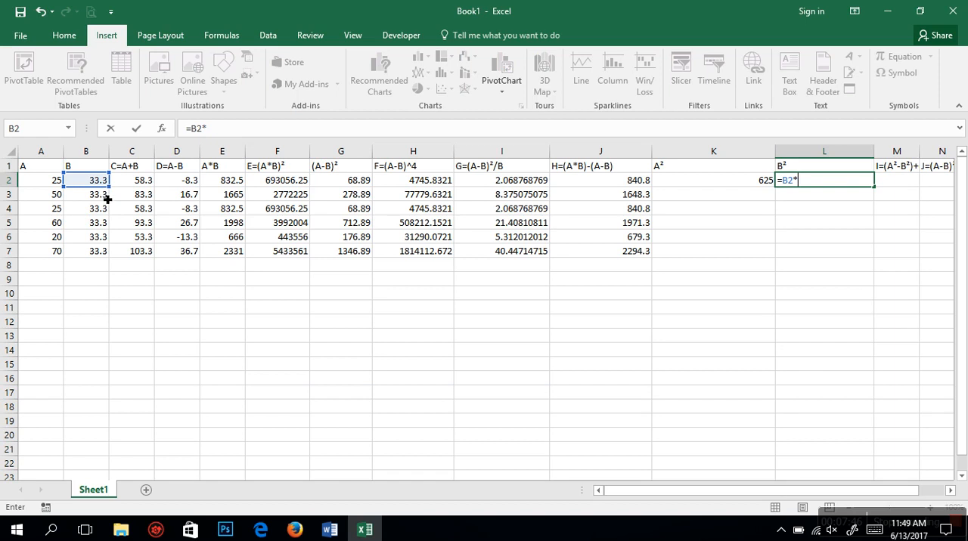
click(97, 187)
key(Return)
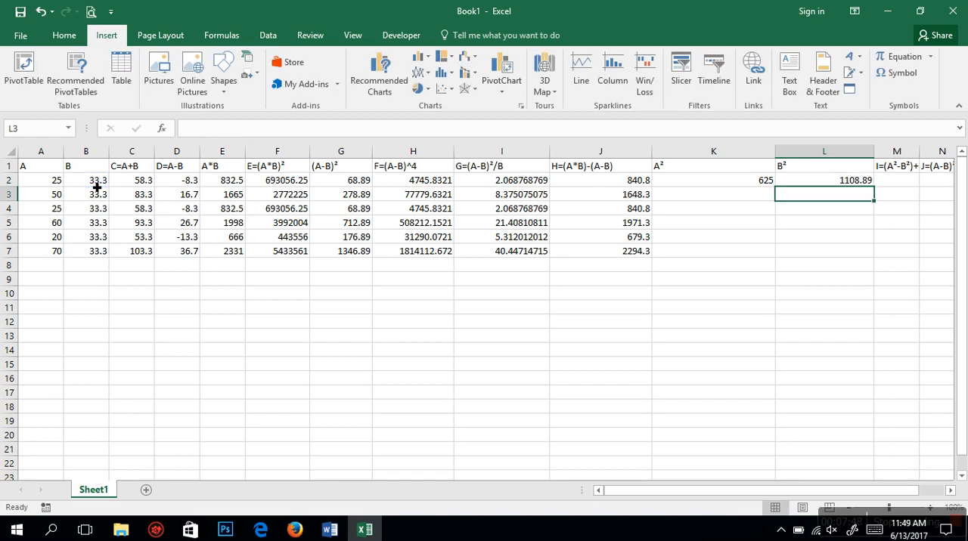
Step: Narrow the A² and B² helper columns K and L, and widen column M to fit its full header
drag(775, 157, 686, 157)
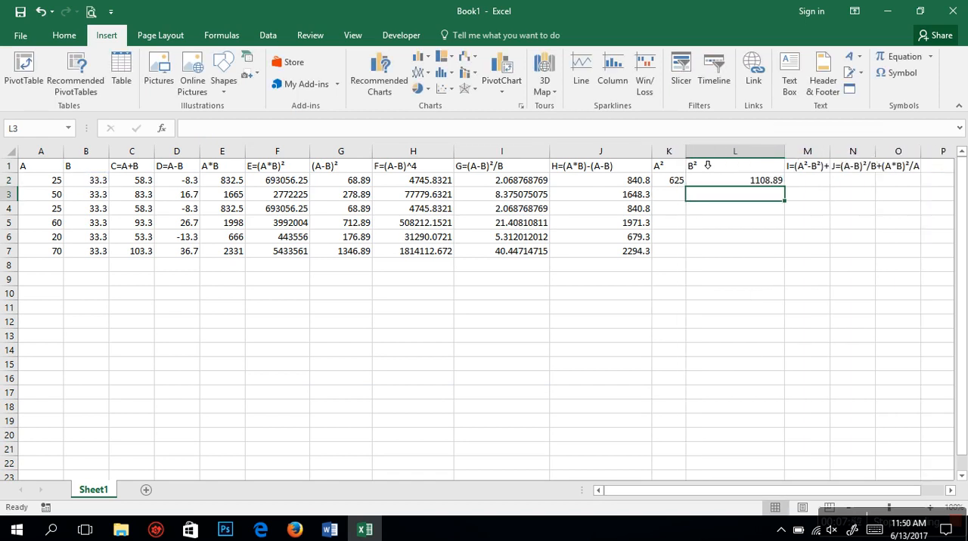
drag(785, 157, 750, 161)
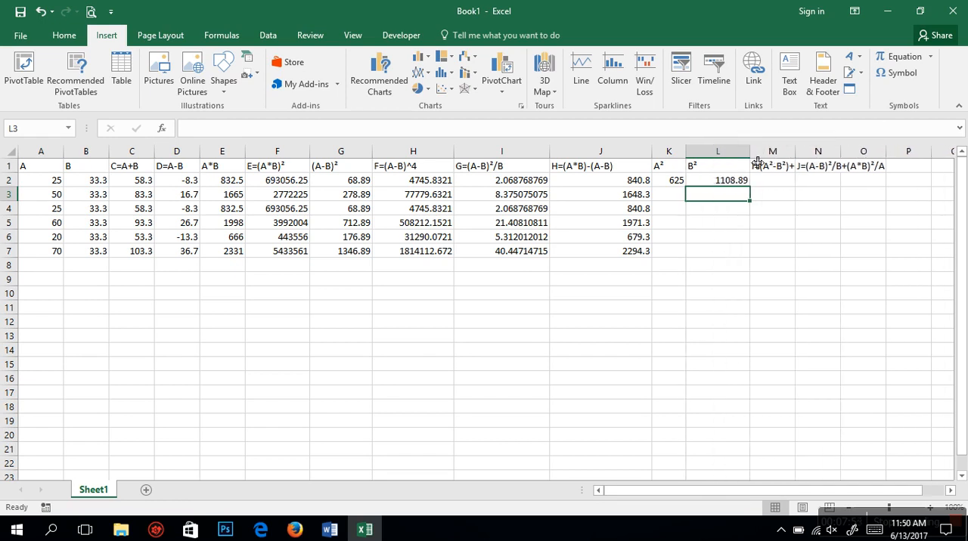
click(714, 184)
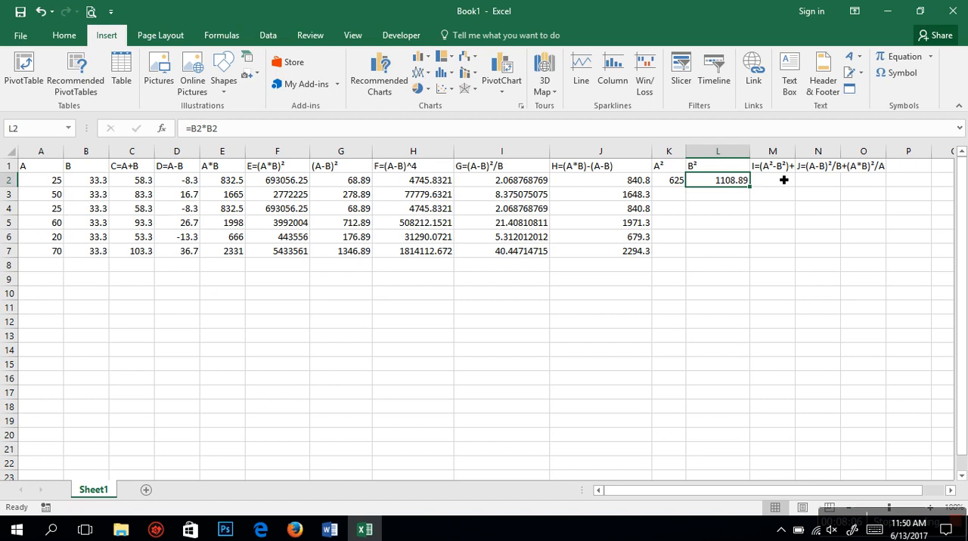
drag(795, 152, 886, 156)
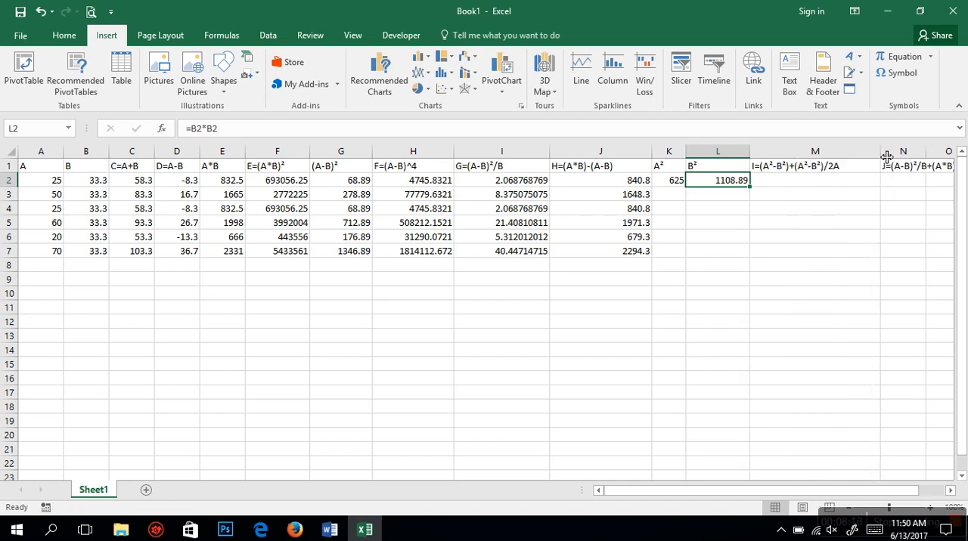
Step: Calculate expression I for the first data row by entering =(K2-L2)+(K2-L2)/2*(A2) in M2
click(817, 184)
text(=)
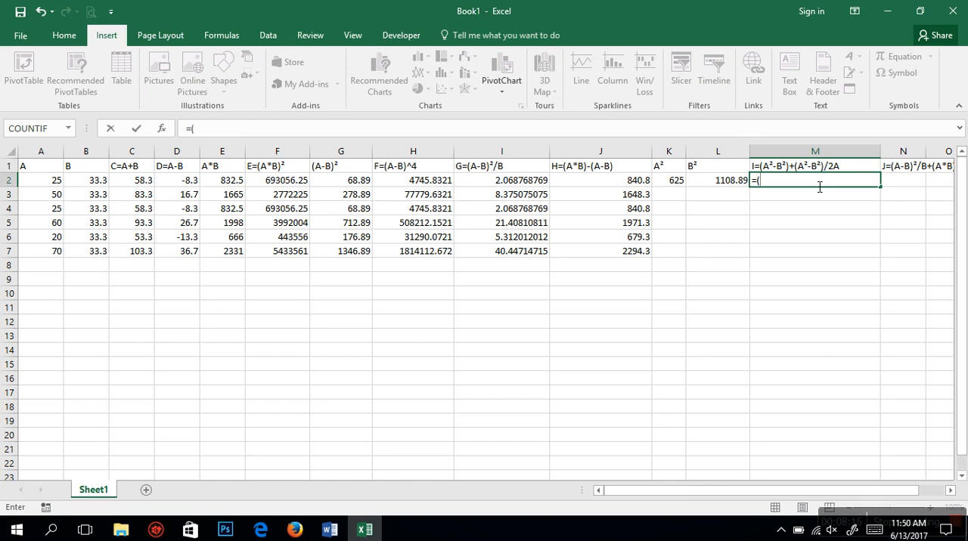
text(()
click(684, 181)
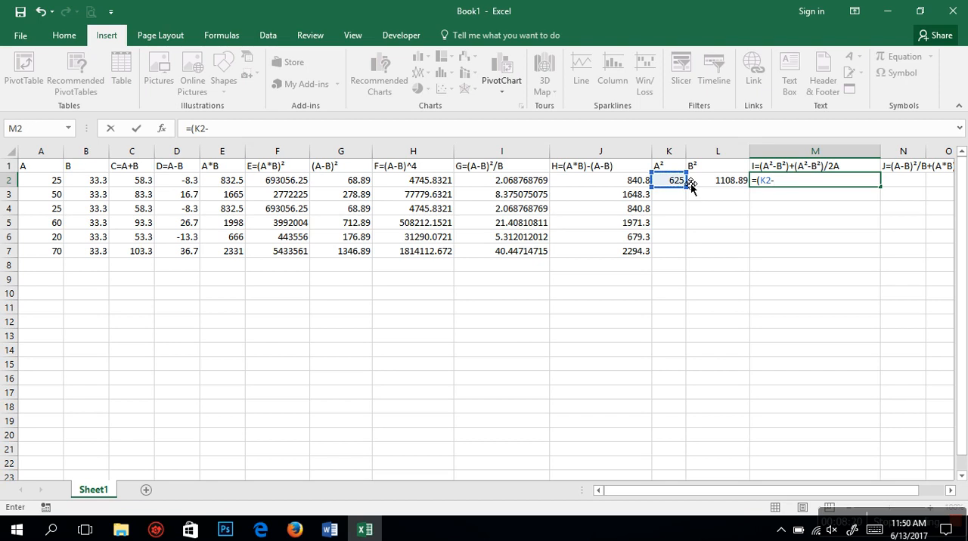
text(-)
click(738, 184)
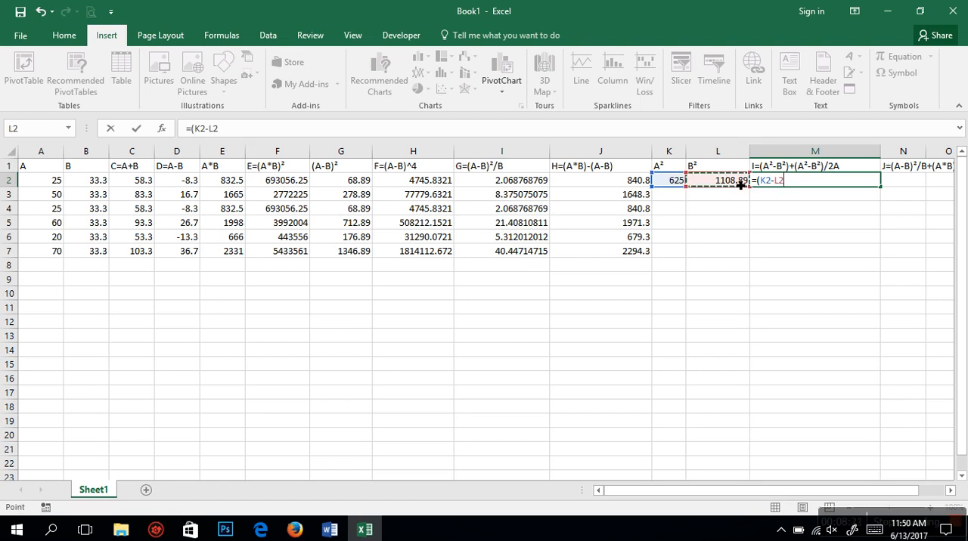
text()+()
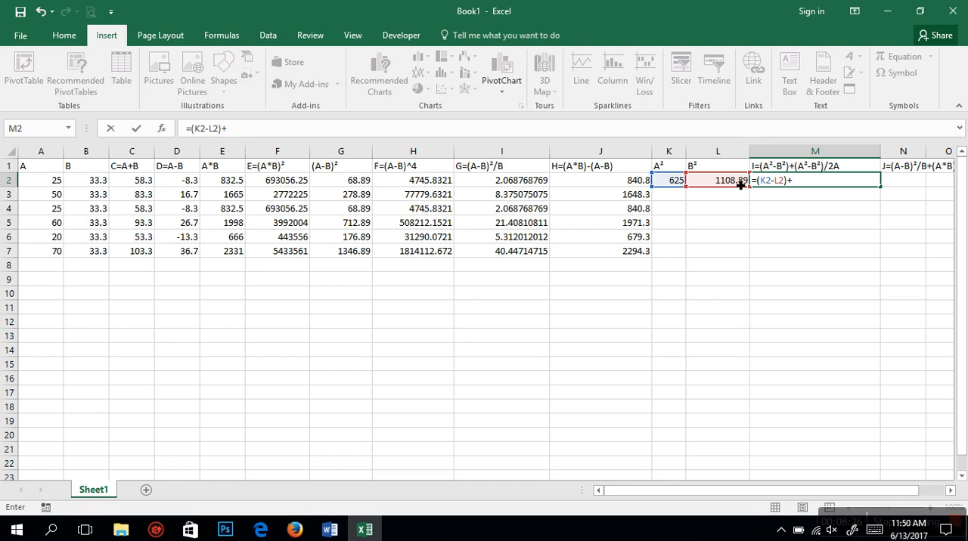
click(679, 182)
text(-)
click(712, 183)
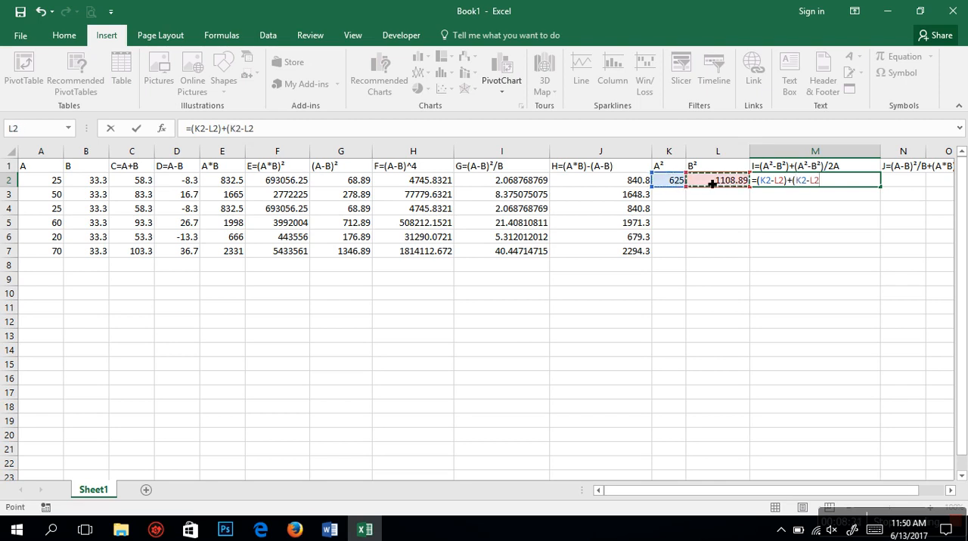
text()/2*()
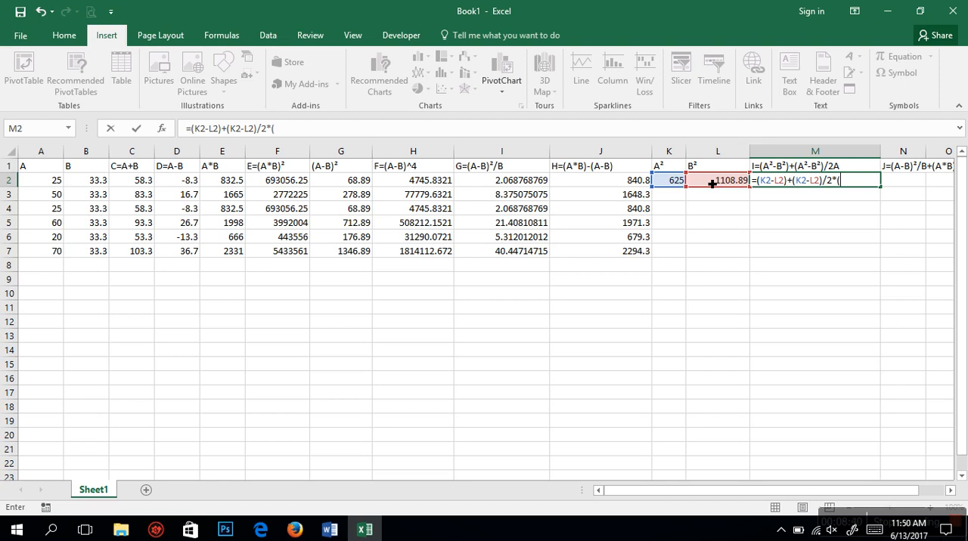
click(34, 182)
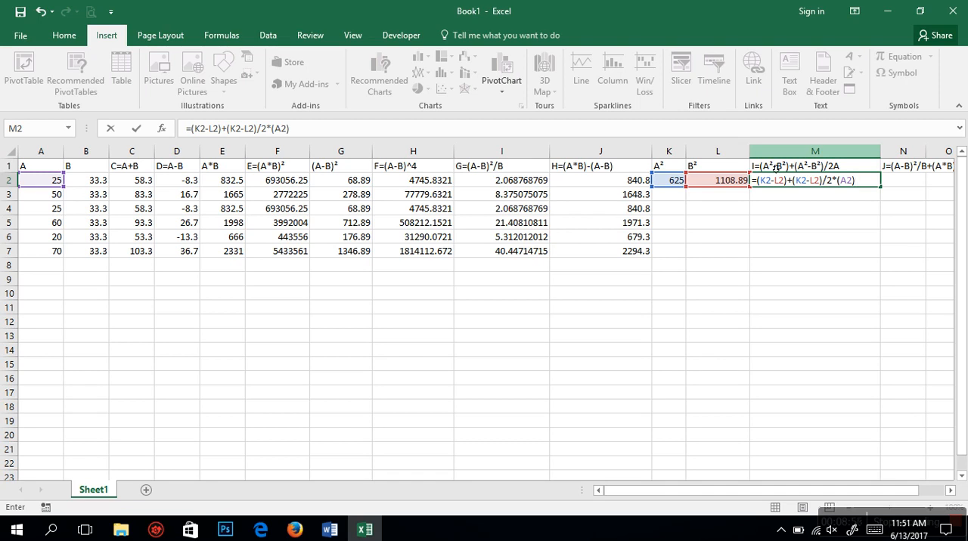
key(ctrl+Return)
Step: Try to fill the expression I formula from M2 down to M7, and clear the copies in M3:M7
double_click(886, 192)
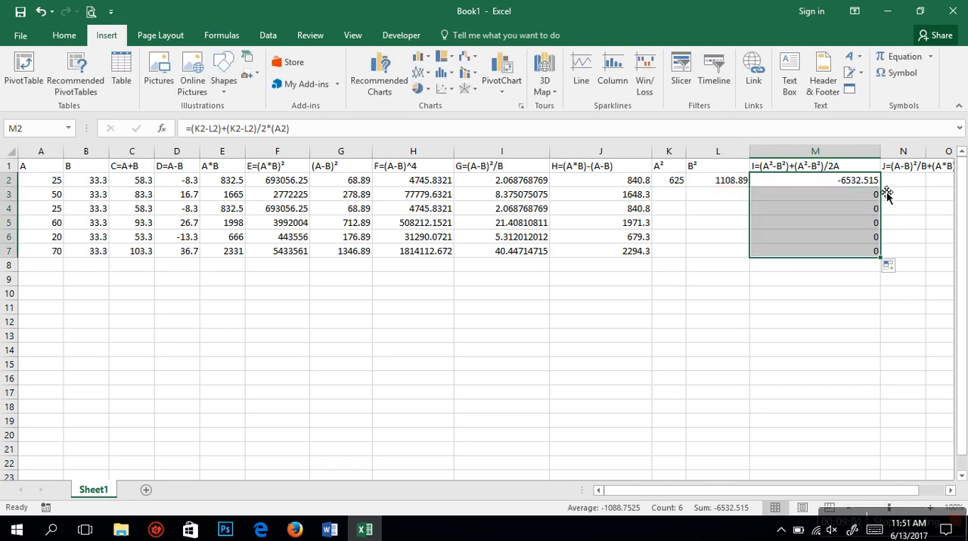
click(874, 182)
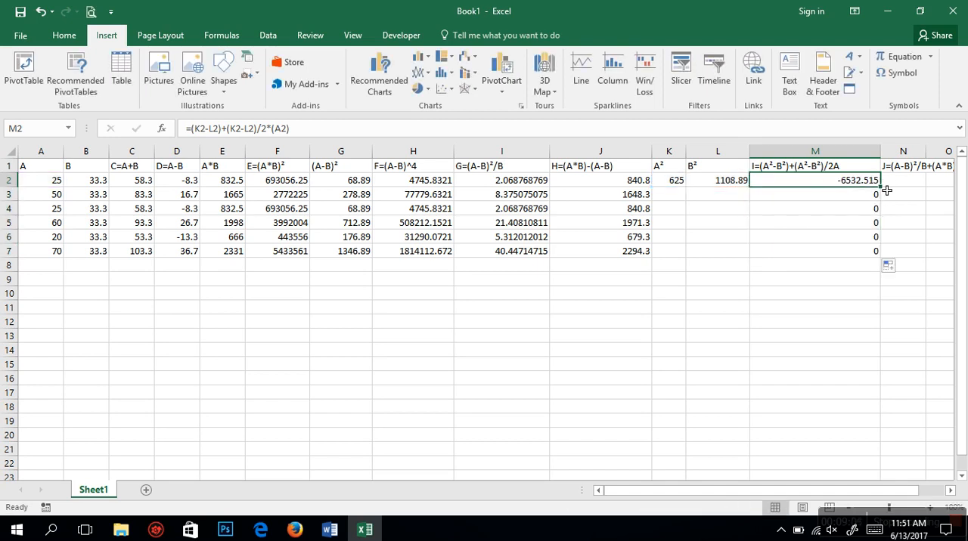
double_click(883, 190)
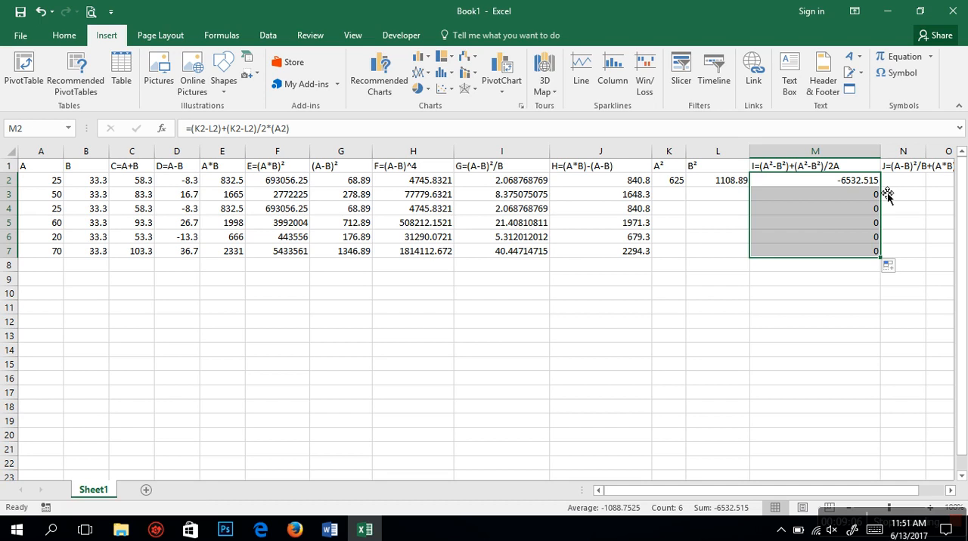
click(875, 262)
drag(875, 253, 869, 199)
key(Delete)
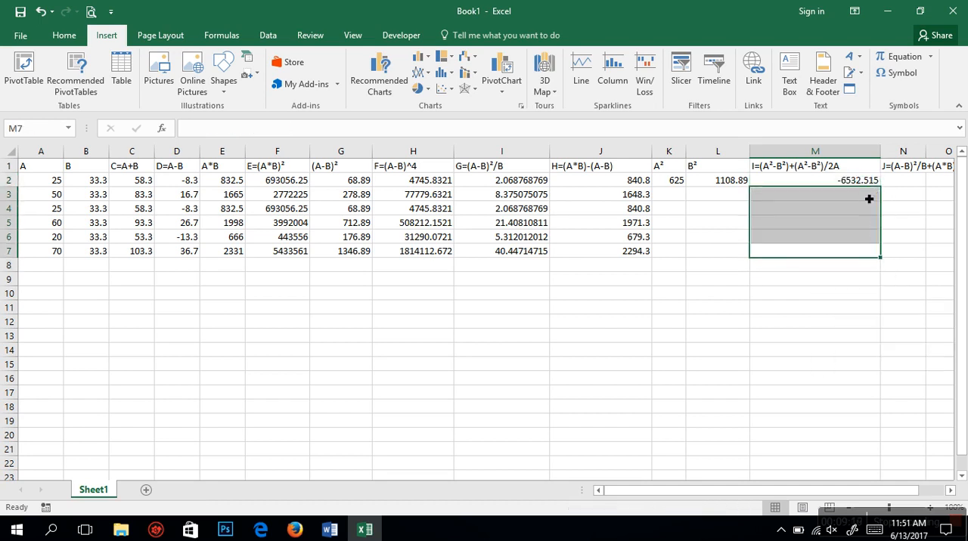
Step: Recheck the formula in M2, try filling it down once more, and clear the cells below it through M8
double_click(868, 186)
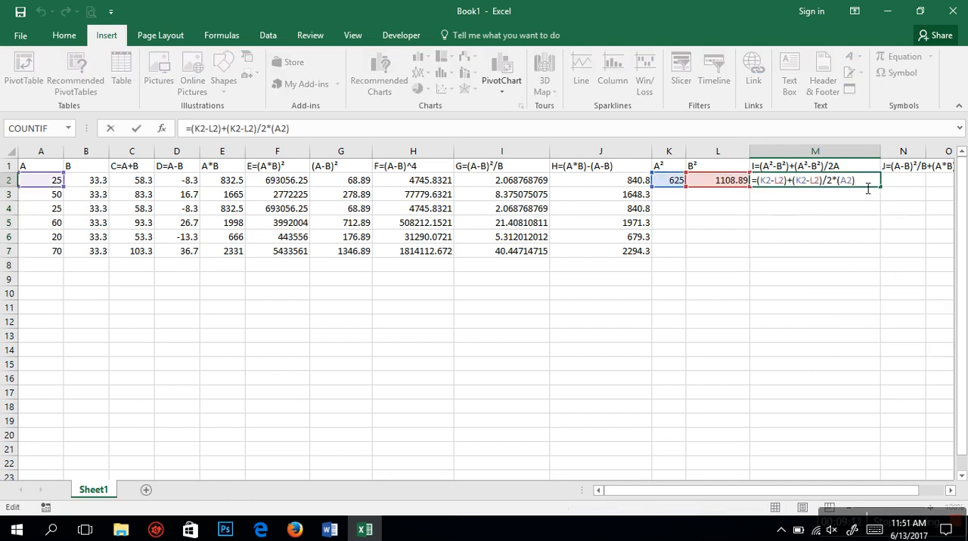
key(Return)
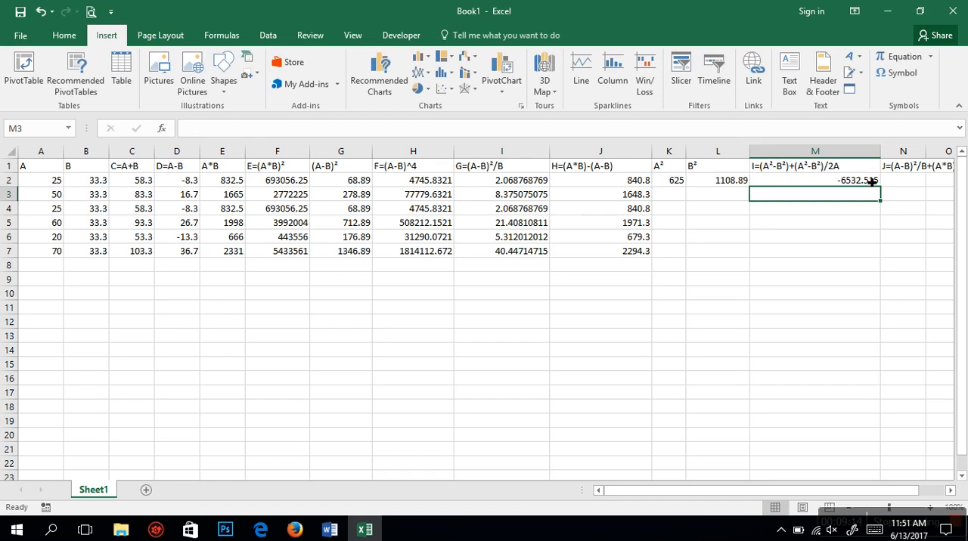
click(866, 184)
double_click(881, 187)
click(879, 190)
drag(880, 265, 857, 199)
key(Delete)
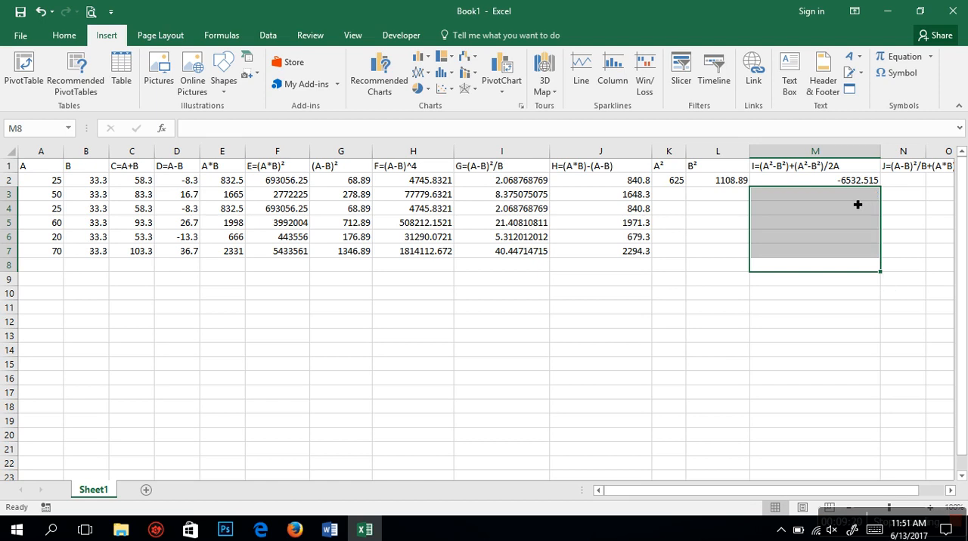
Step: Fill the A², B² and expression I formulas in K2, L2 and M2 down to row 7
click(685, 180)
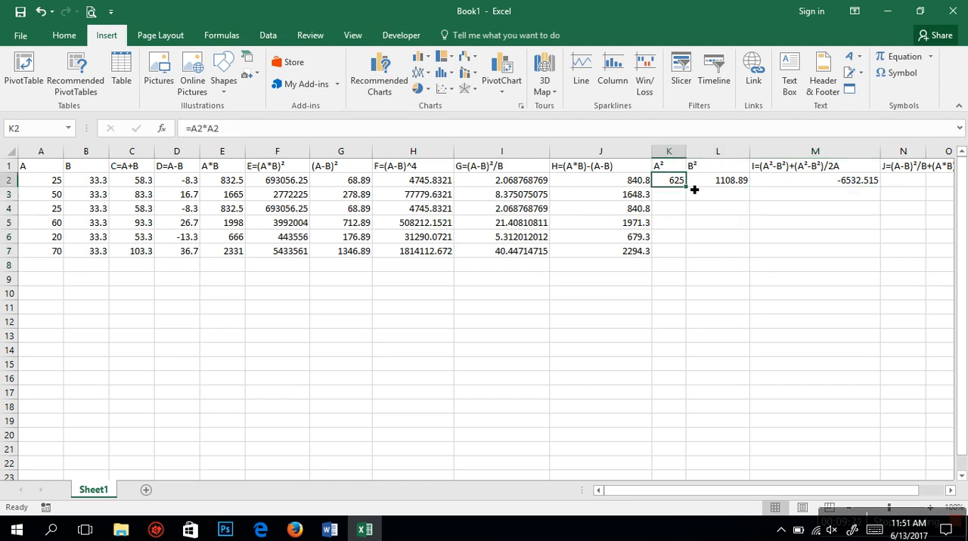
double_click(686, 187)
click(716, 187)
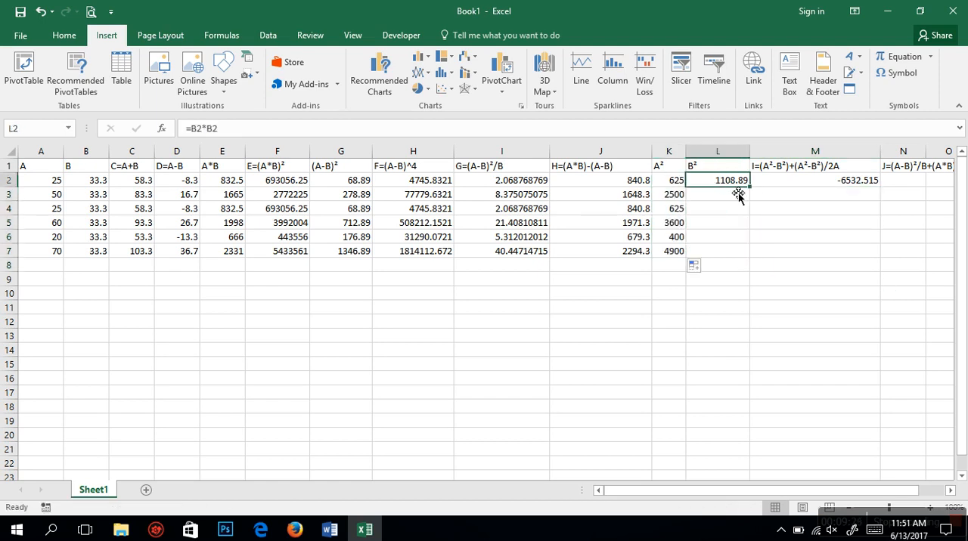
double_click(750, 187)
click(859, 178)
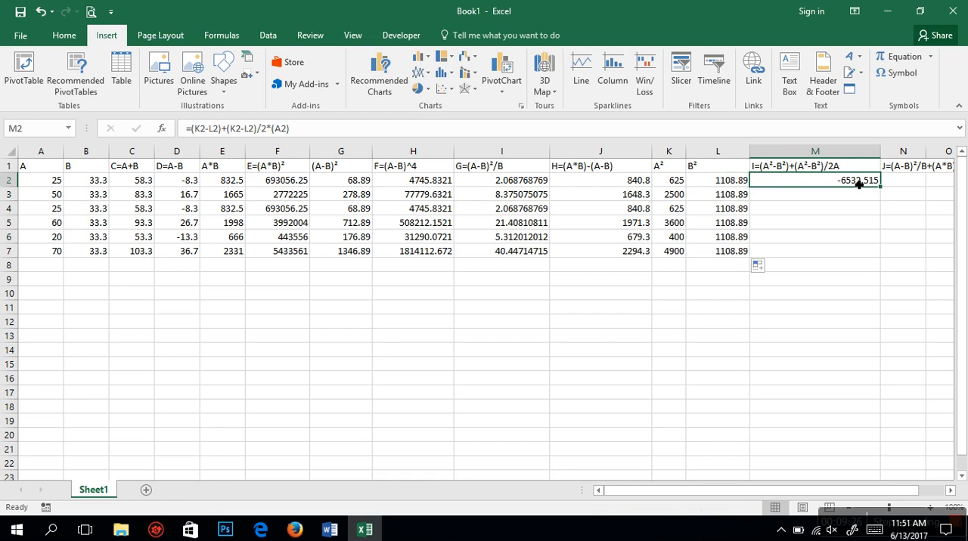
double_click(884, 192)
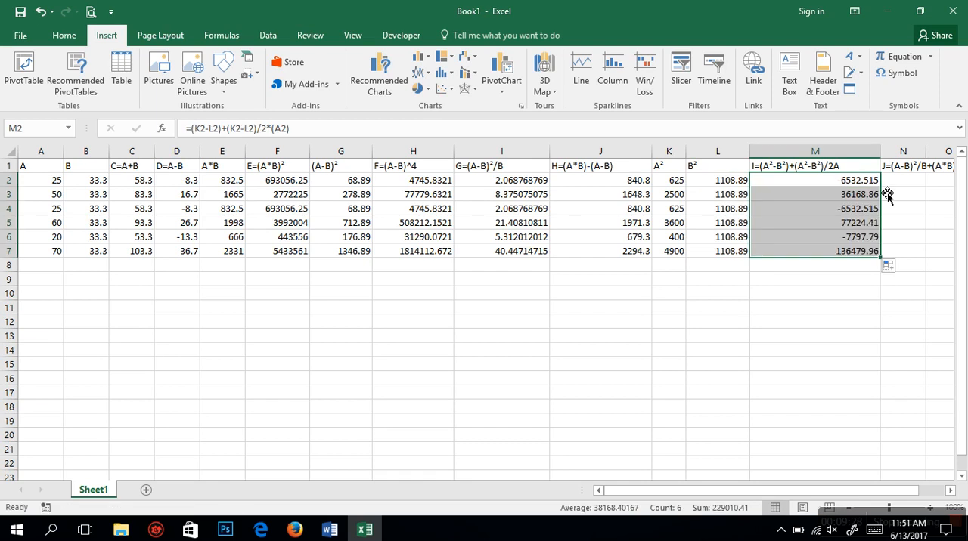
Step: Select N2 and widen column N to fit the full expression J header
click(903, 186)
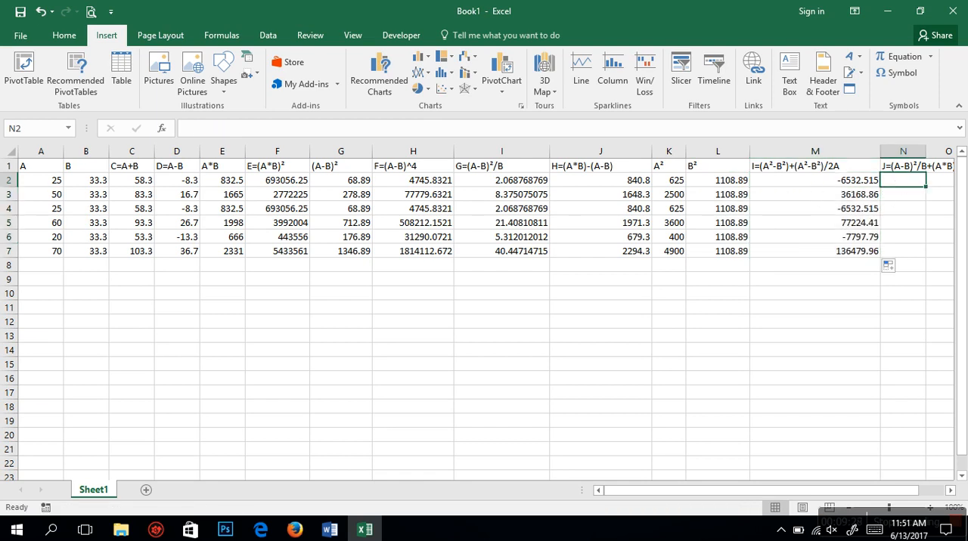
click(950, 490)
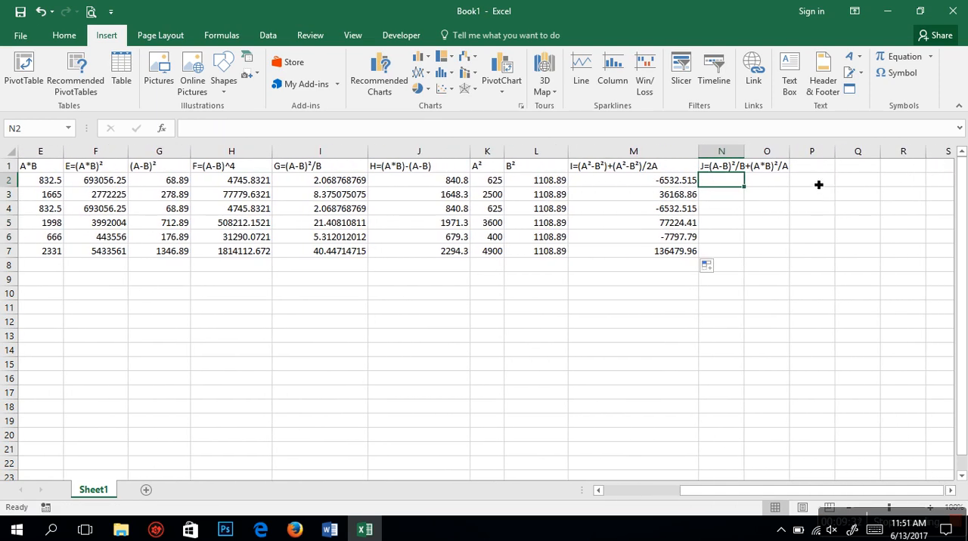
drag(752, 153, 823, 175)
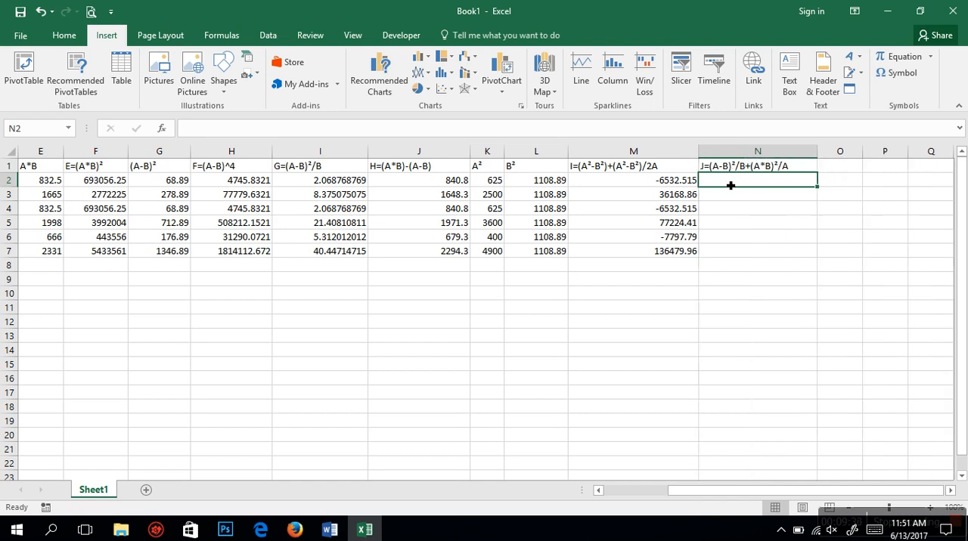
Step: Start the expression J formula in N2 by dividing (A-B)² in G2 by B in B2, as =G2/B2
text(=)
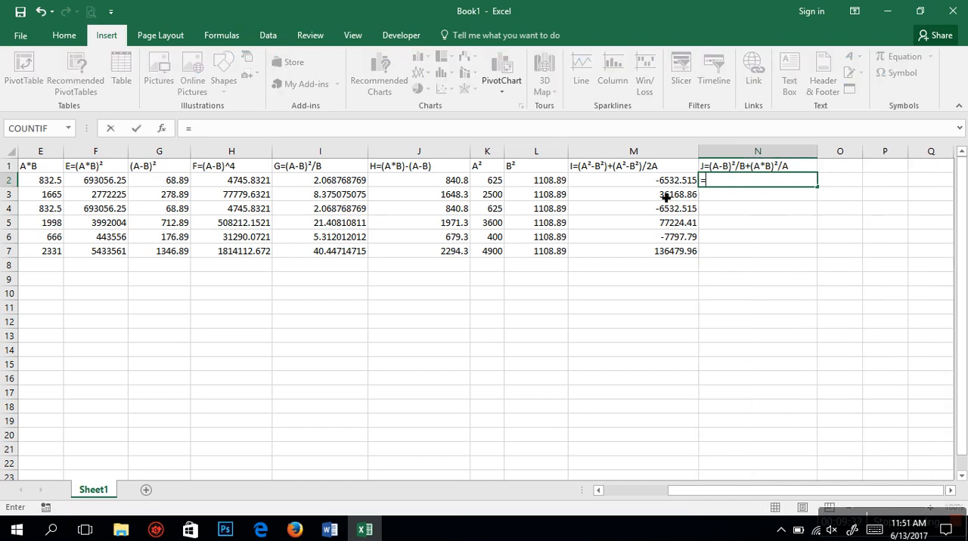
click(156, 186)
text(/)
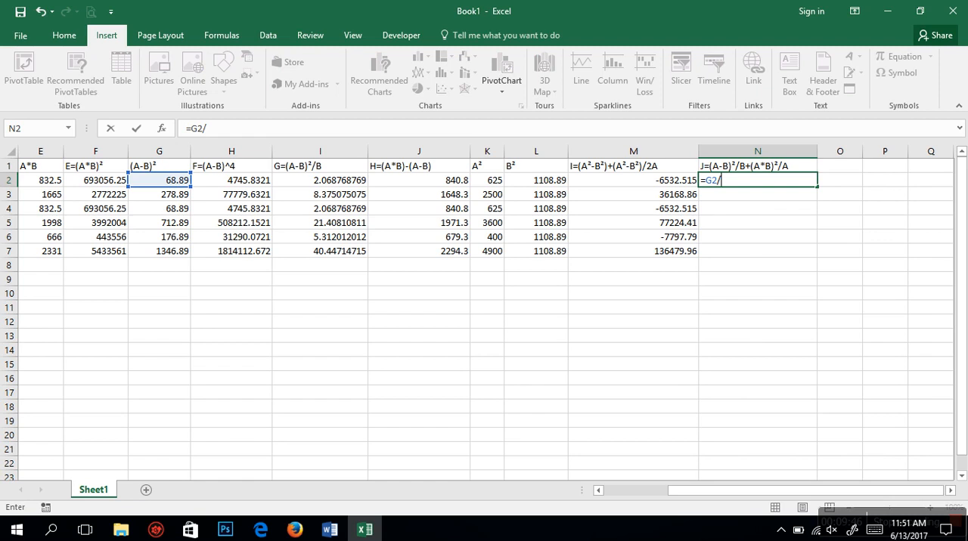
click(601, 489)
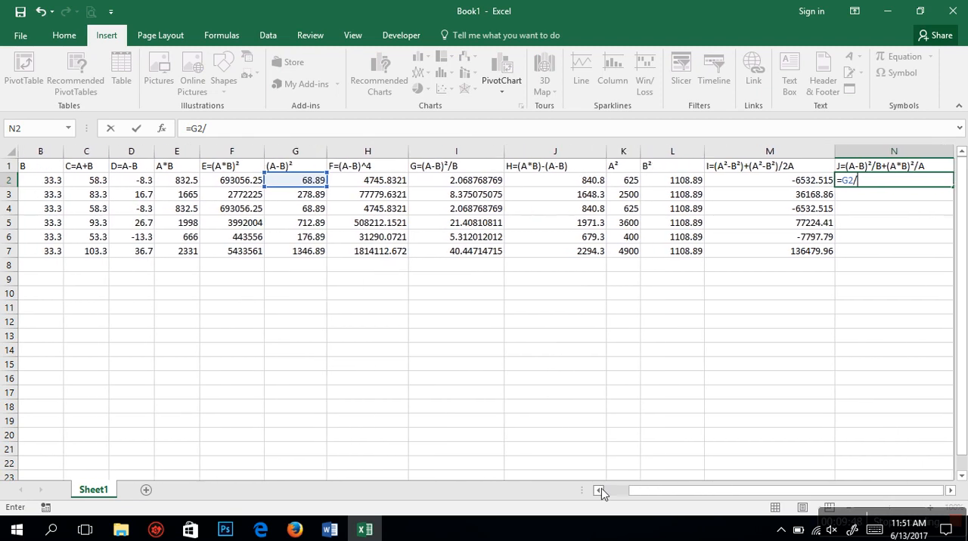
click(601, 489)
click(88, 185)
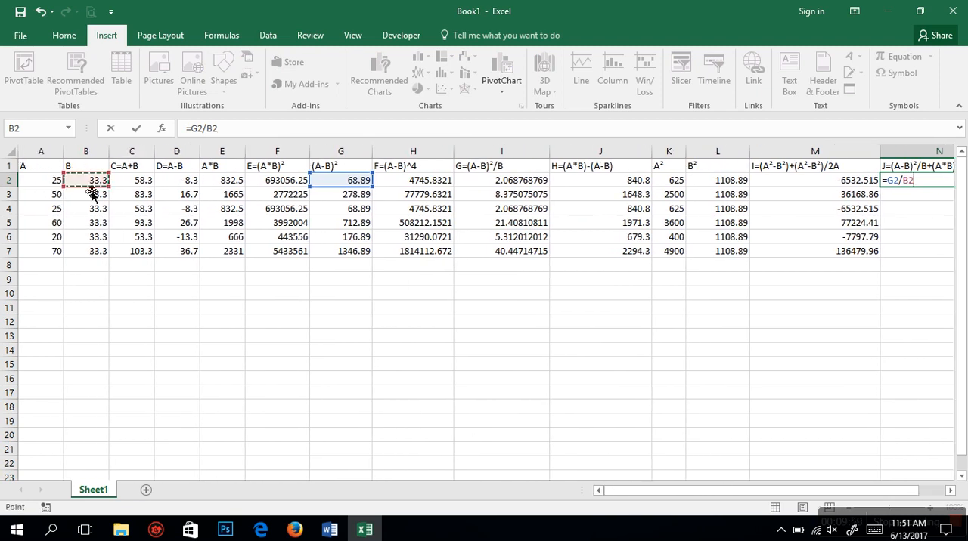
click(951, 490)
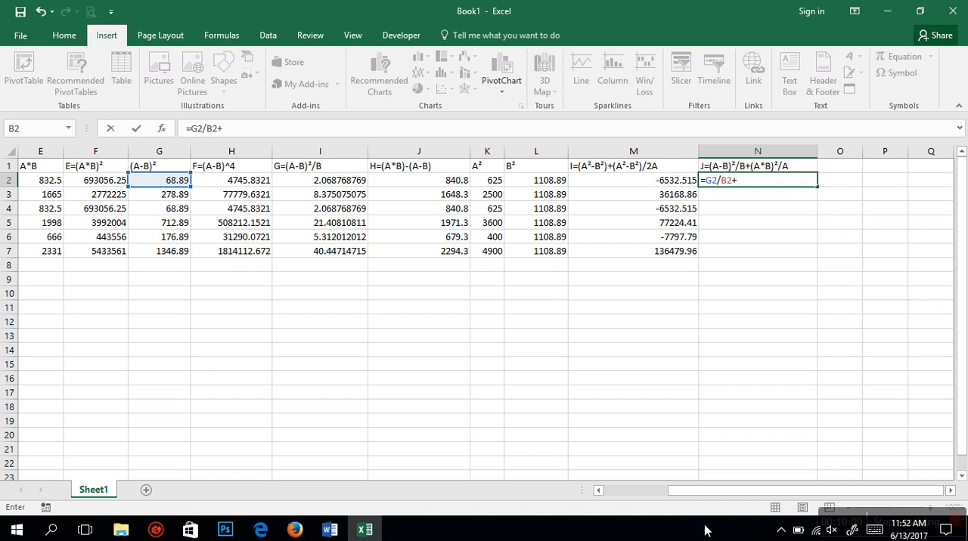
Step: Add (A*B)² divided by A to the N2 formula, completing it as =G2/B2+F2/A2
drag(662, 493, 614, 496)
click(265, 180)
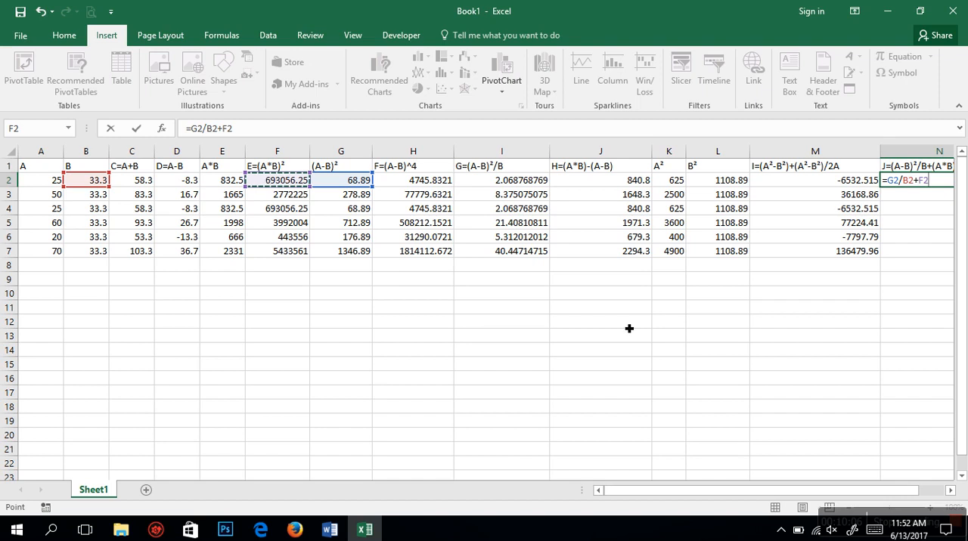
drag(803, 495, 886, 484)
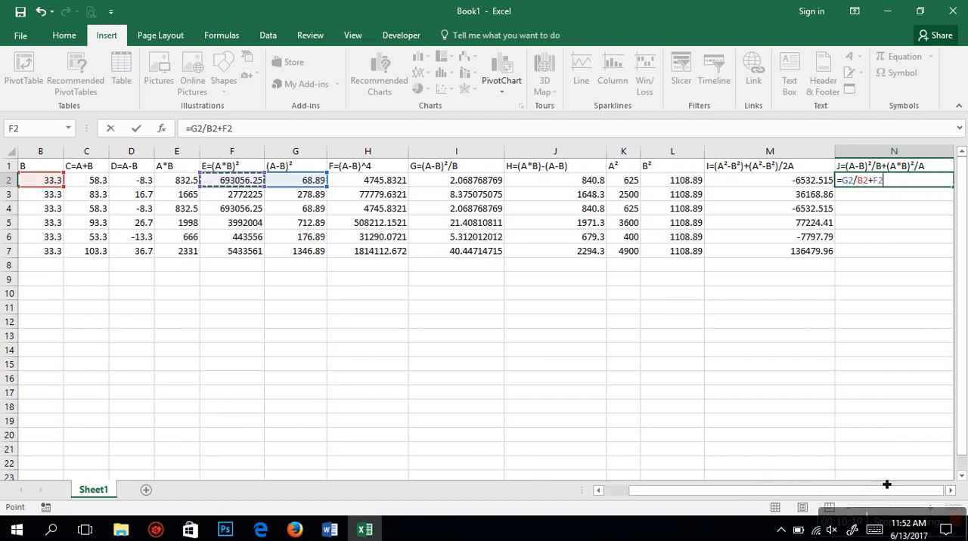
click(951, 491)
click(951, 490)
click(951, 490)
click(951, 491)
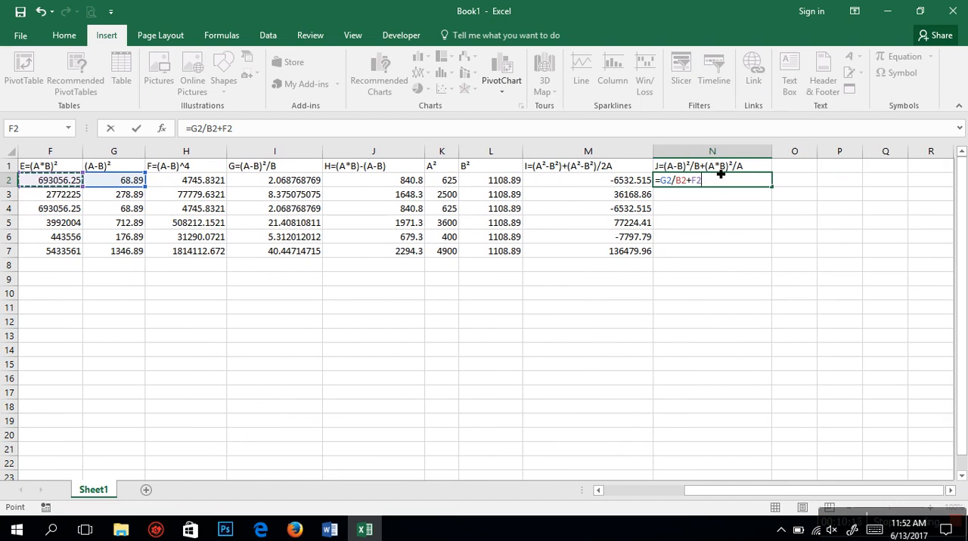
text(/)
drag(710, 491, 584, 496)
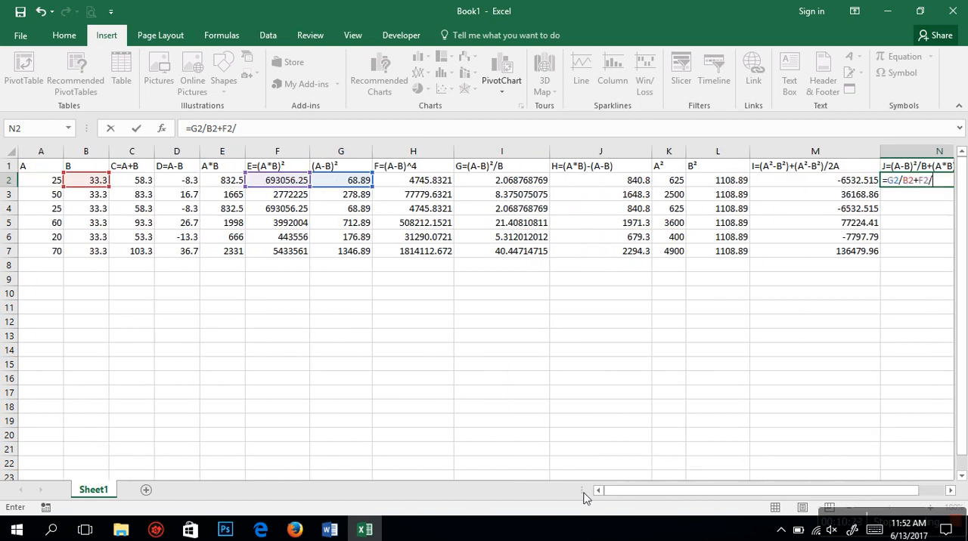
click(50, 183)
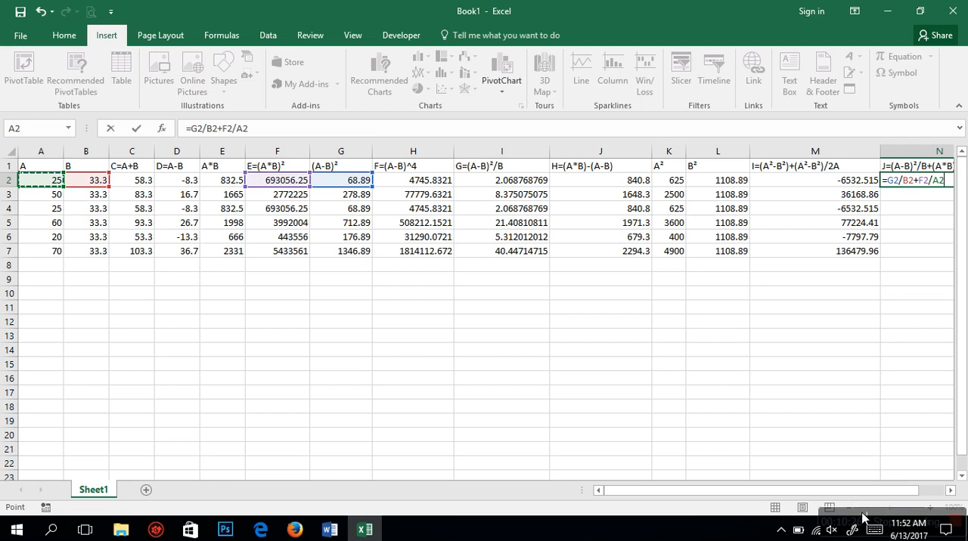
drag(853, 496, 878, 496)
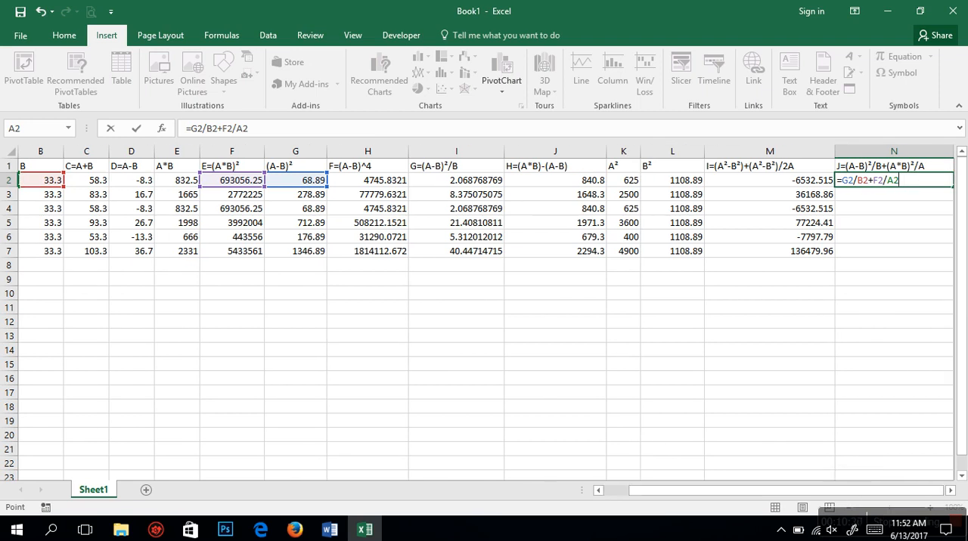
key(Return)
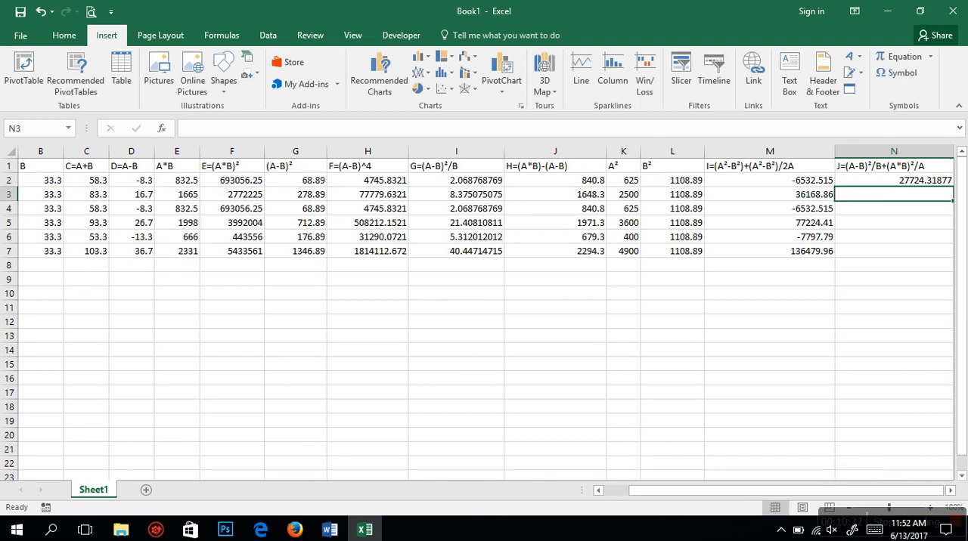
Step: Fill the expression J formula from N2 down to N7
click(945, 490)
click(945, 490)
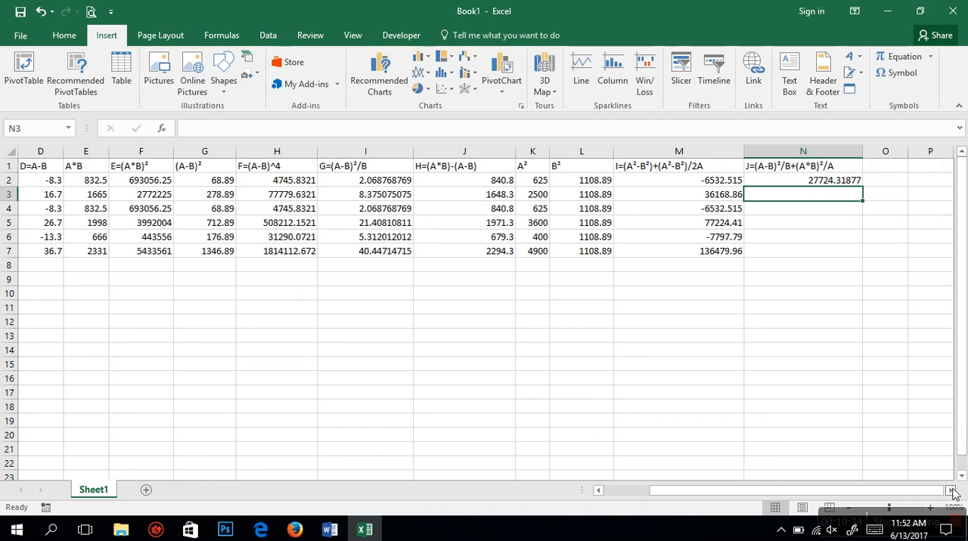
click(814, 182)
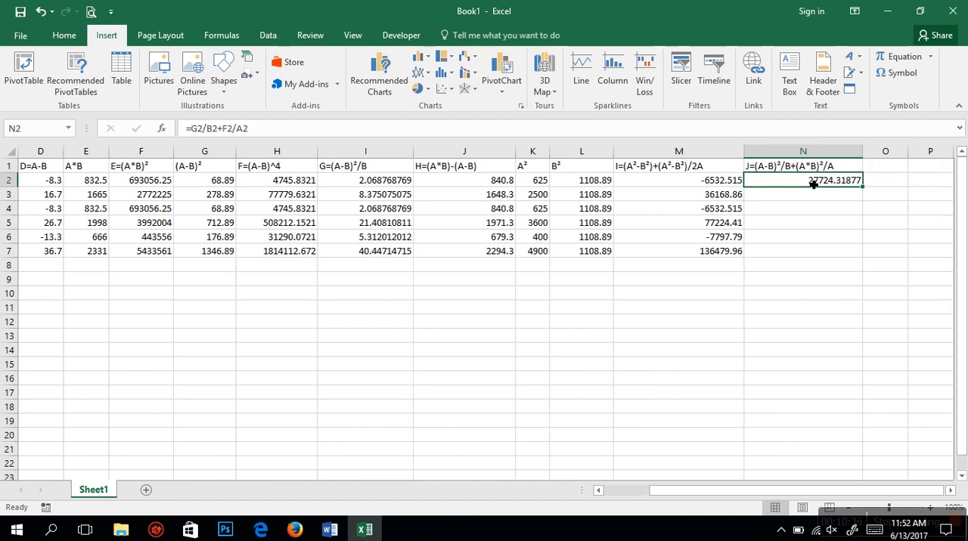
double_click(863, 188)
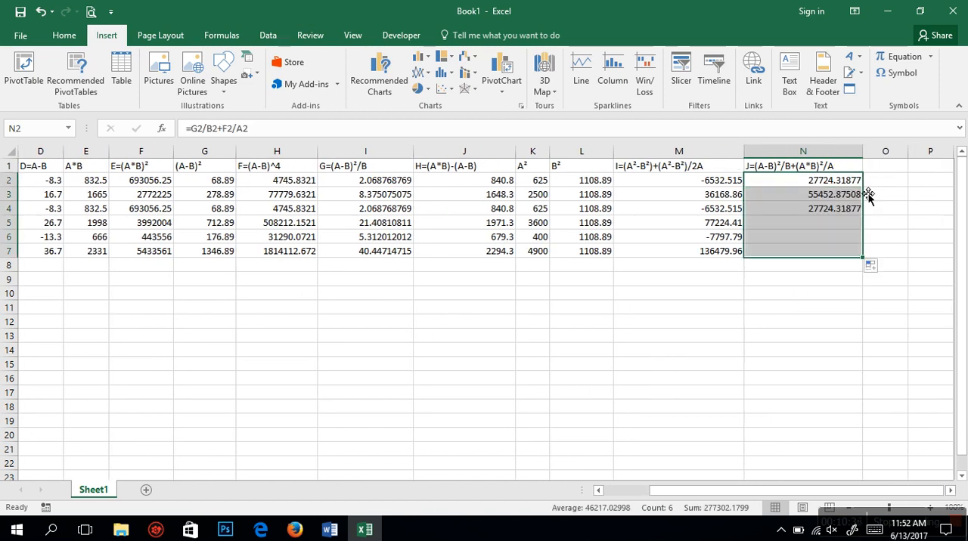
click(840, 321)
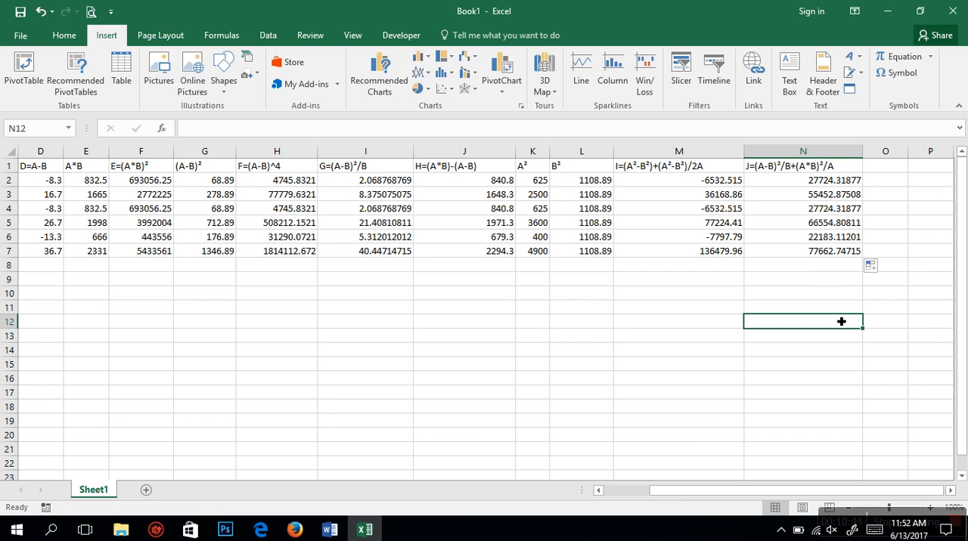
Step: Add the header MAXIMUM in O1 and widen column O to fit it
click(889, 171)
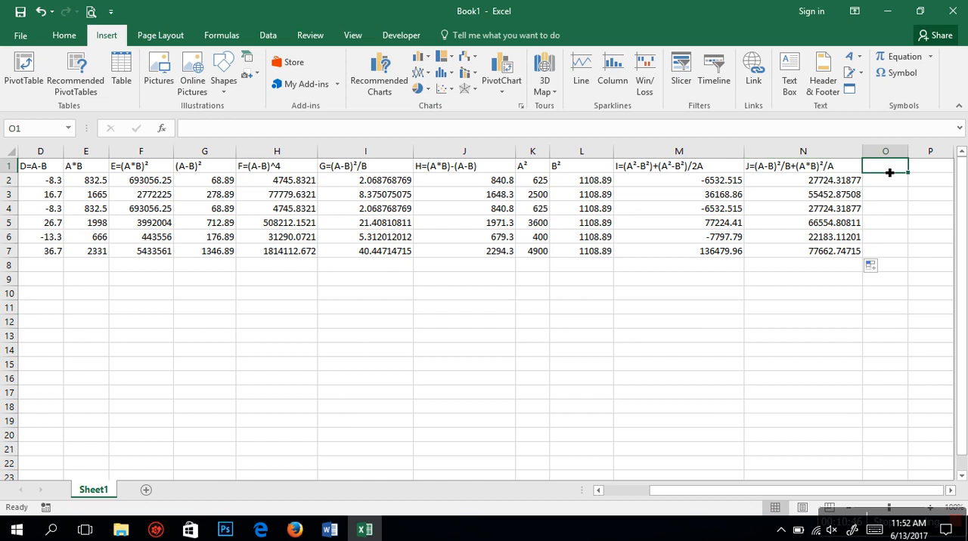
text(MAXIMUM)
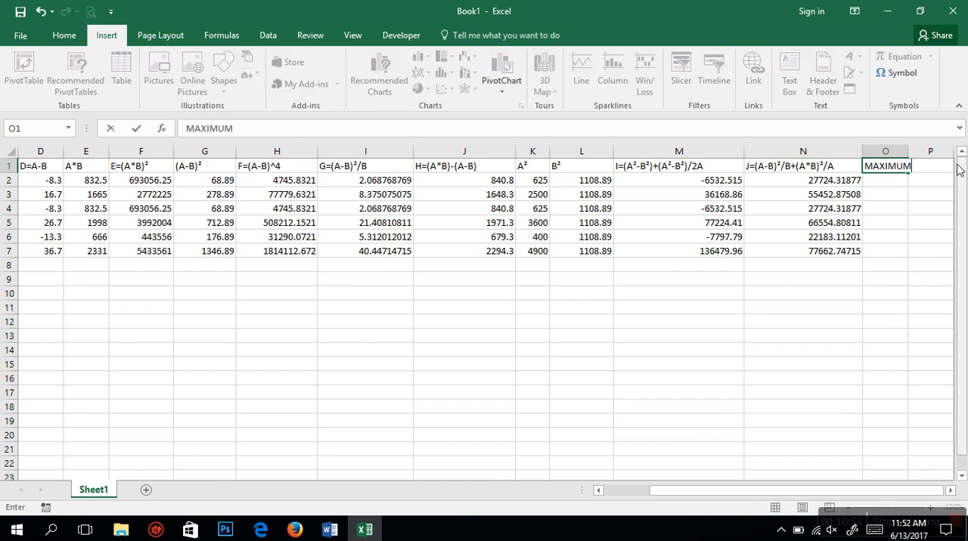
click(893, 151)
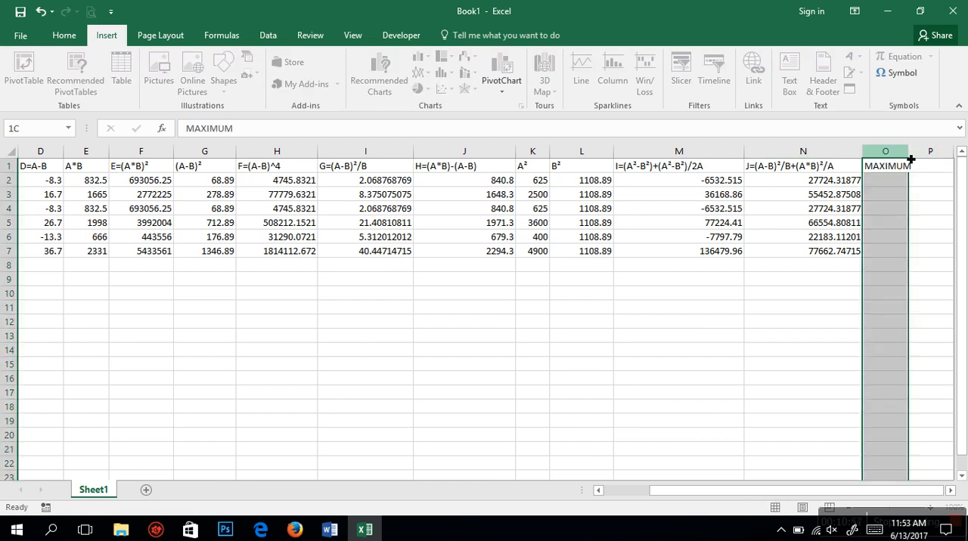
drag(908, 151, 934, 164)
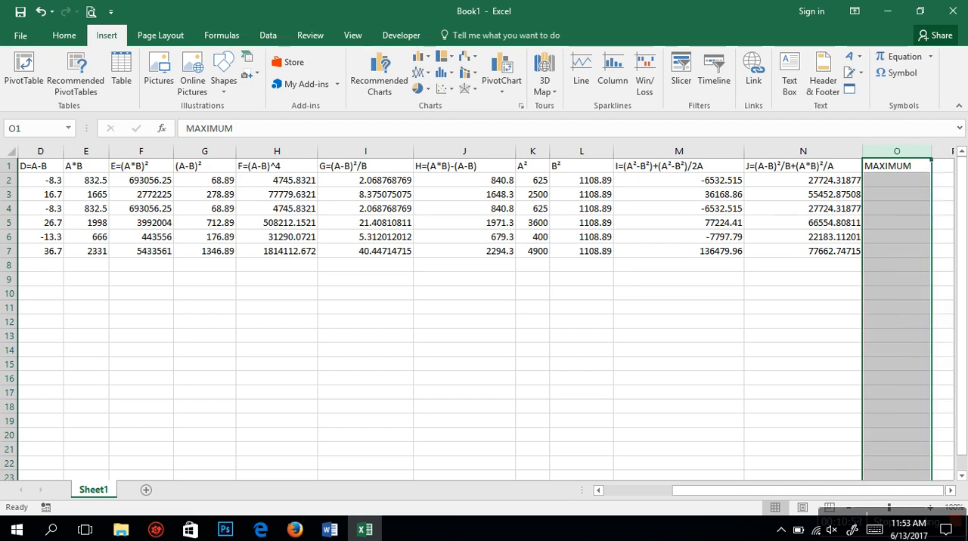
Step: Add the header MINIMUM in P1 and widen column P to fit it
click(951, 491)
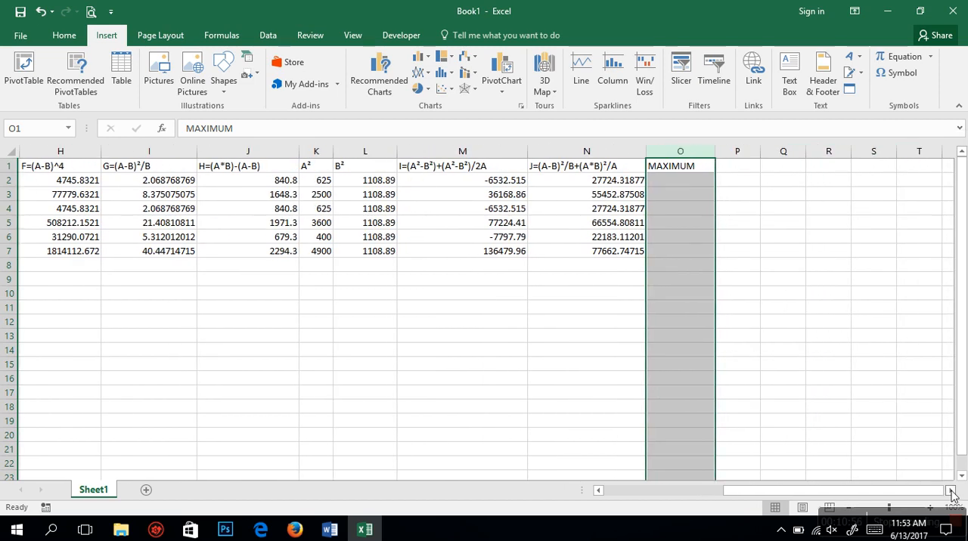
click(747, 168)
text(MINI)
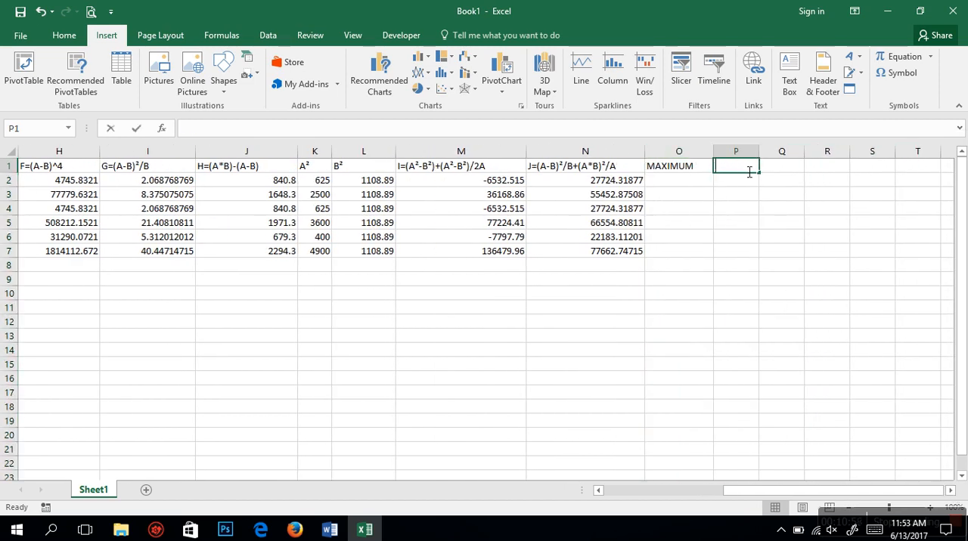
text(MUM)
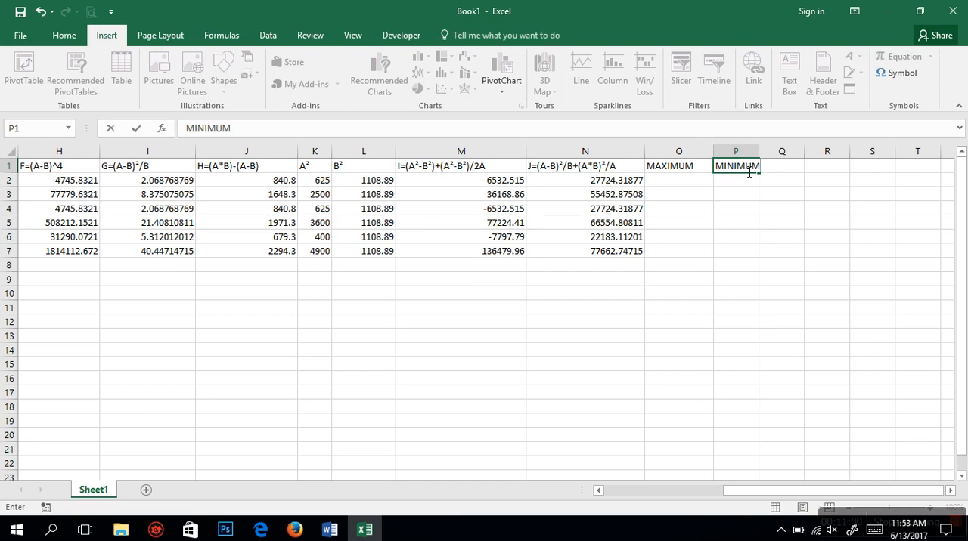
click(755, 151)
drag(759, 151, 781, 155)
Step: Calculate the row's largest value in O2 with =MAX(A2:N2)
click(670, 181)
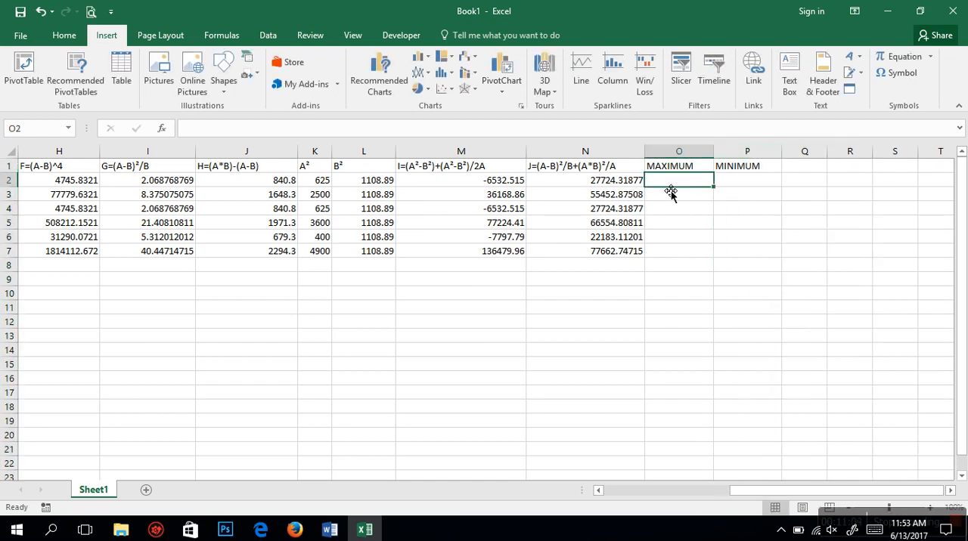
text(=M)
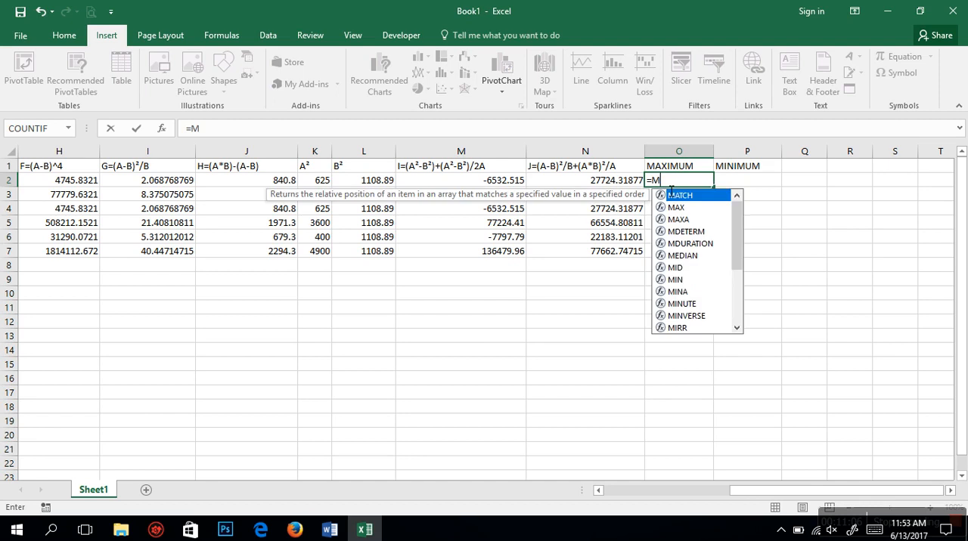
text(AX()
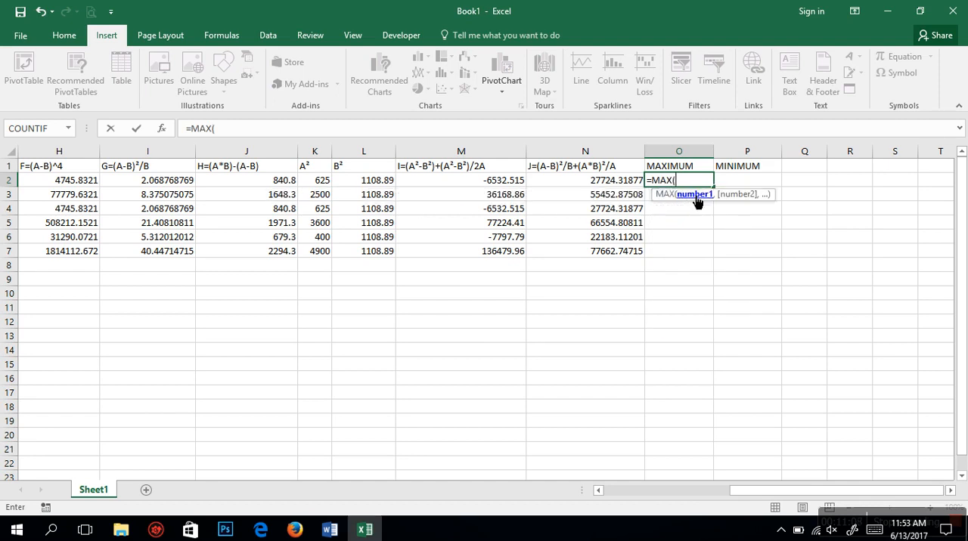
drag(832, 490, 528, 502)
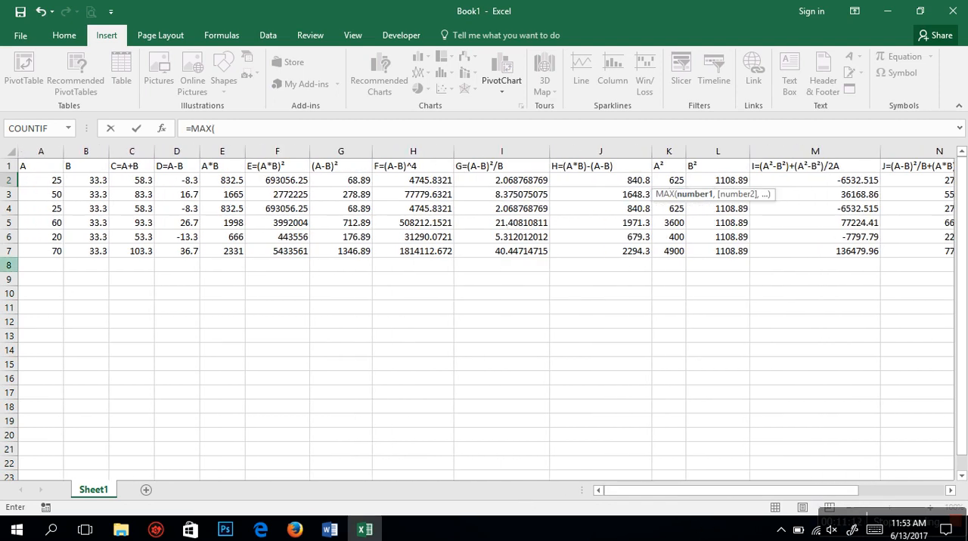
click(40, 181)
drag(40, 181, 754, 183)
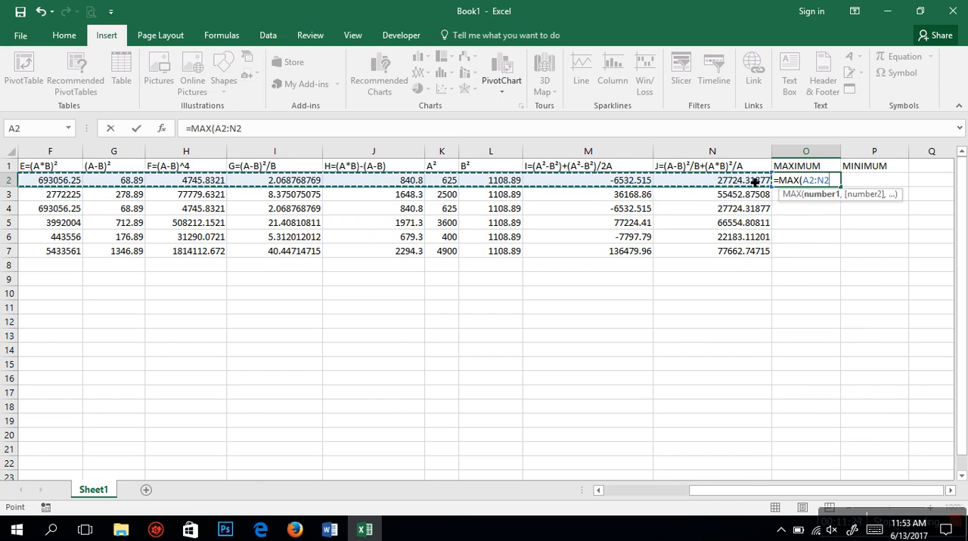
key(Return)
Step: Fill the MAX formula from O2 down to O7
drag(859, 179, 845, 180)
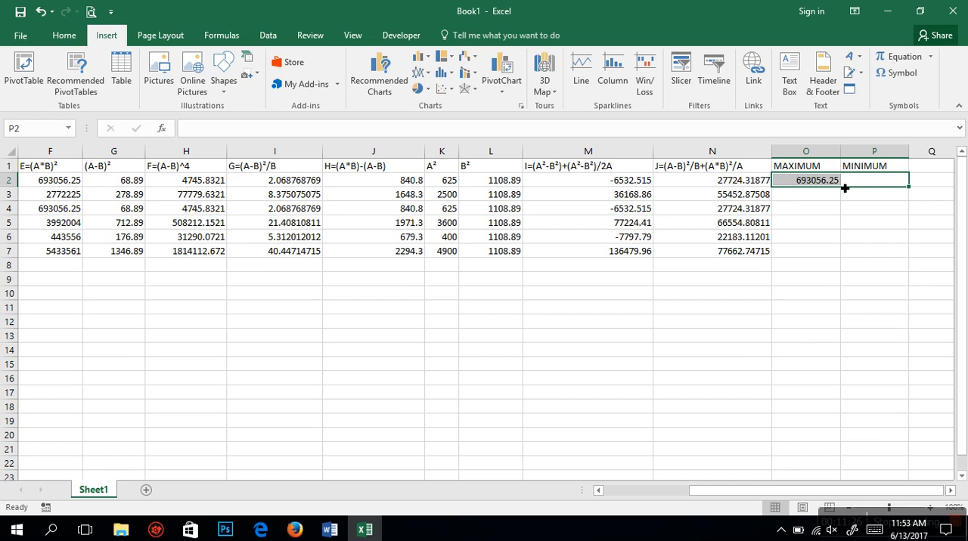
click(831, 186)
double_click(841, 188)
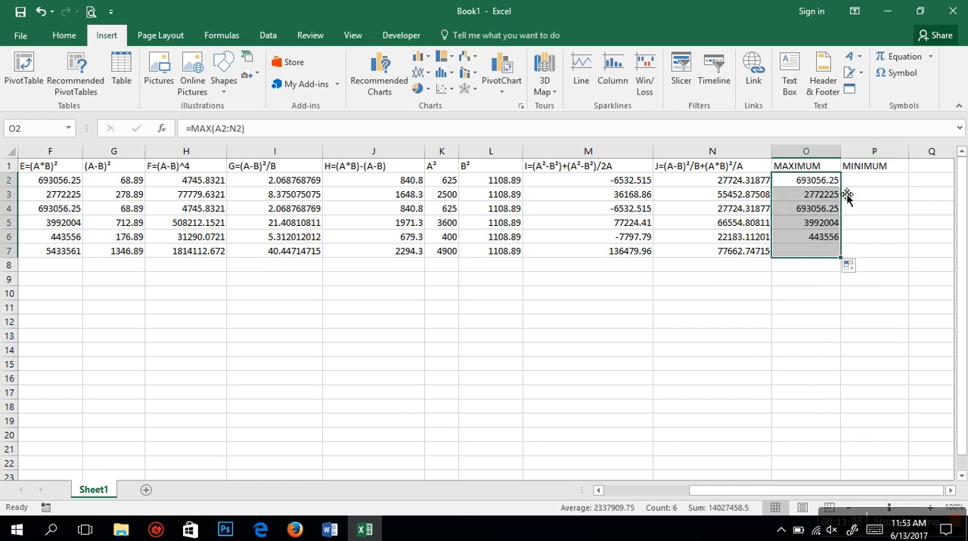
Step: Calculate the row's smallest value in P2 with the MIN function over A2:N2
click(870, 180)
text(=)
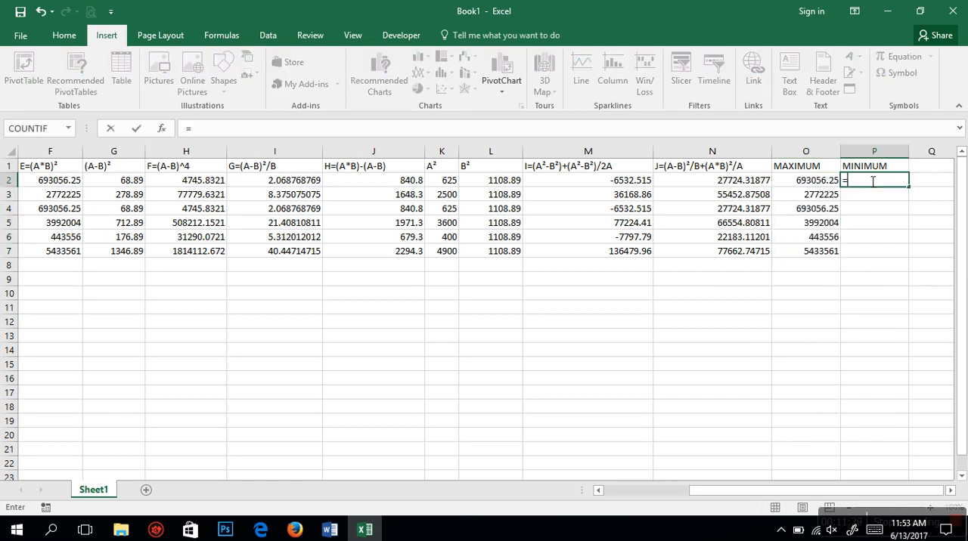
text(MIN)
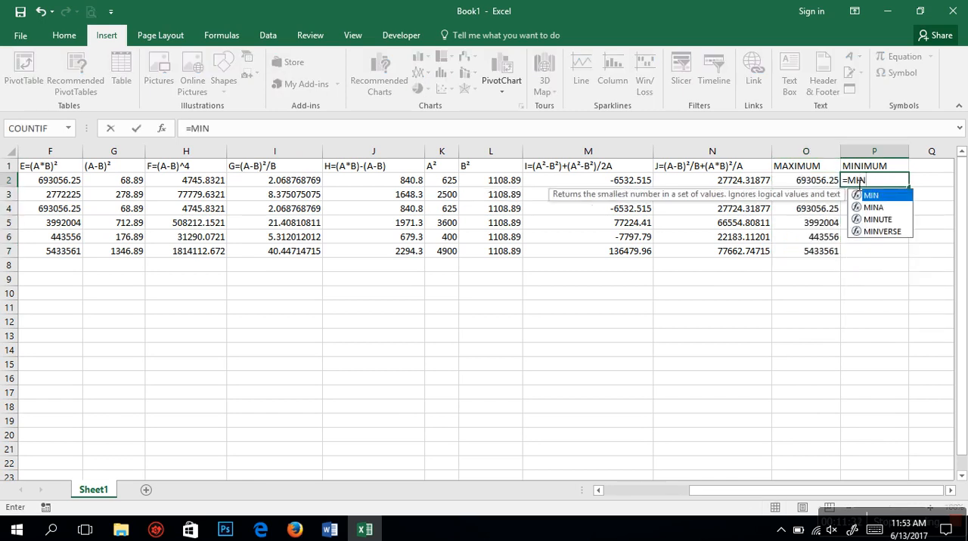
double_click(874, 197)
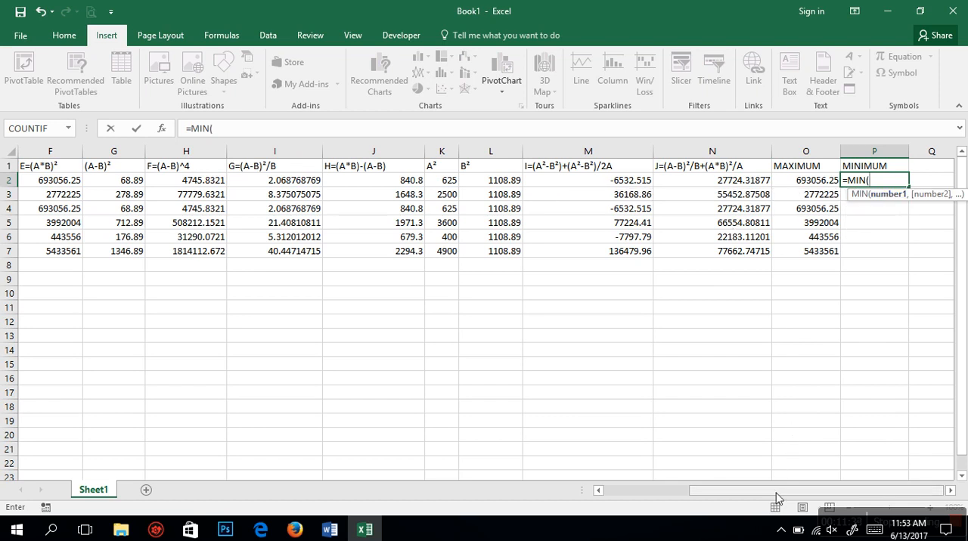
drag(777, 496, 615, 484)
drag(28, 184, 763, 183)
key(Return)
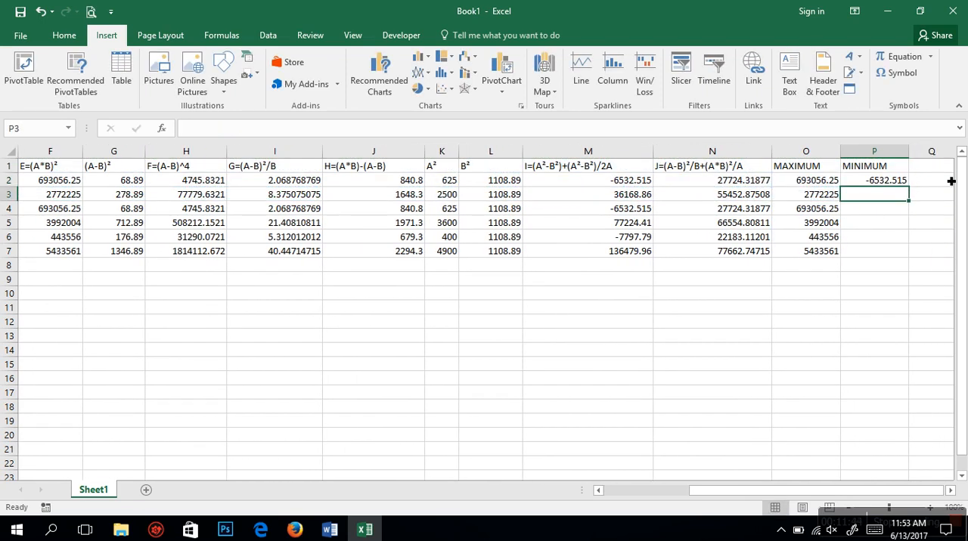
Step: Fill the MIN formula from P2 down to P7
click(907, 184)
drag(909, 186, 907, 255)
click(934, 338)
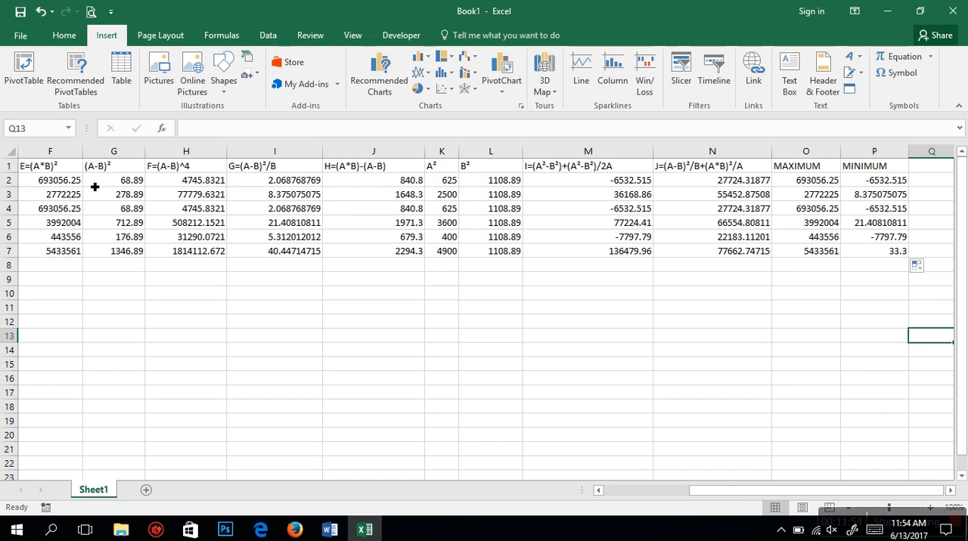
Step: Center the contents of the data table A1:P7 horizontally and apply all borders to it
drag(728, 491, 564, 495)
drag(33, 170, 378, 254)
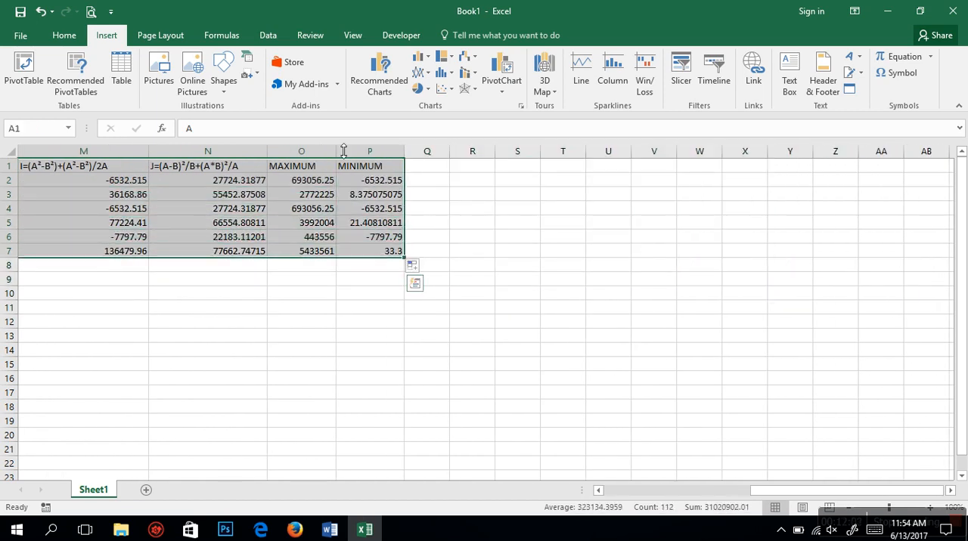
click(63, 35)
click(286, 83)
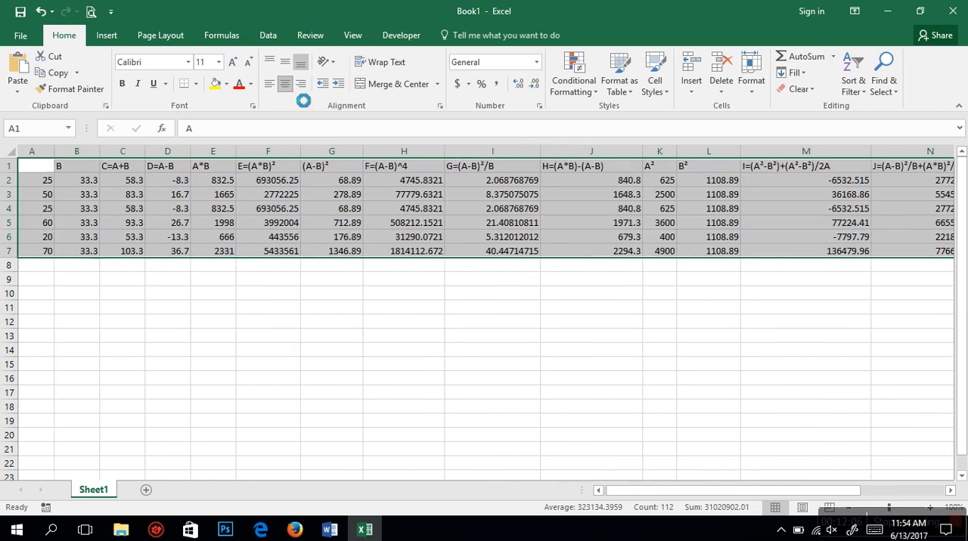
click(195, 84)
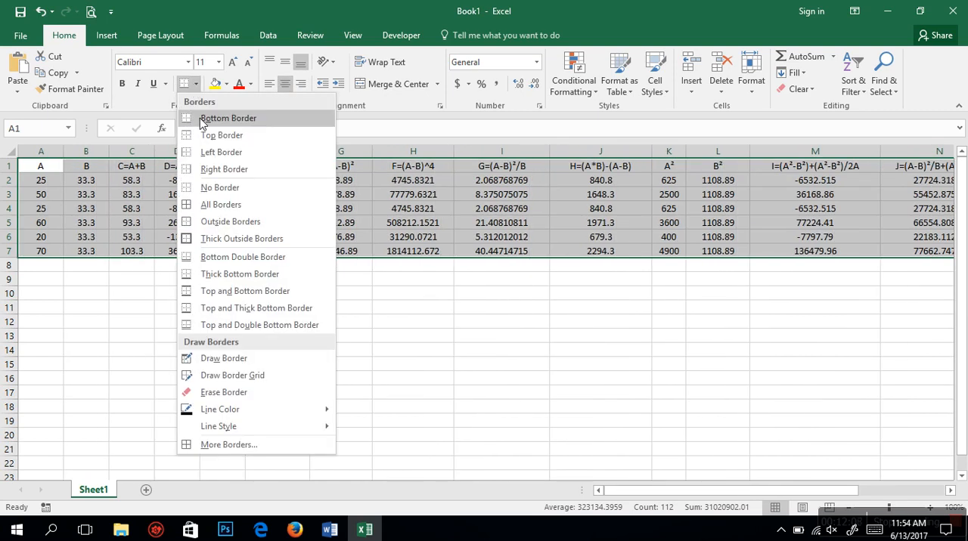
click(209, 205)
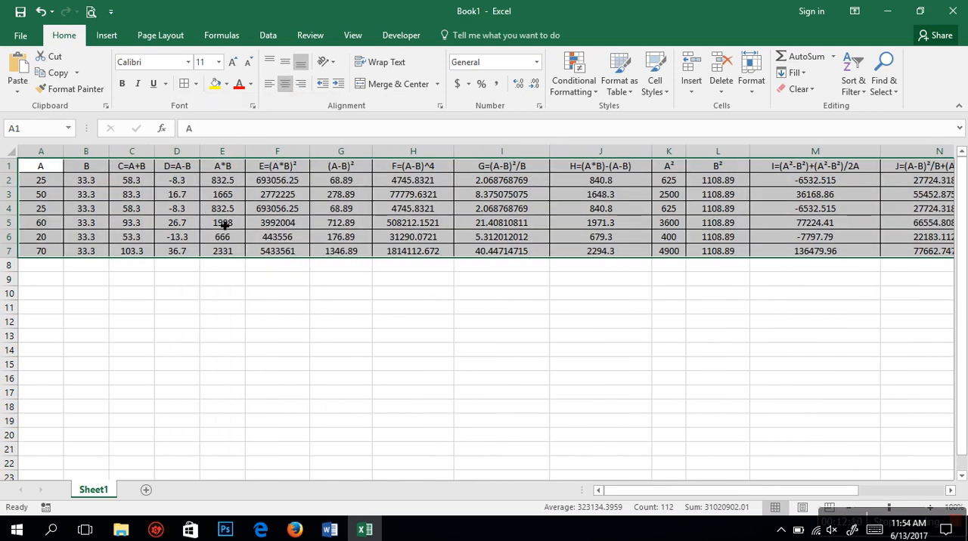
click(303, 300)
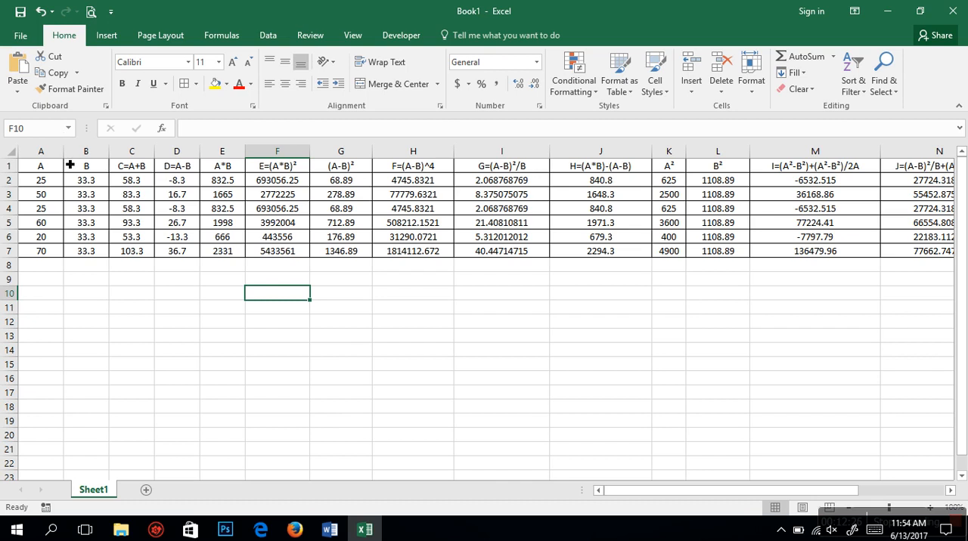
Step: Insert blank cells at A1:P7, shifting the existing table down to make room above it
drag(55, 167, 809, 256)
right_click(414, 194)
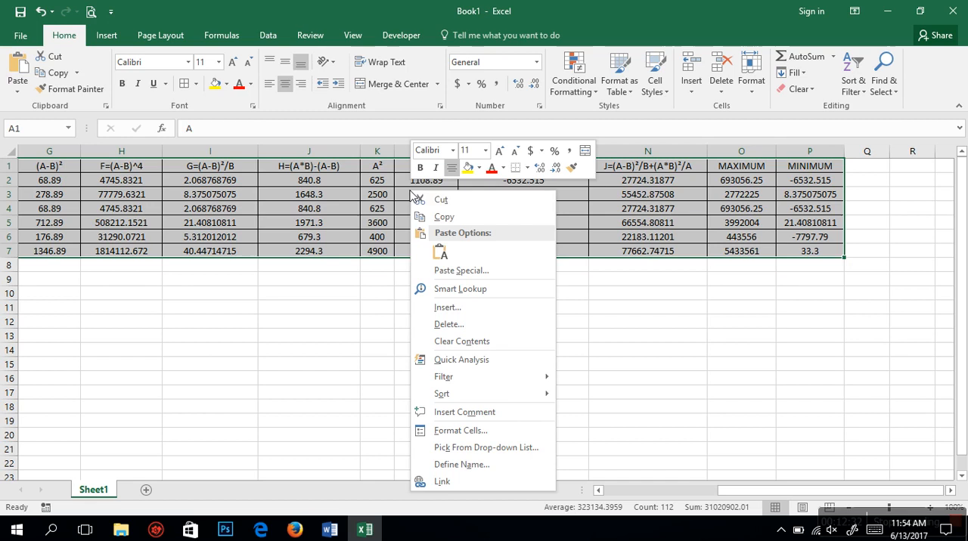
click(452, 307)
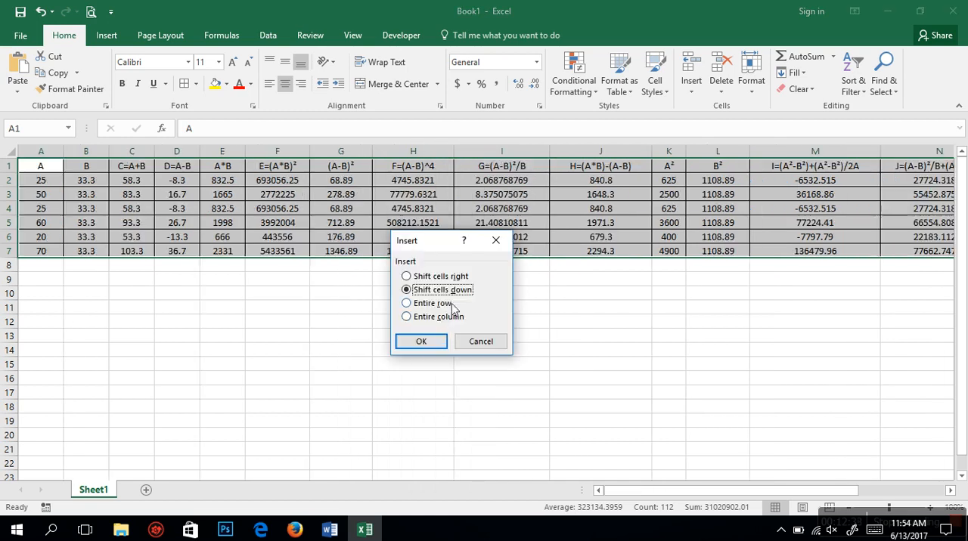
click(434, 344)
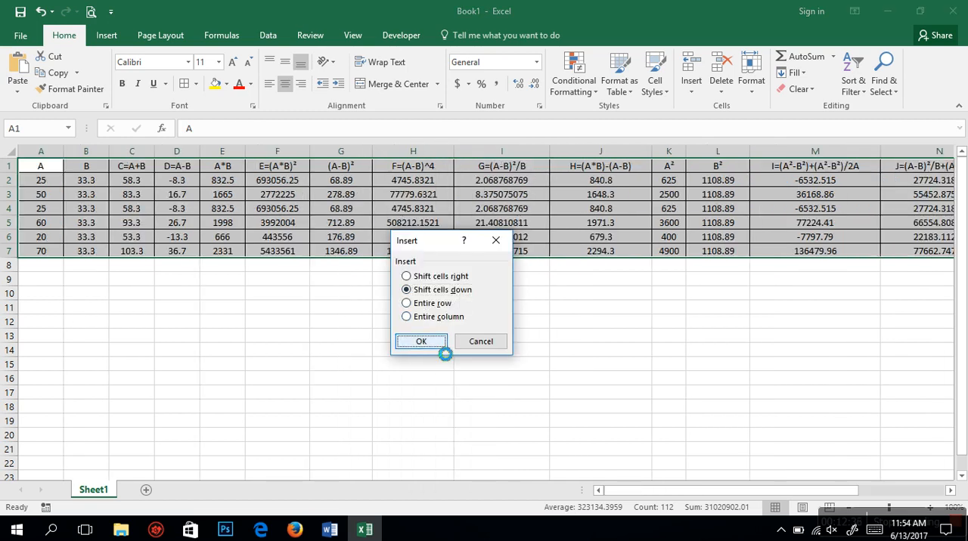
click(288, 237)
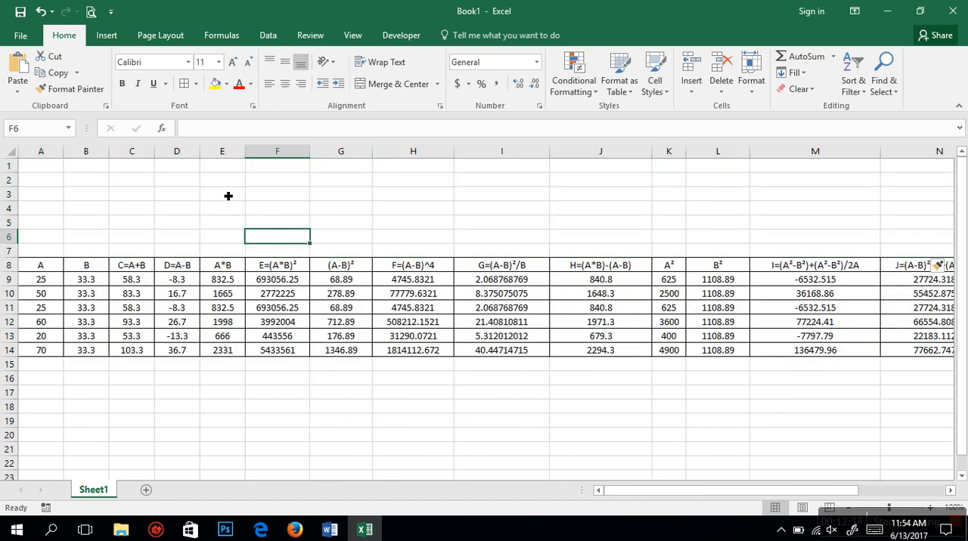
Step: Merge and center E2:L6 above the table and enter the title "SURVEY ON INDUSTRIAL REACTION"
mouse_move(220, 185)
mouse_down()
mouse_move(450, 186)
mouse_move(702, 238)
mouse_up()
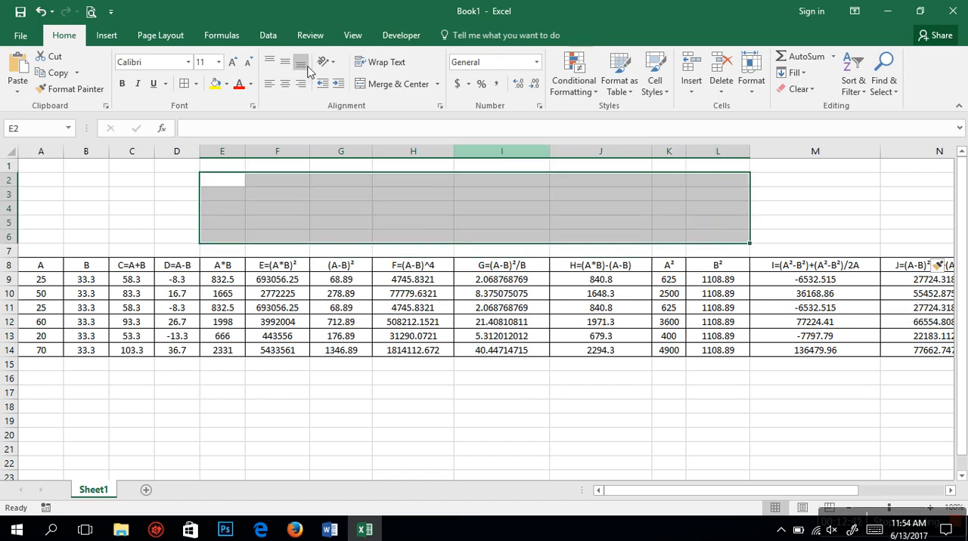
click(405, 85)
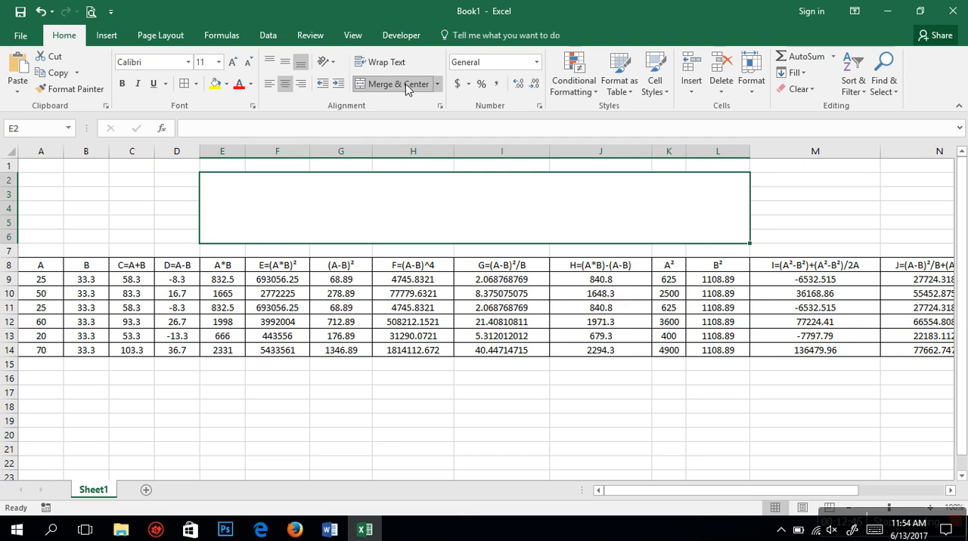
text(SURVEY)
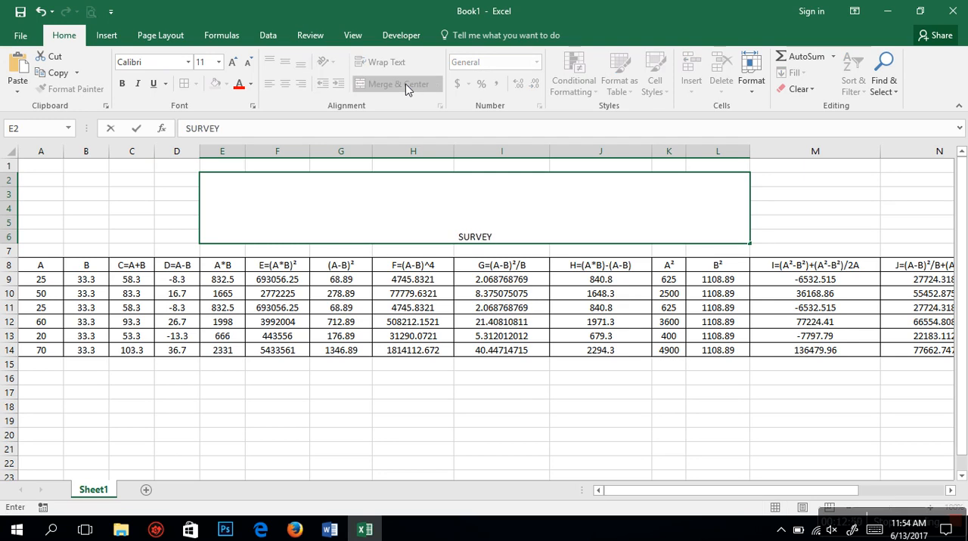
text( ON I)
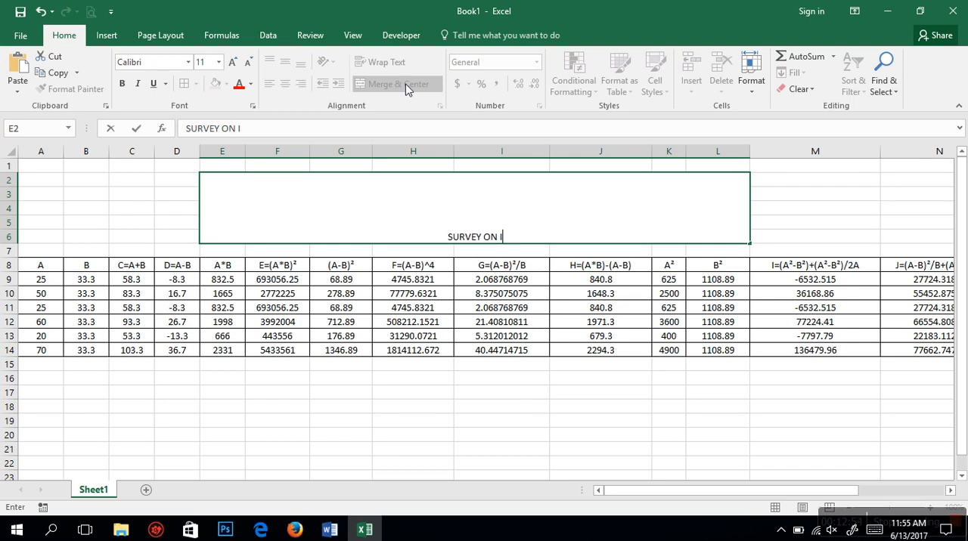
text(NDUSTR)
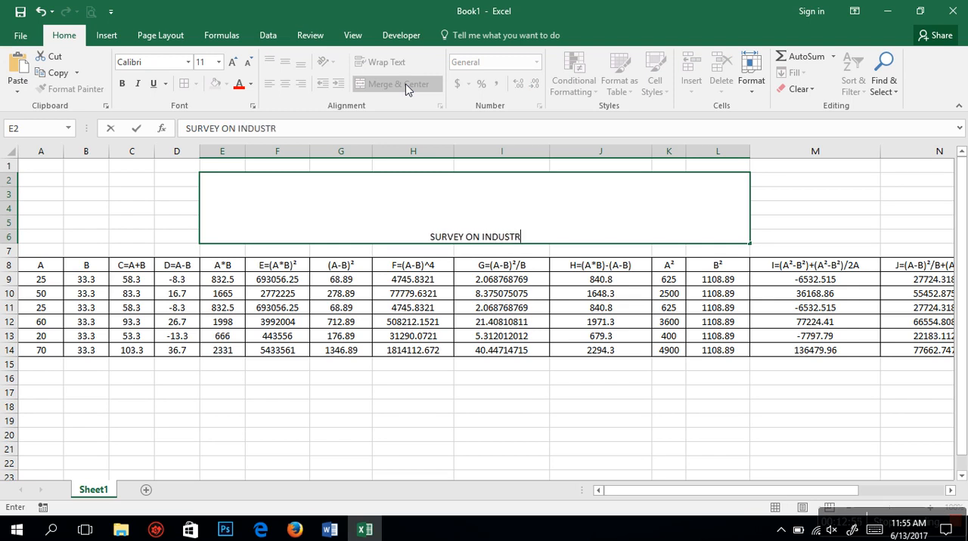
text(IAL REACTION)
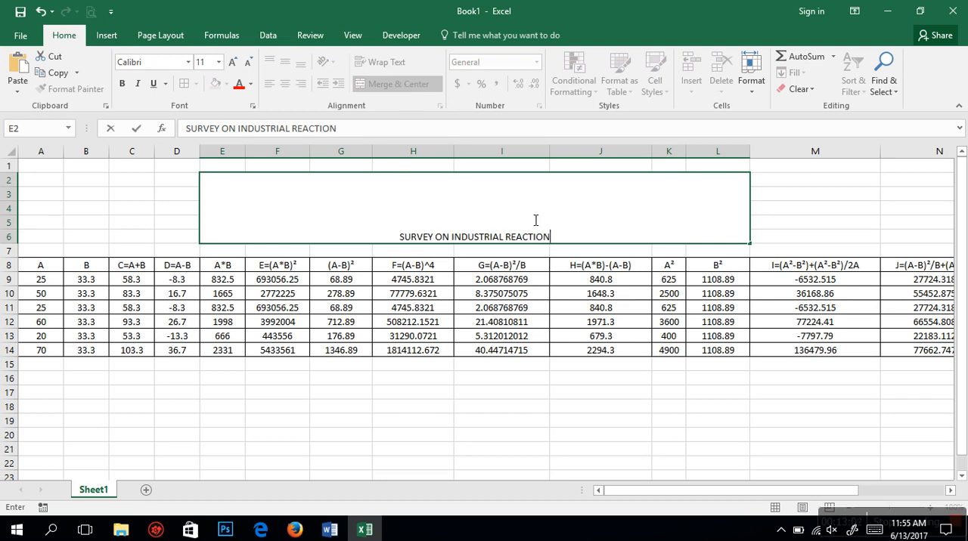
Step: Enlarge the title text to 36 pt and color it red
triple_click(387, 237)
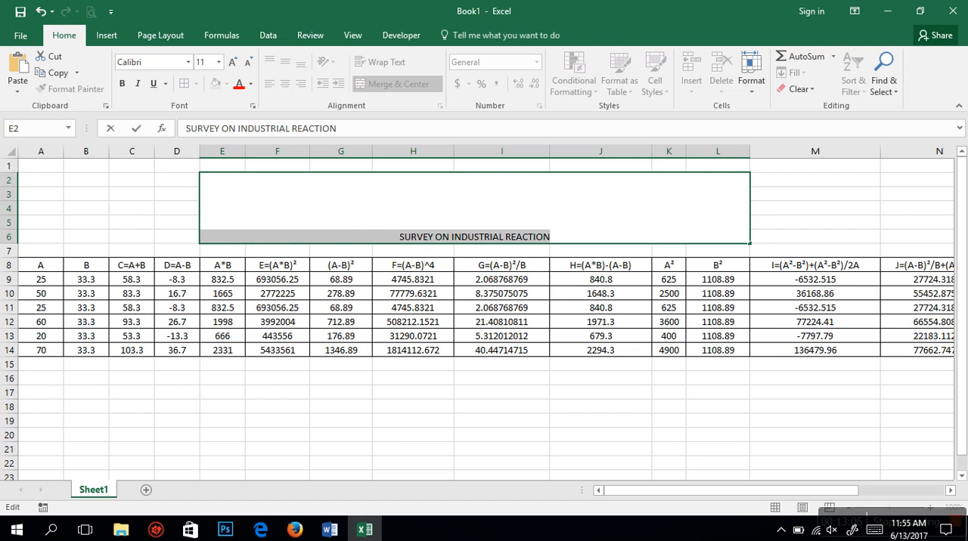
click(231, 63)
click(231, 62)
click(232, 63)
click(231, 64)
click(231, 64)
click(232, 64)
click(232, 64)
click(232, 64)
click(232, 63)
click(232, 63)
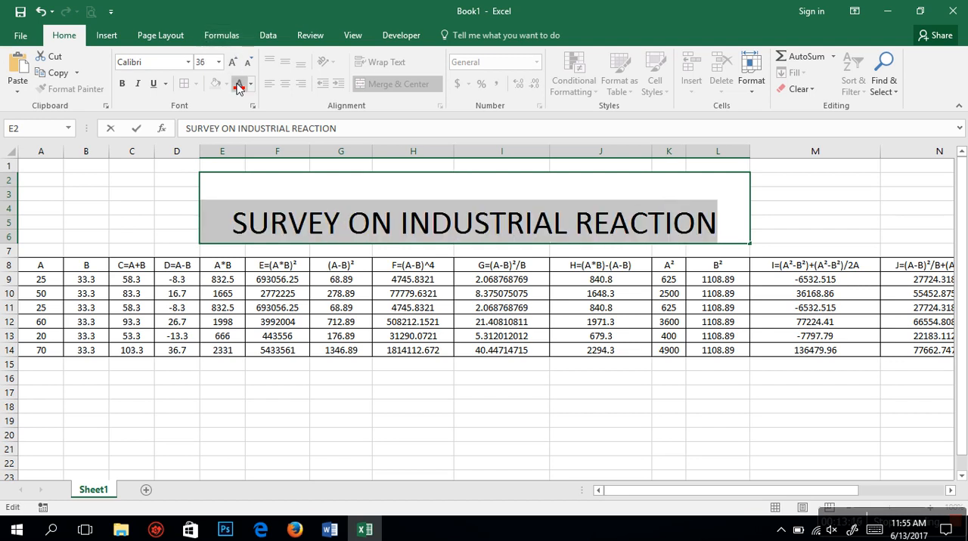
click(239, 85)
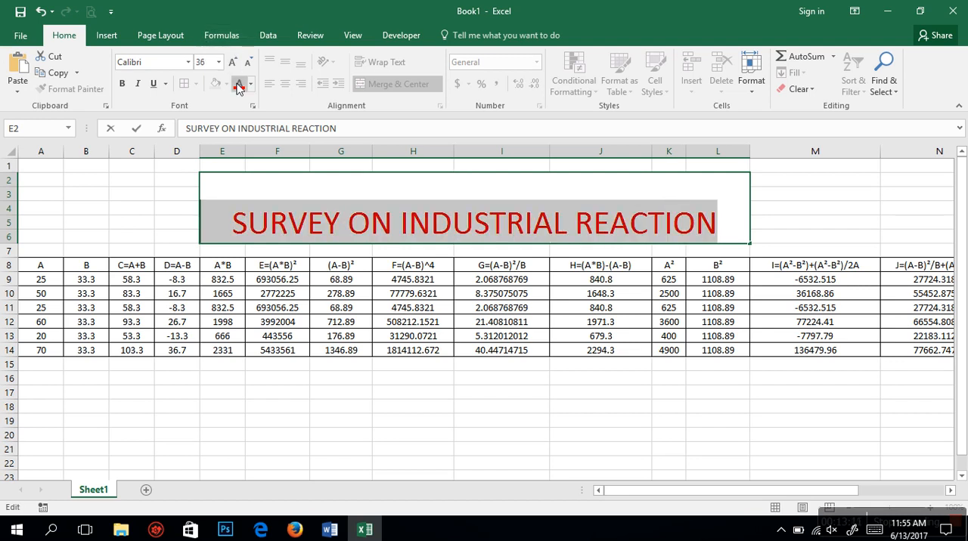
click(185, 212)
Step: Fill the merged title cell with the darkest shade of the theme blue
click(229, 202)
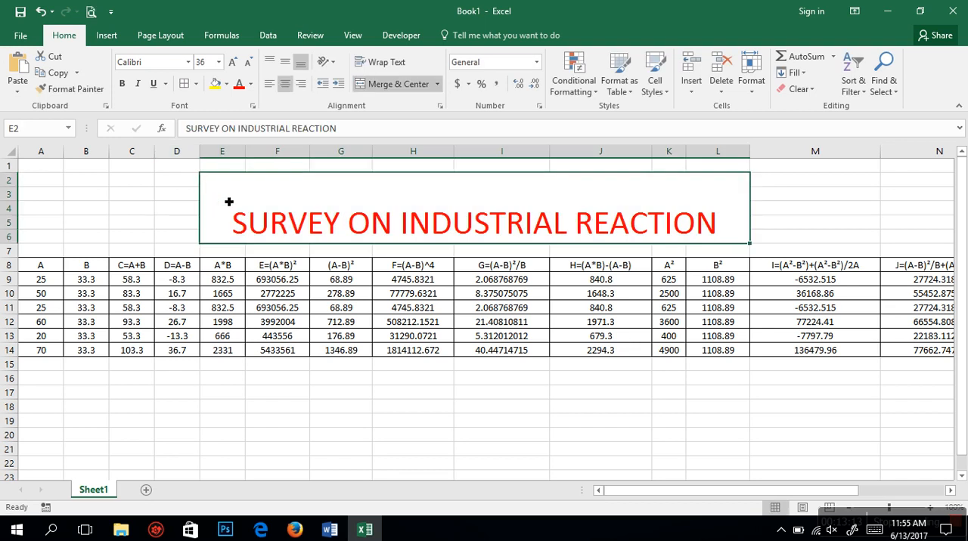
click(227, 85)
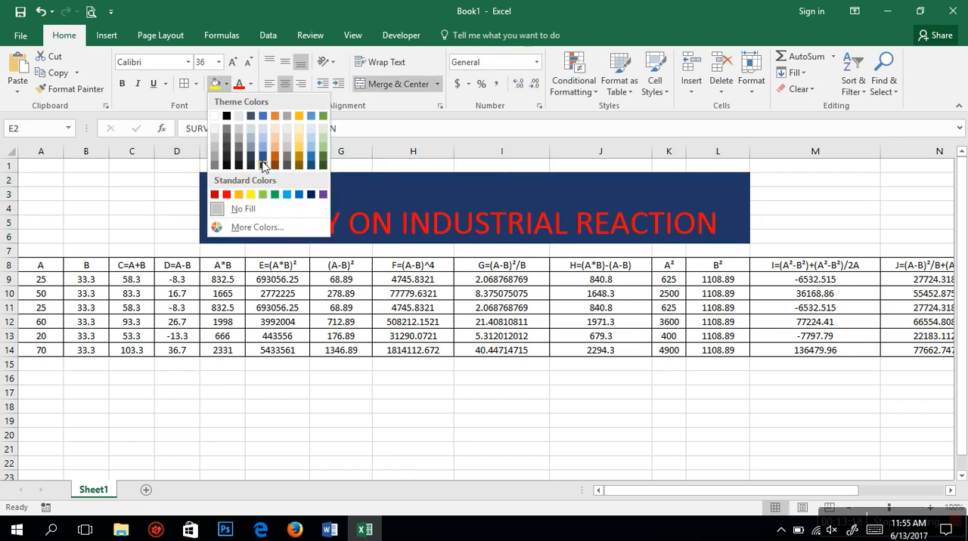
click(263, 166)
click(447, 464)
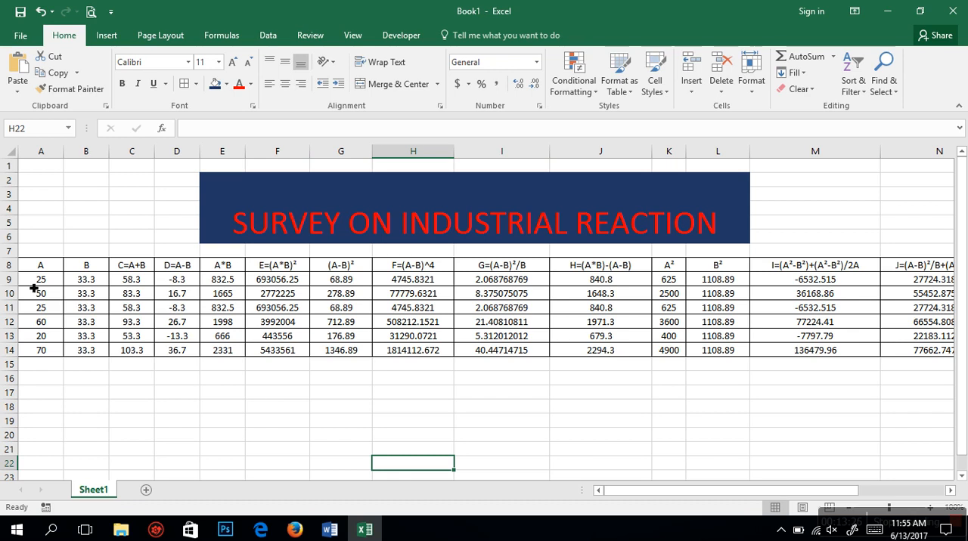
Step: Insert a 3-D pie chart from the table A8:P14 and place it below the data, starting around row 17
drag(30, 273, 829, 357)
click(108, 36)
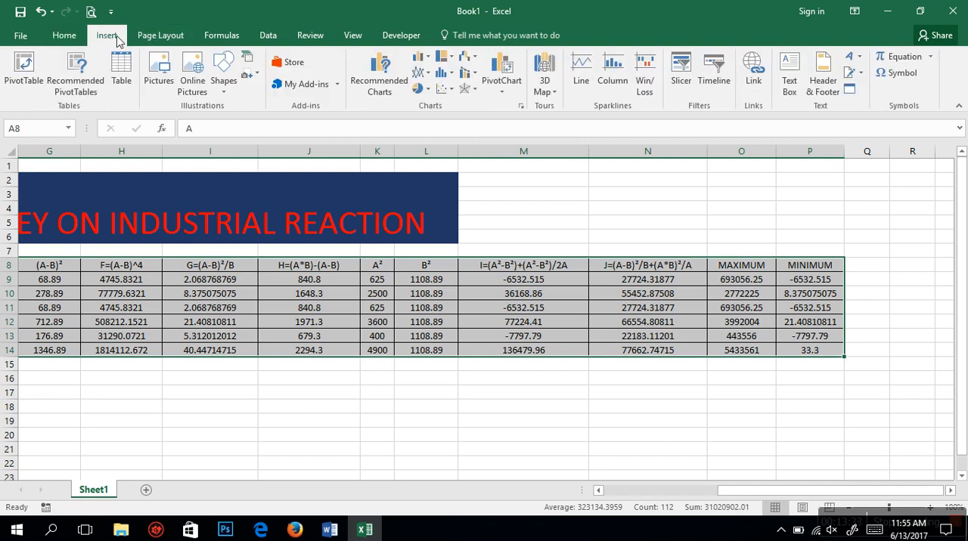
click(431, 91)
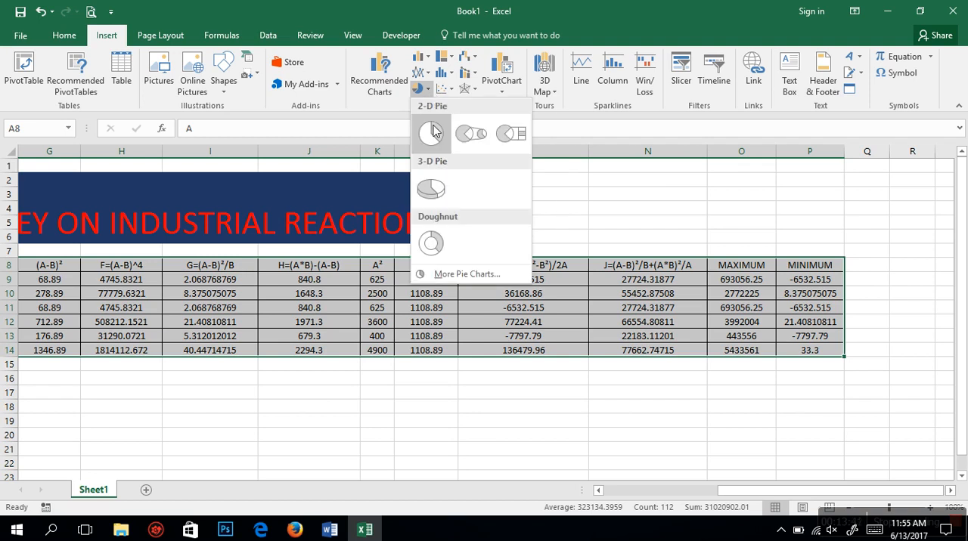
click(432, 191)
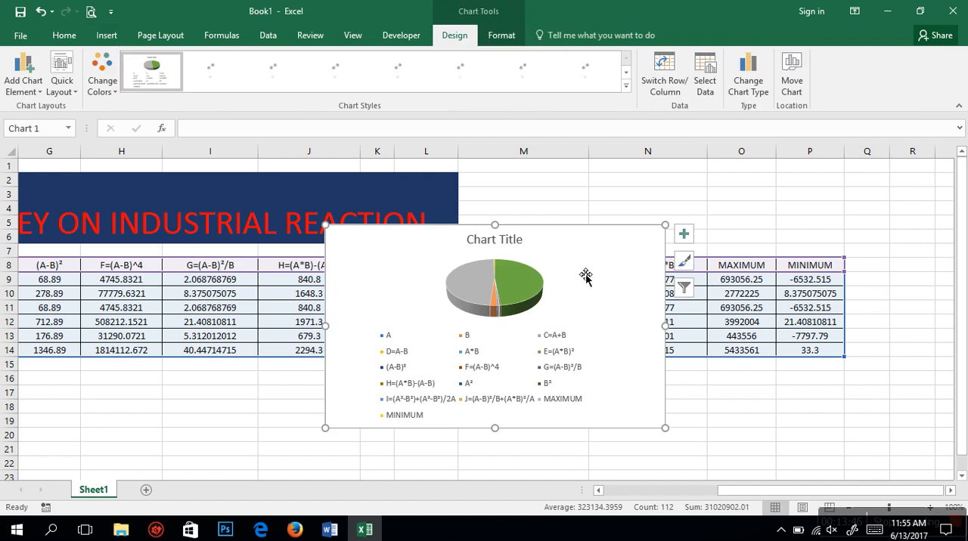
drag(558, 308, 506, 426)
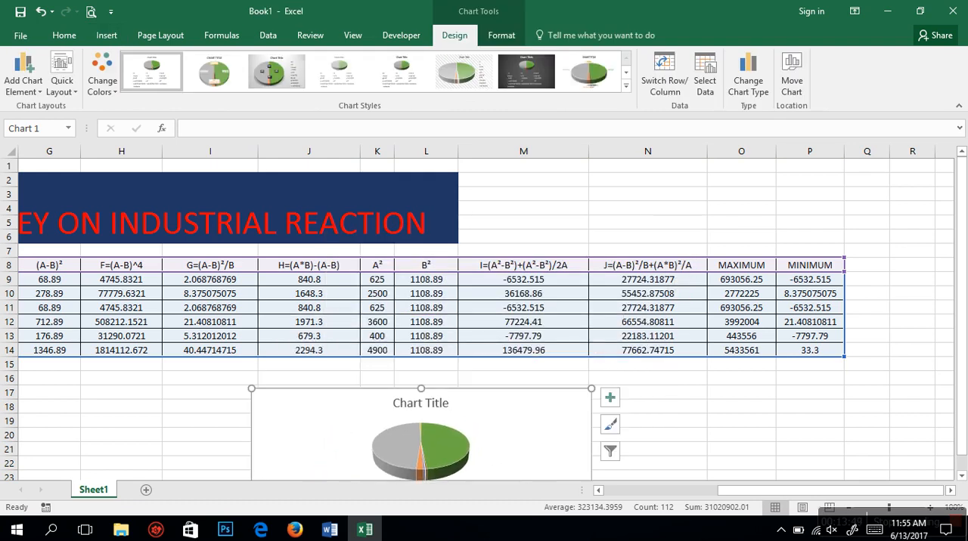
click(962, 474)
click(961, 475)
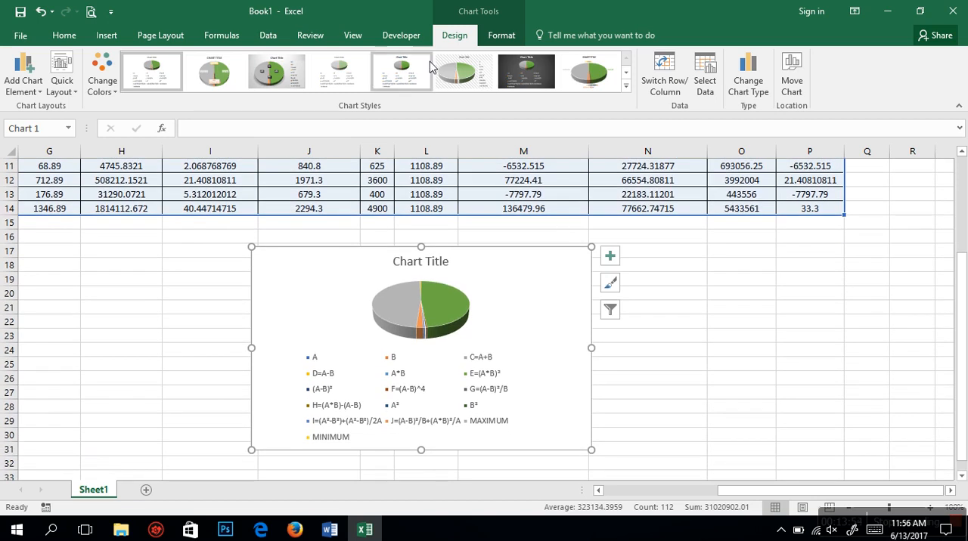
Step: Apply the dark gray background style to the pie chart and preview the other available chart styles
click(538, 69)
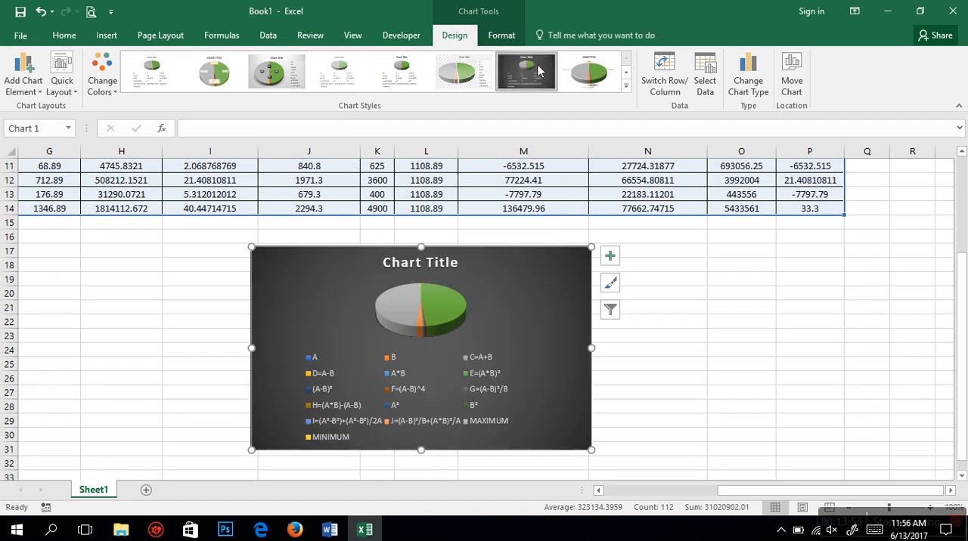
click(612, 288)
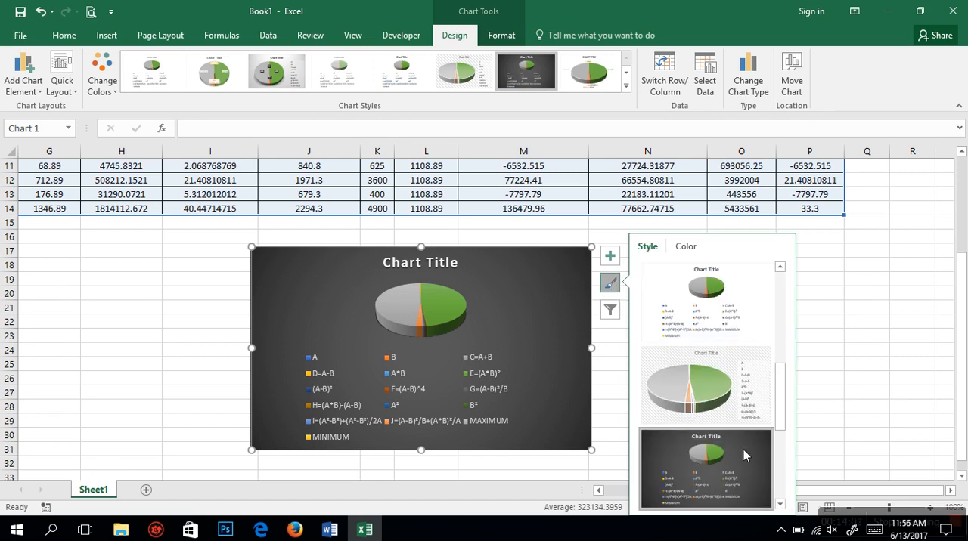
drag(780, 411, 781, 486)
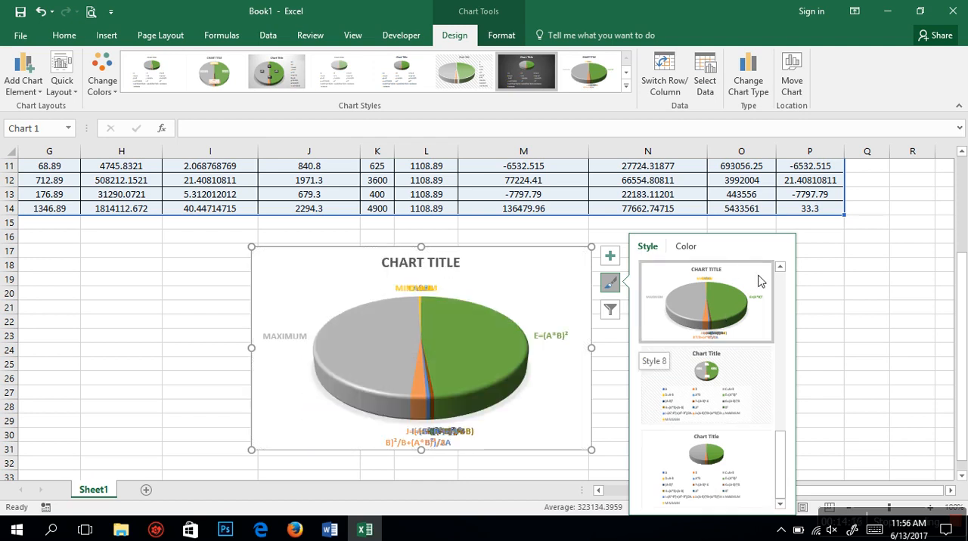
click(780, 267)
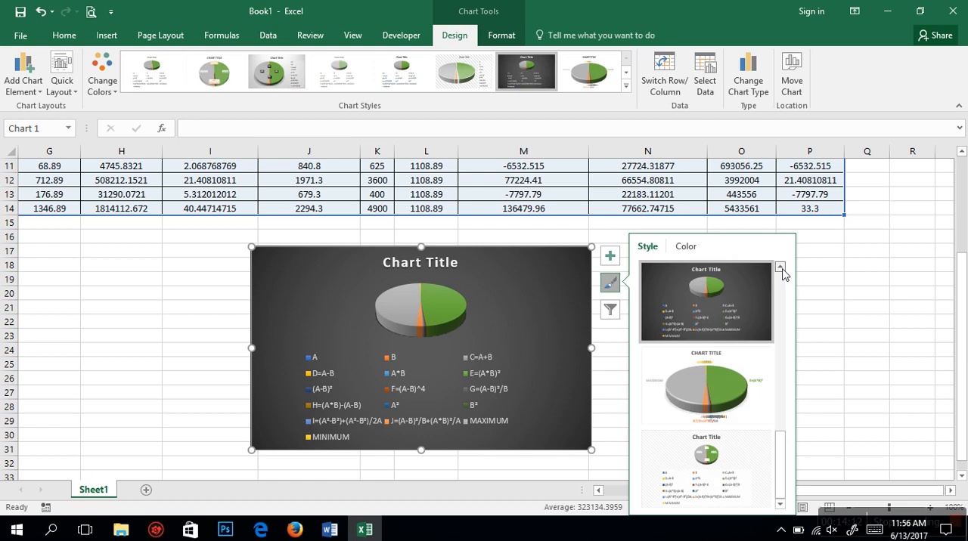
click(780, 267)
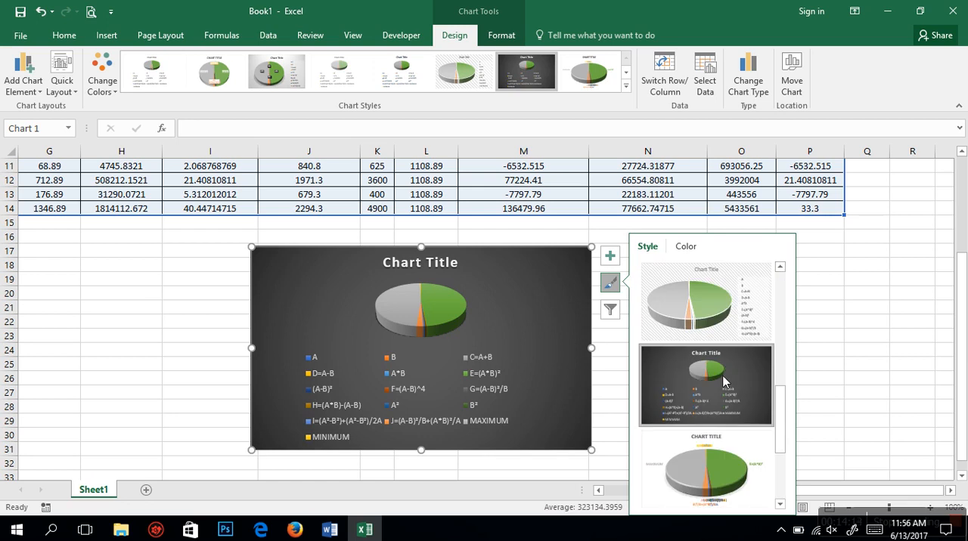
scroll(724, 382, down, 1)
click(877, 338)
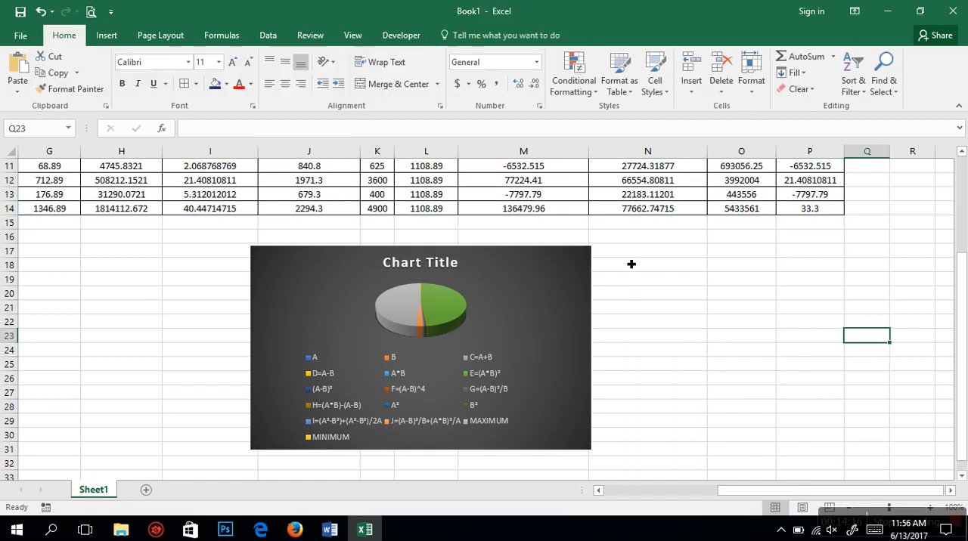
Step: Give the pie chart's chart area a solid line border with 9% transparency
click(589, 333)
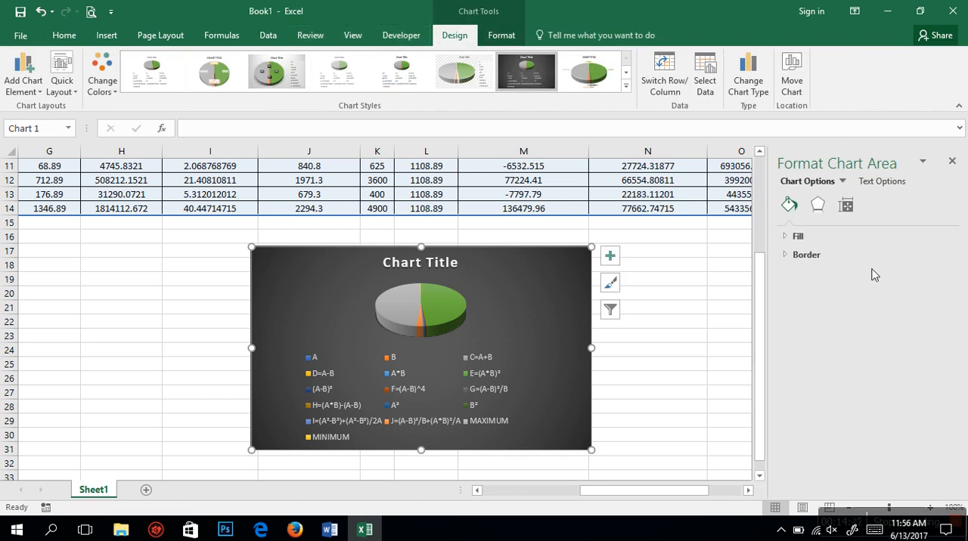
click(819, 218)
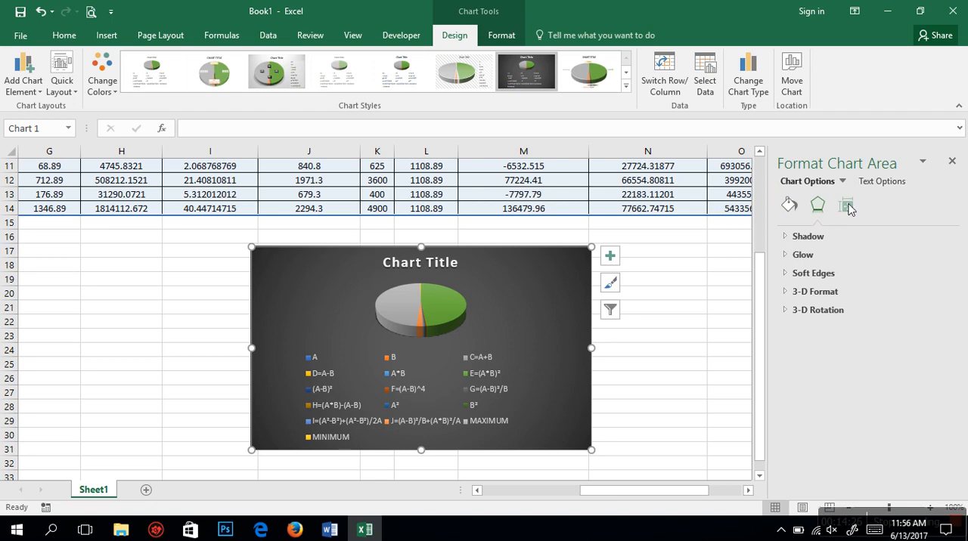
click(845, 205)
click(803, 241)
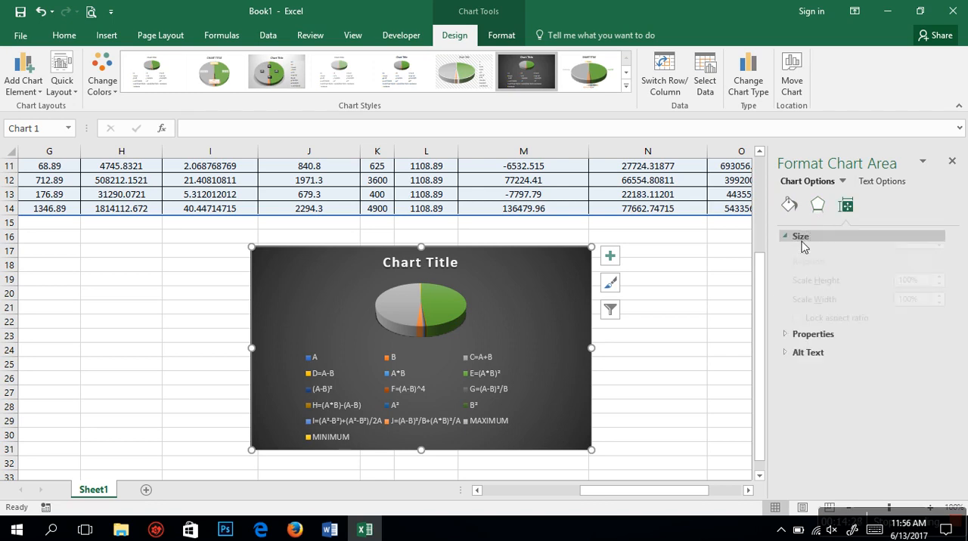
click(837, 391)
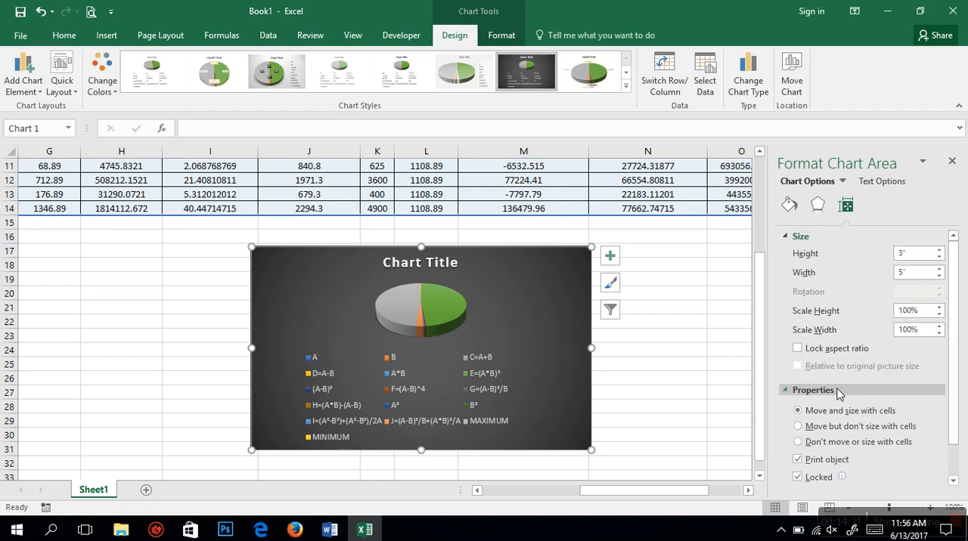
click(788, 206)
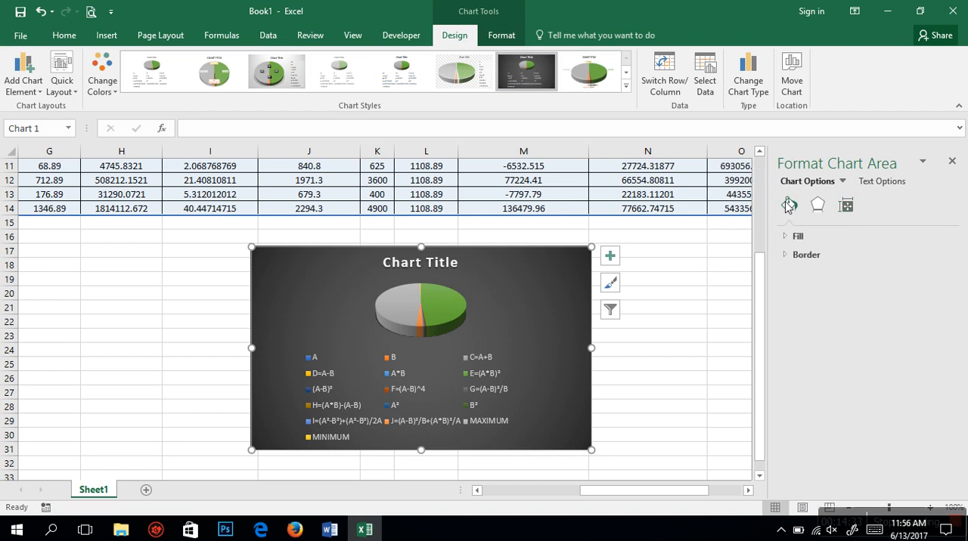
click(804, 257)
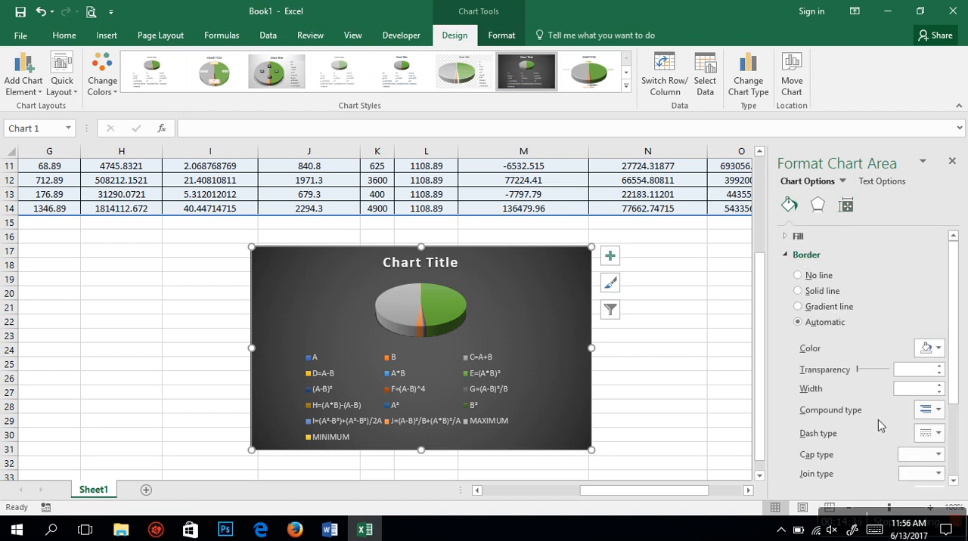
mouse_move(856, 370)
mouse_down()
mouse_move(871, 371)
mouse_move(859, 376)
mouse_up()
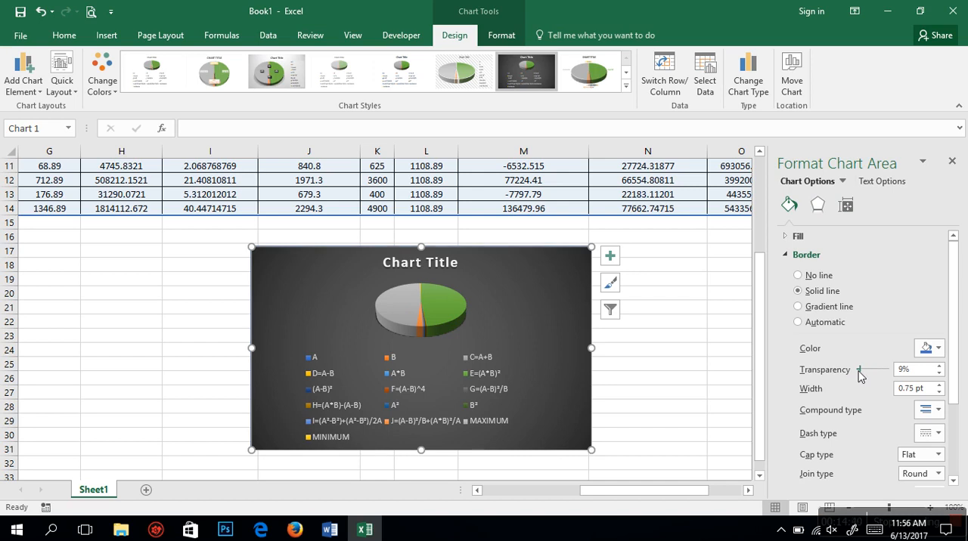
click(730, 363)
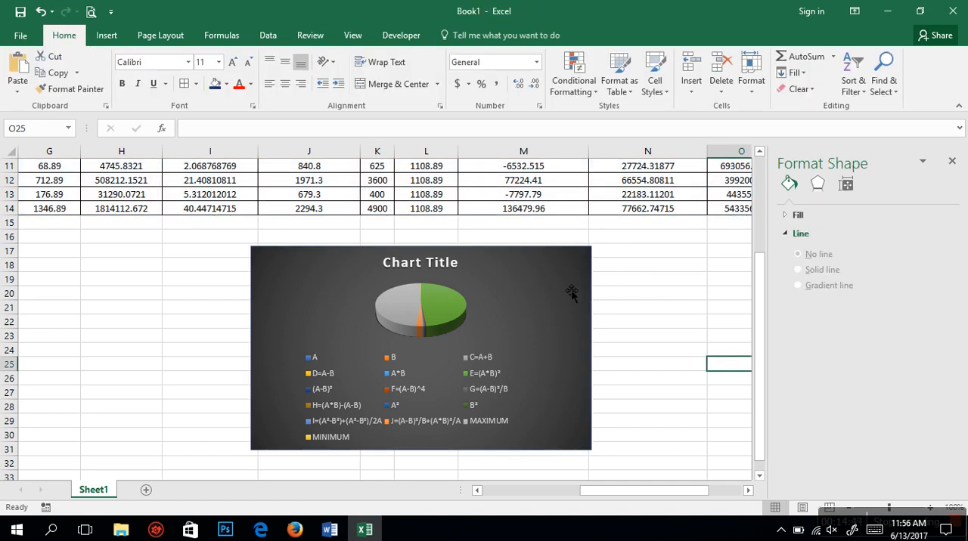
Step: View the pie series' slice angle and explosion options, and close the formatting pane
click(462, 309)
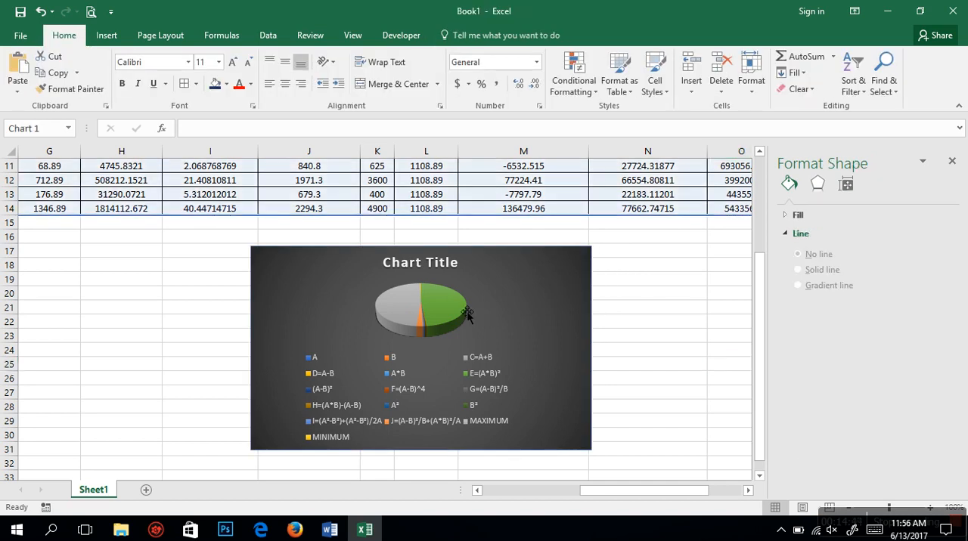
click(646, 378)
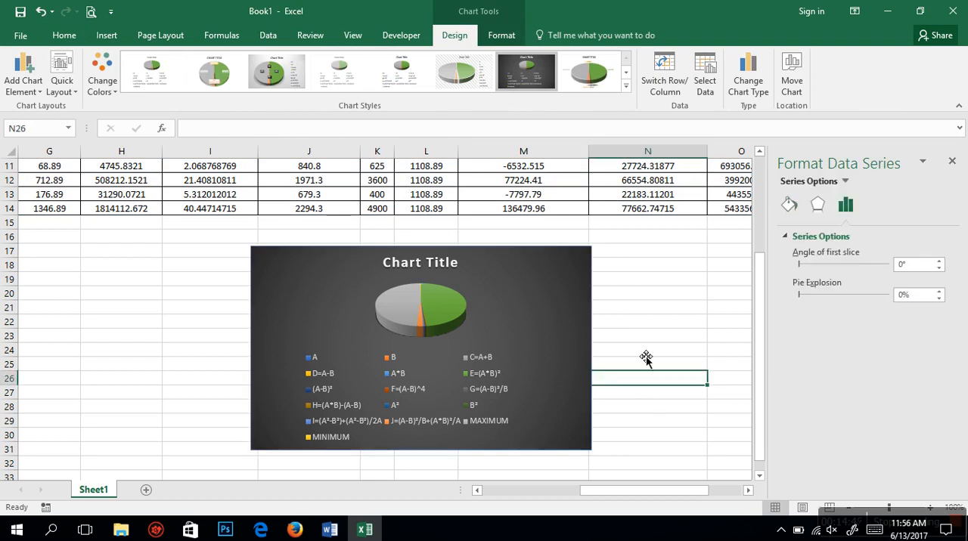
click(951, 164)
click(688, 342)
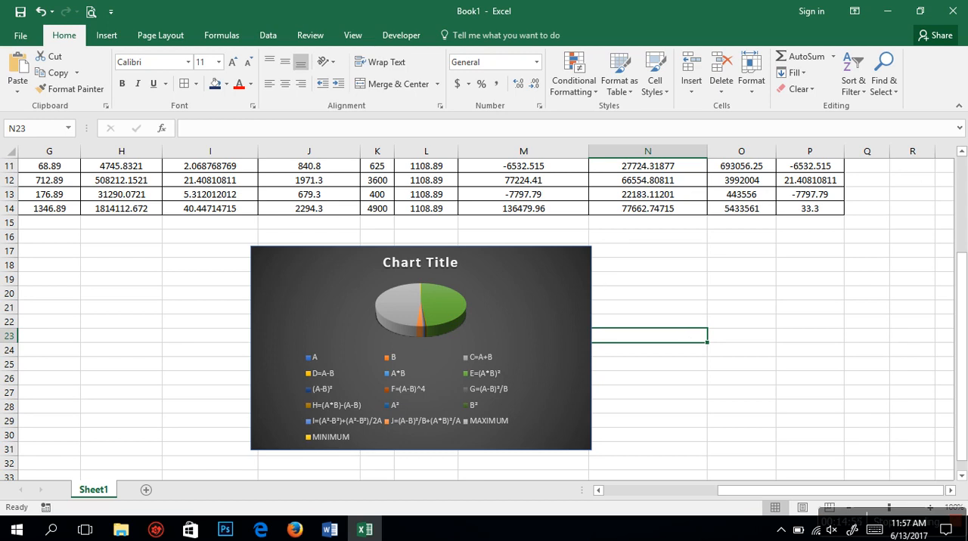
scroll(961, 177, up, 4)
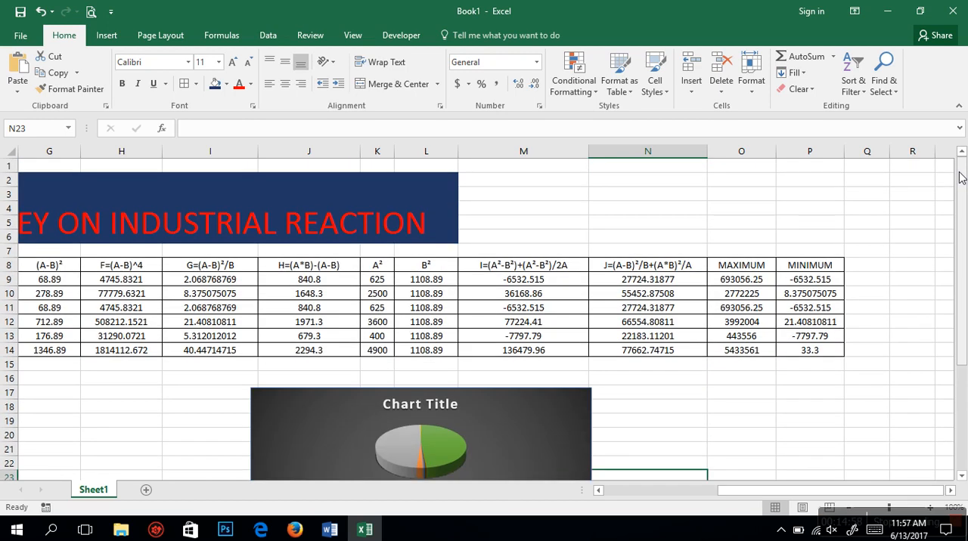
drag(820, 494, 677, 510)
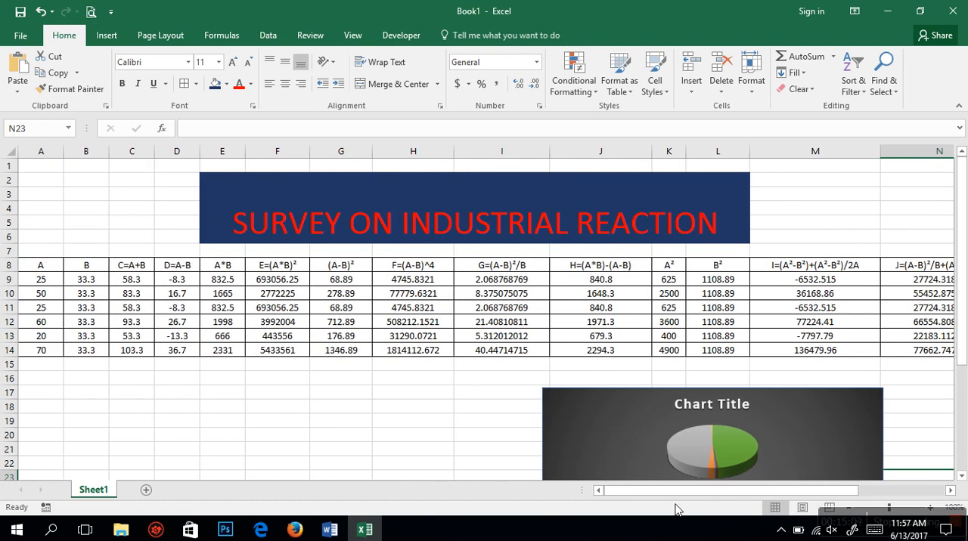
click(836, 515)
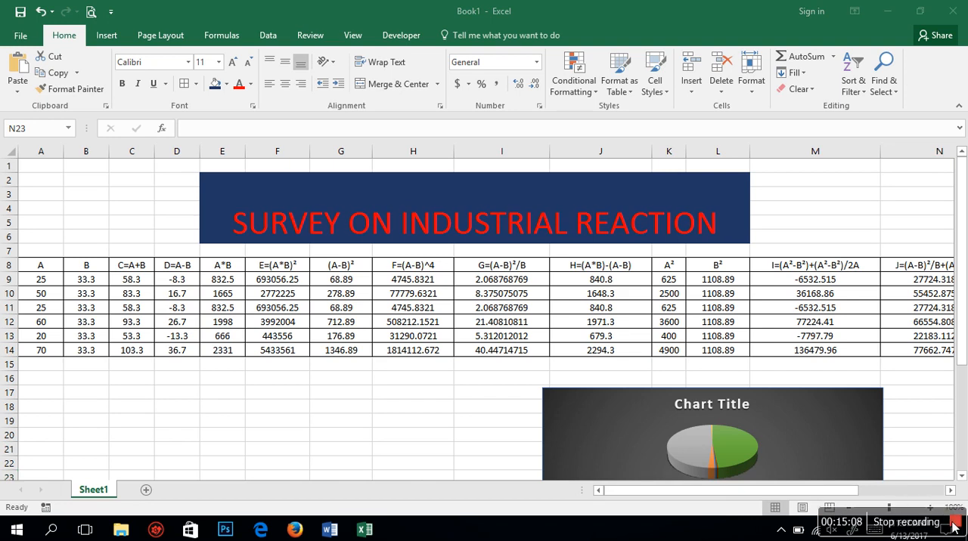